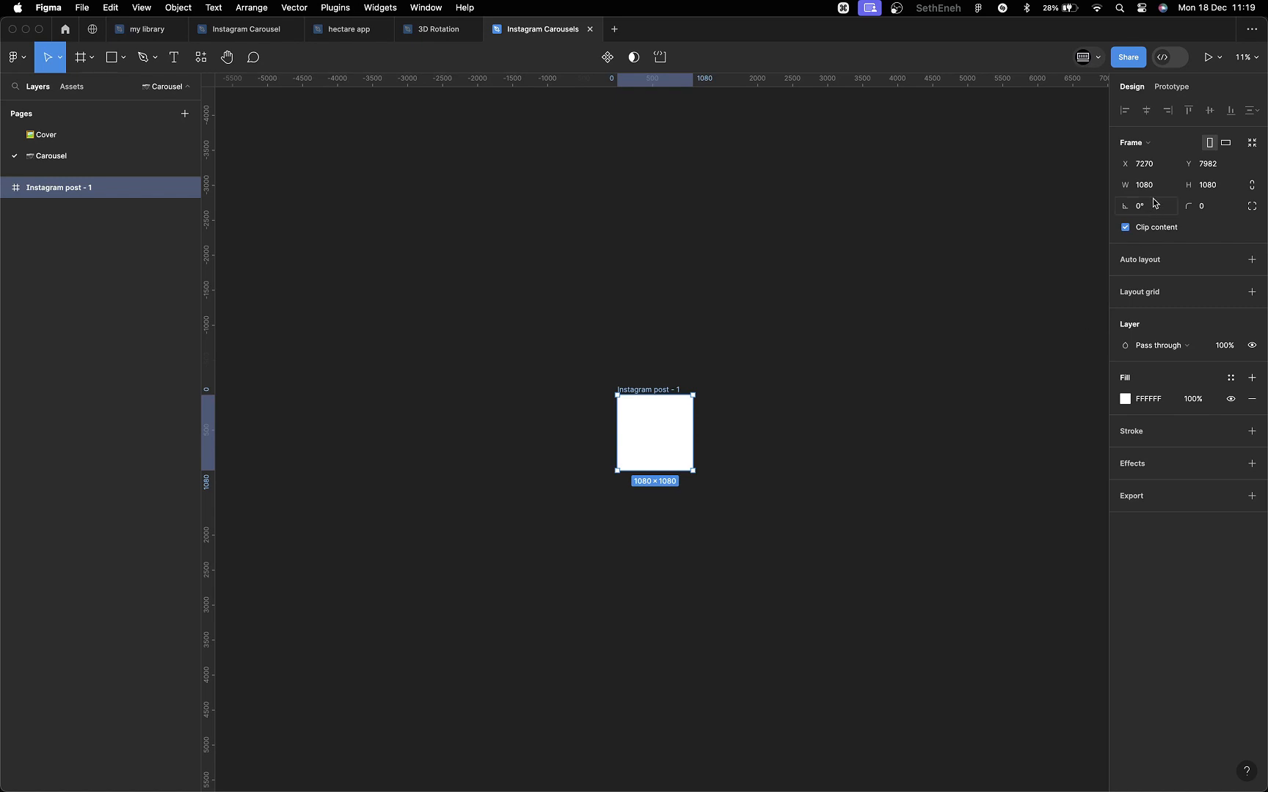
- Set the width of the Instagram post - 1 frame to 10800
scroll(876, 376, "up", 3)
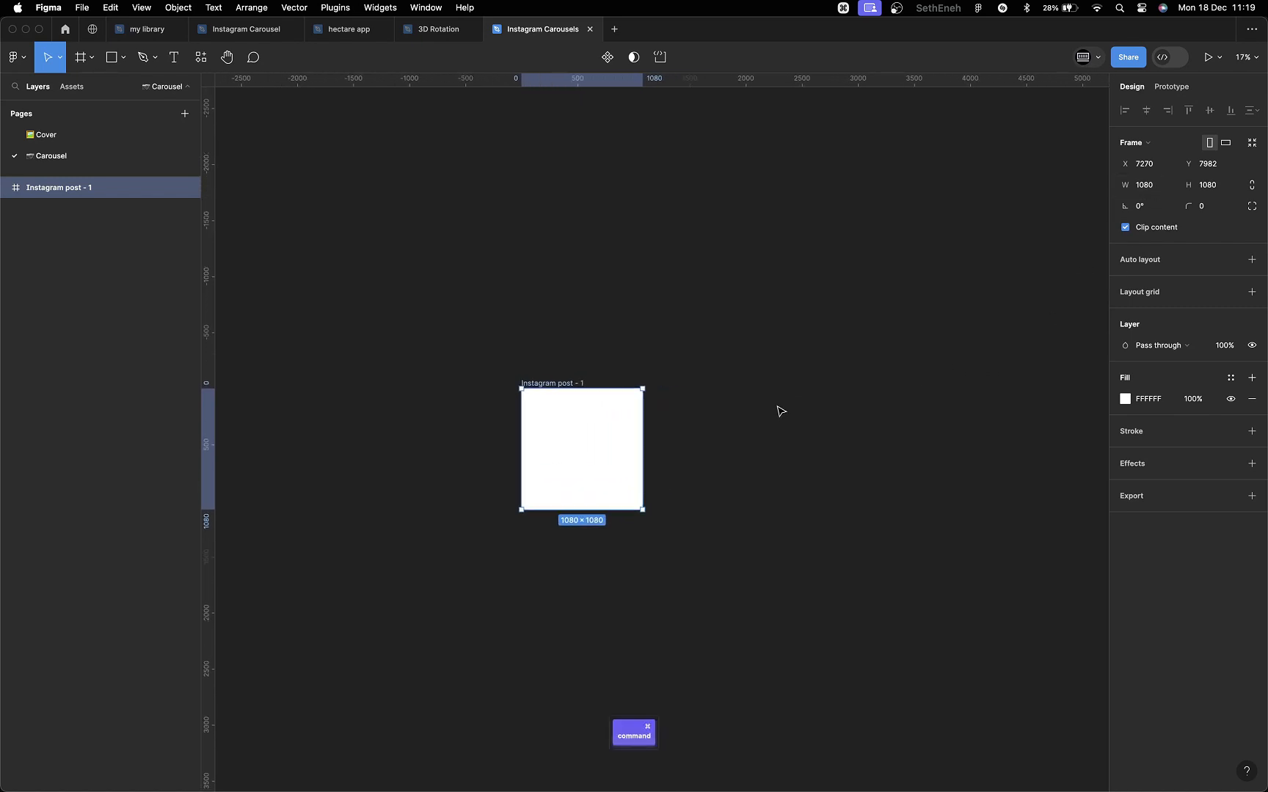
left_click(1162, 189)
key("Right")
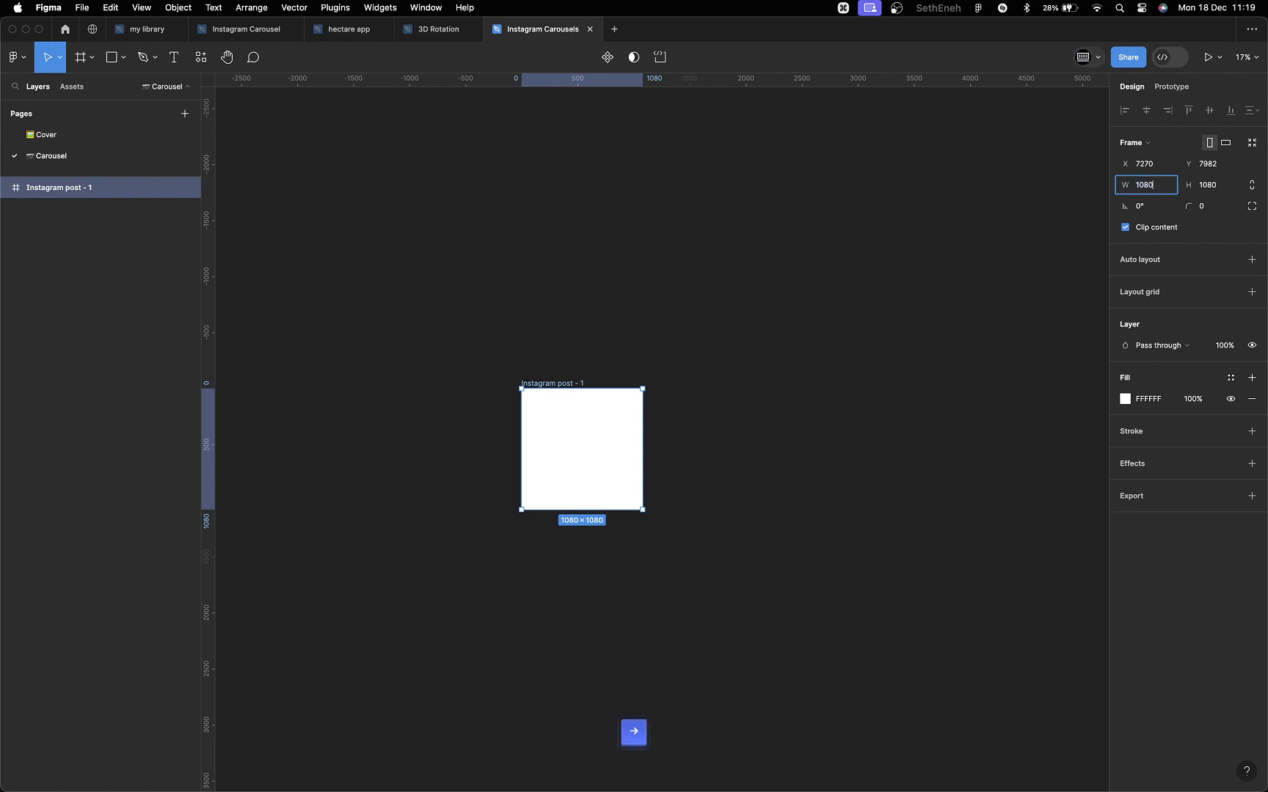
key("Return")
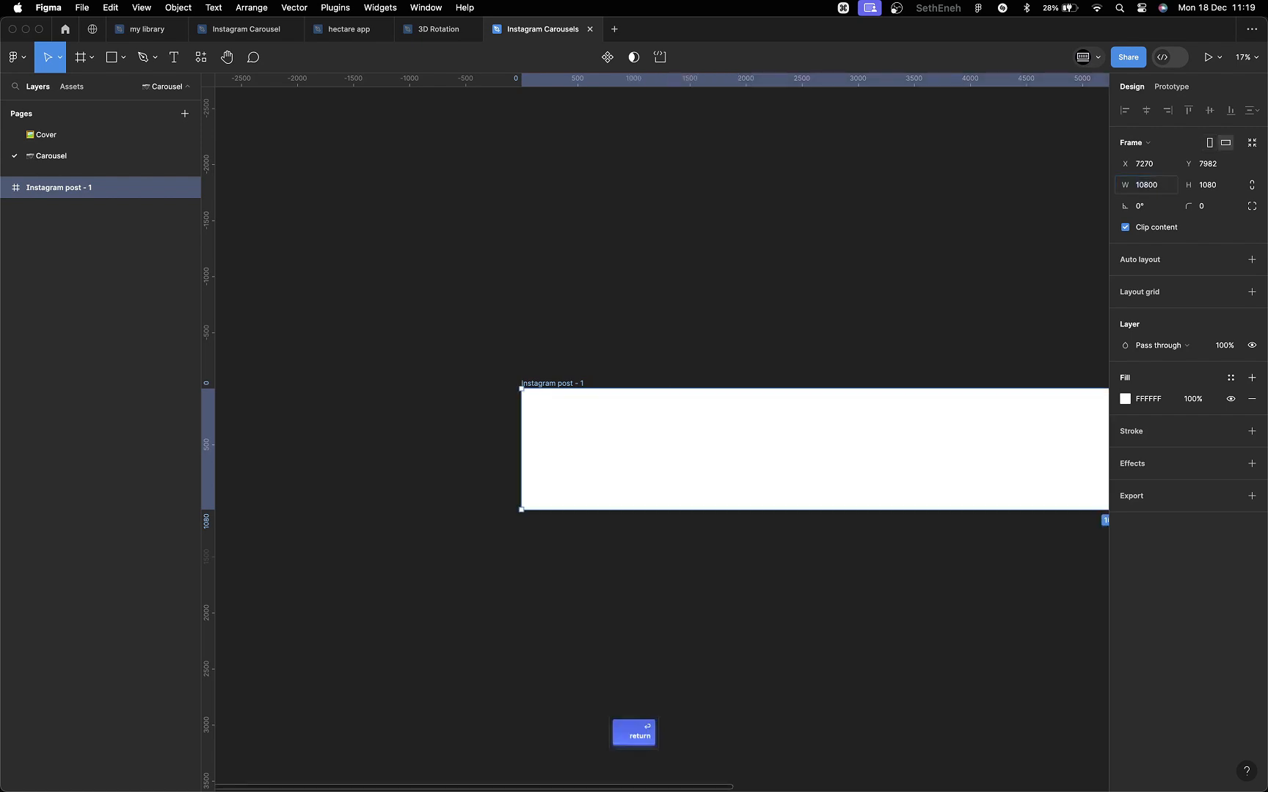
- Draw a separate square frame about 791 × 791 on the empty canvas below the long Instagram post frame
scroll(917, 366, "right", 5)
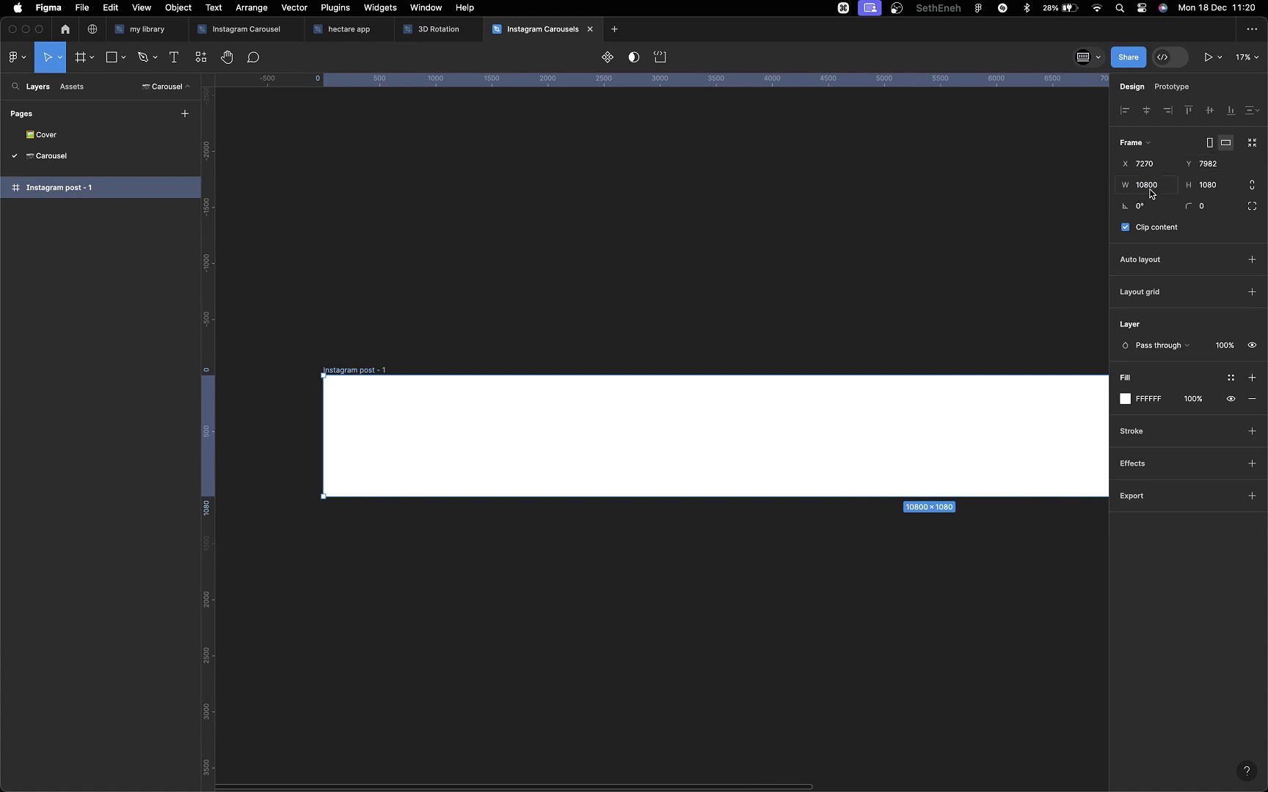
scroll(910, 462, "down", 3)
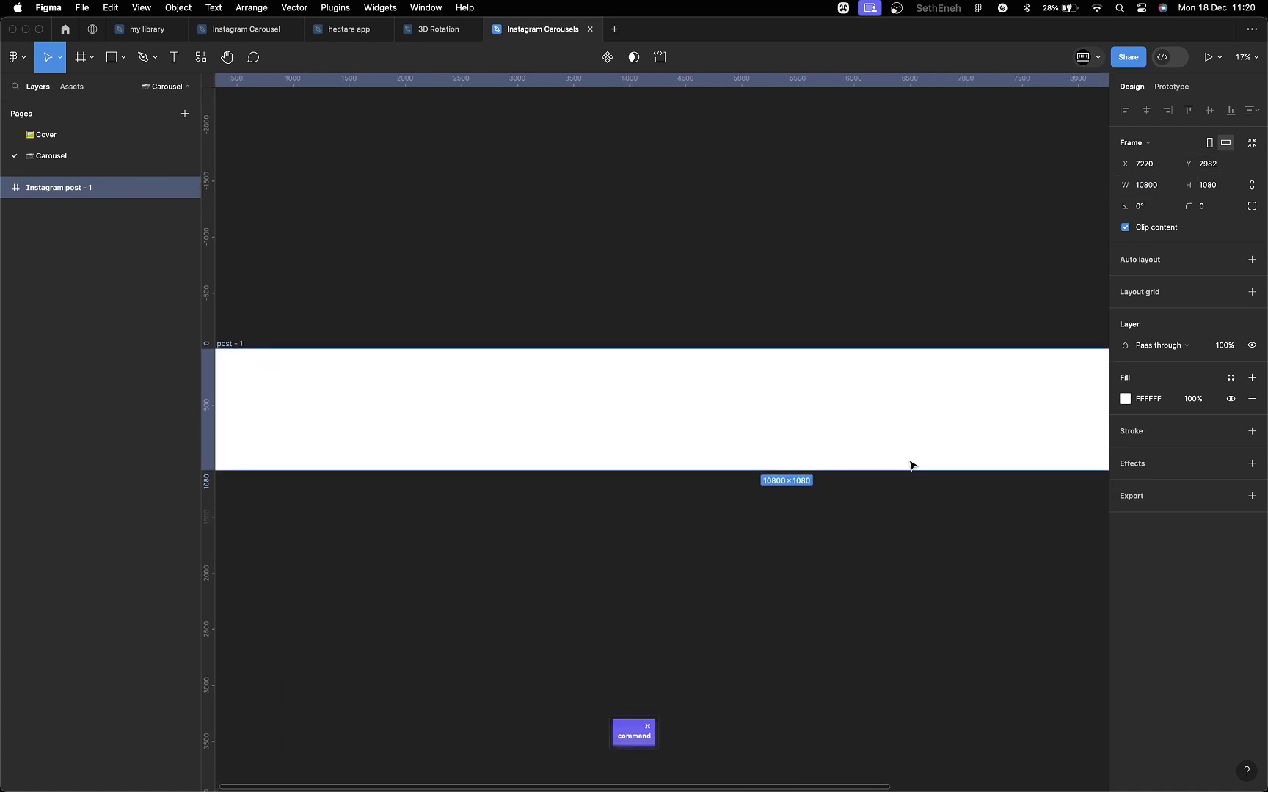
scroll(909, 464, "right", 3)
scroll(910, 464, "down", 2)
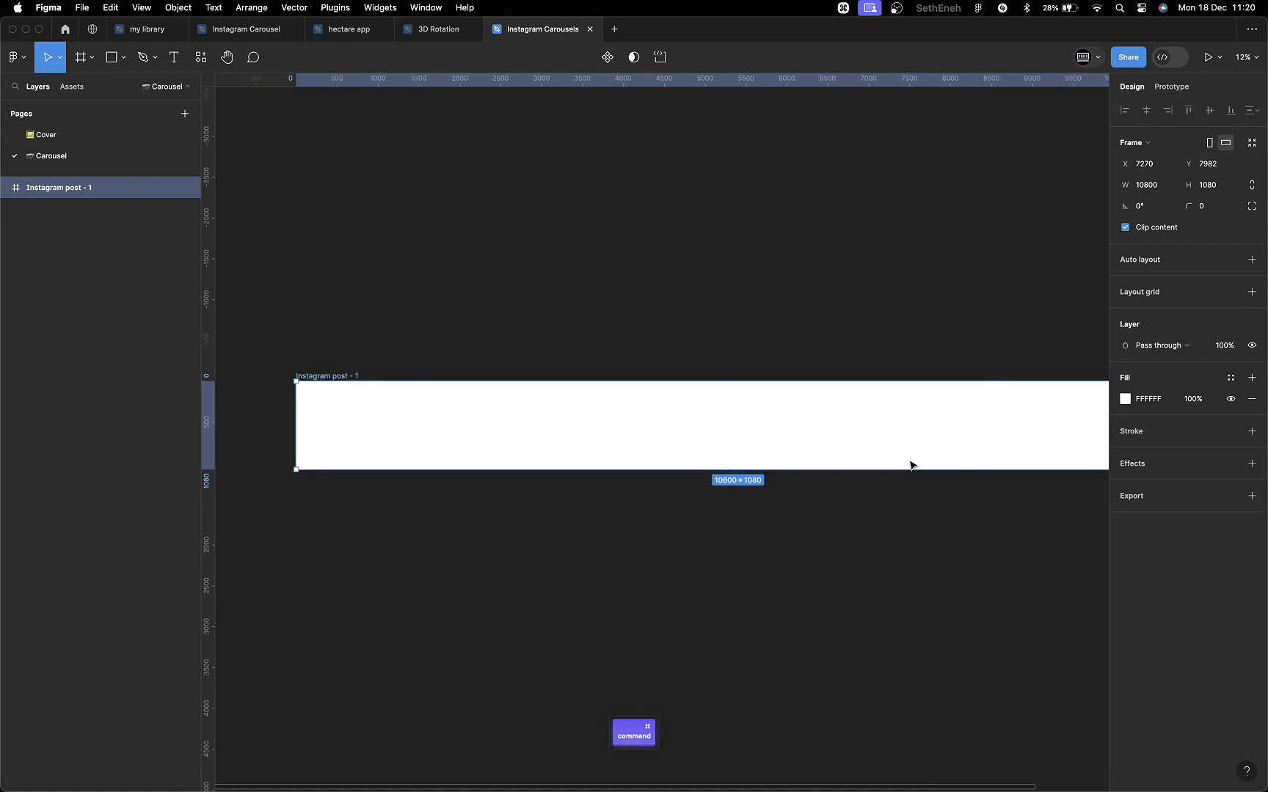
scroll(908, 459, "right", 2)
scroll(909, 462, "down", 2)
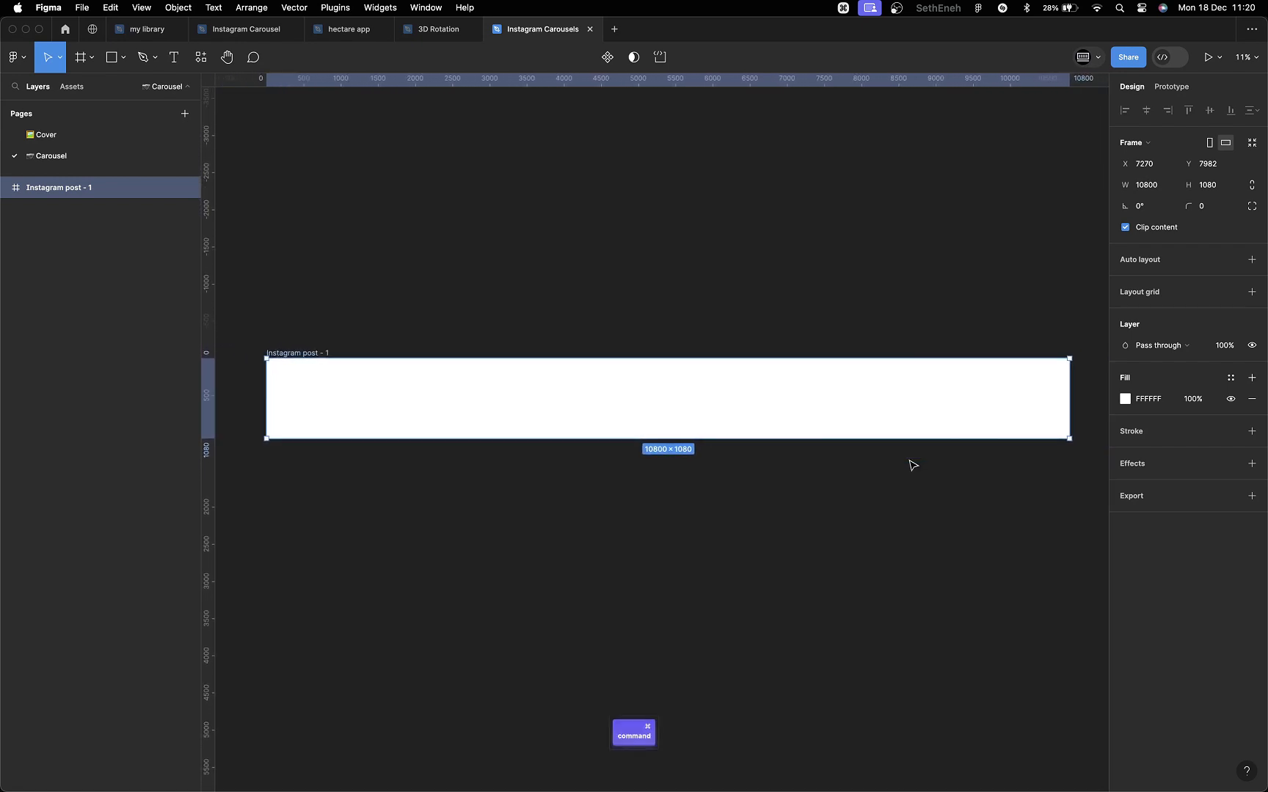
scroll(910, 463, "left", 1)
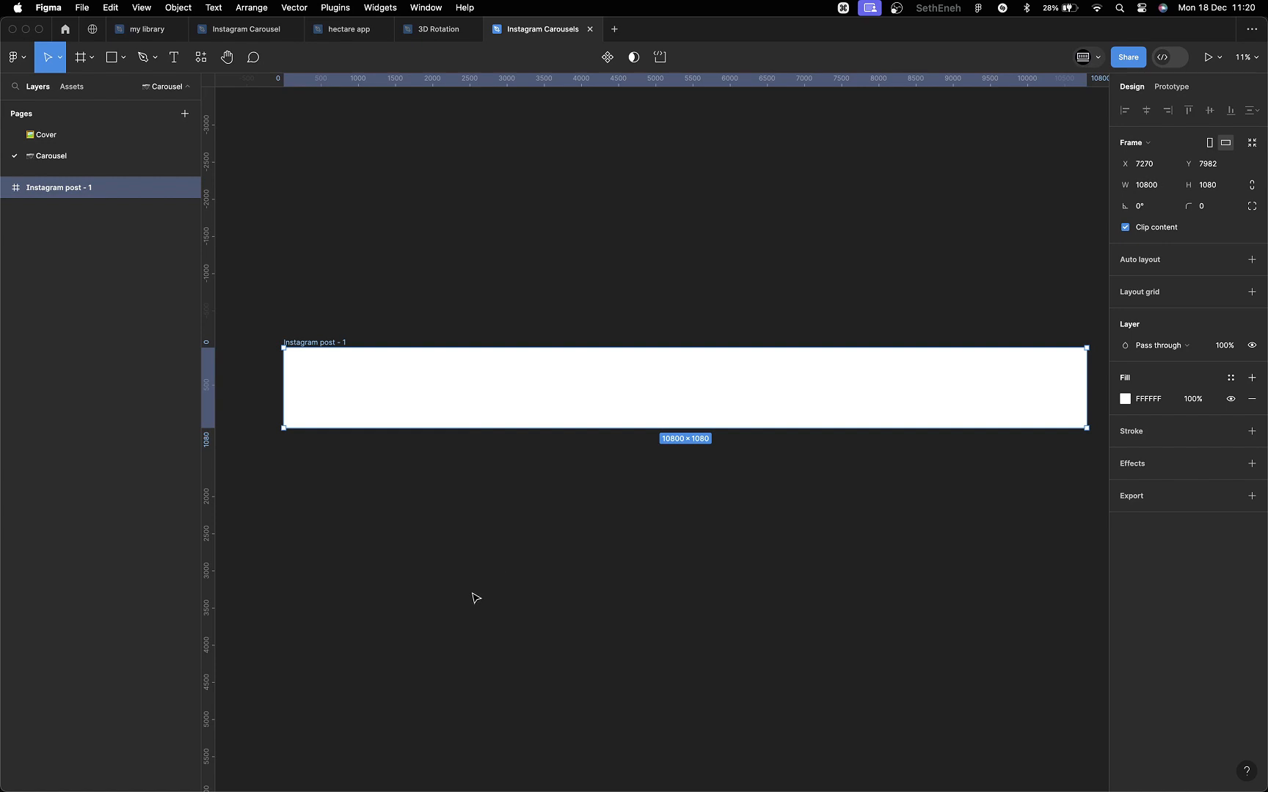
key("f")
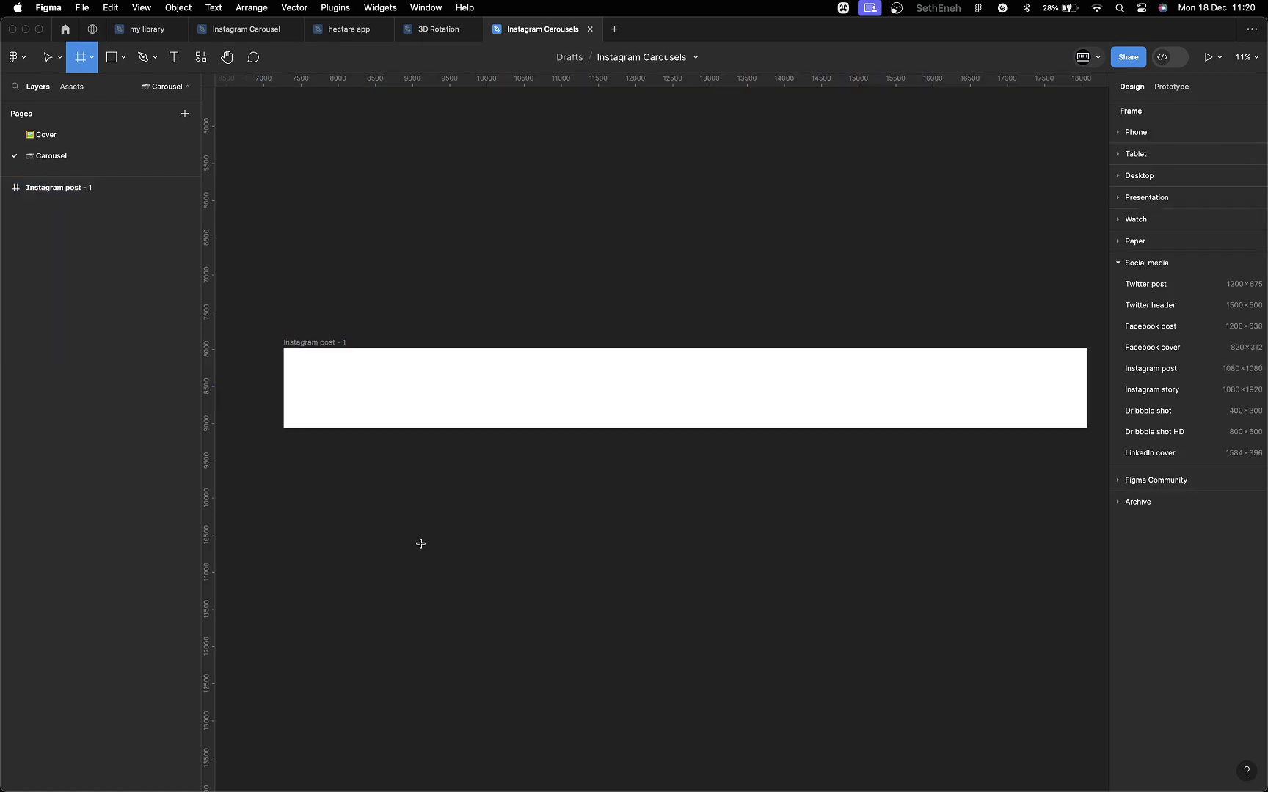
key("shift")
left_click_drag(420, 543, 479, 593)
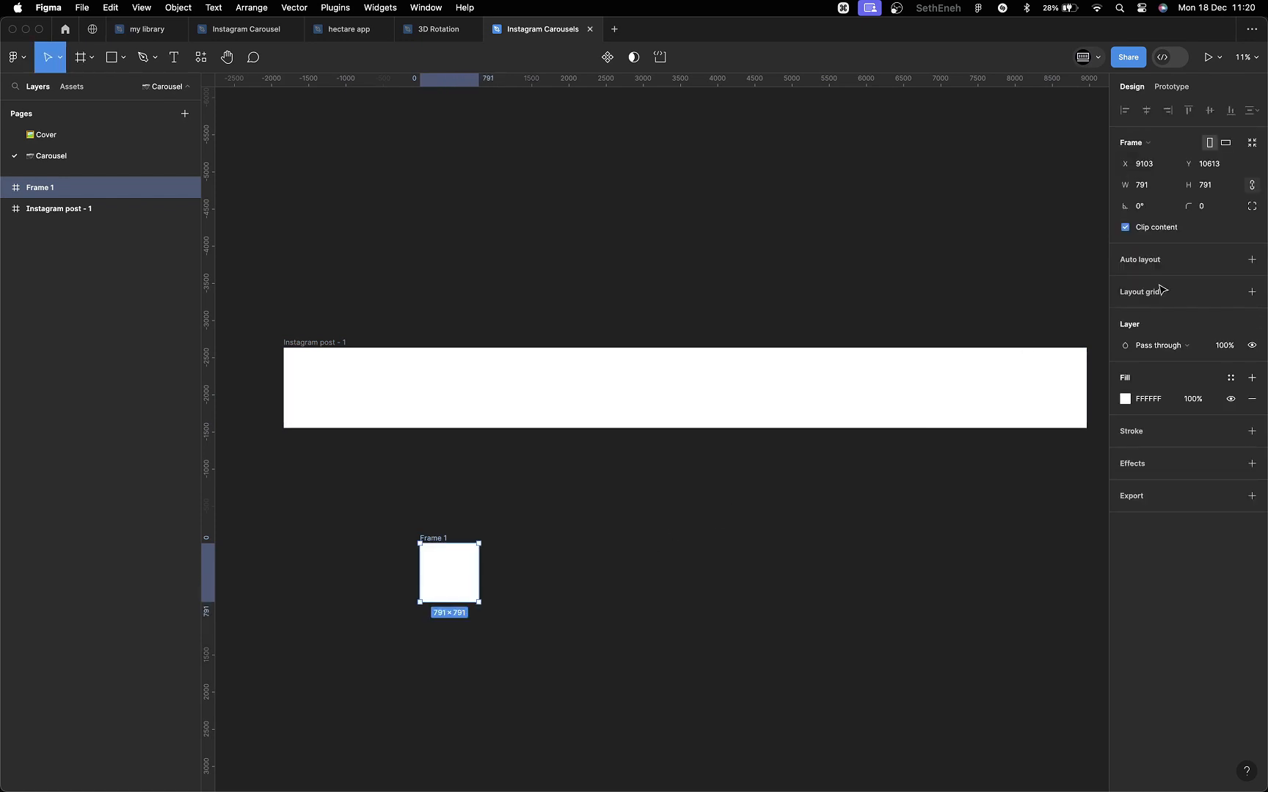
- Resize the new square frame proportionally to 1080 × 1080
left_click(1151, 185)
type("1080")
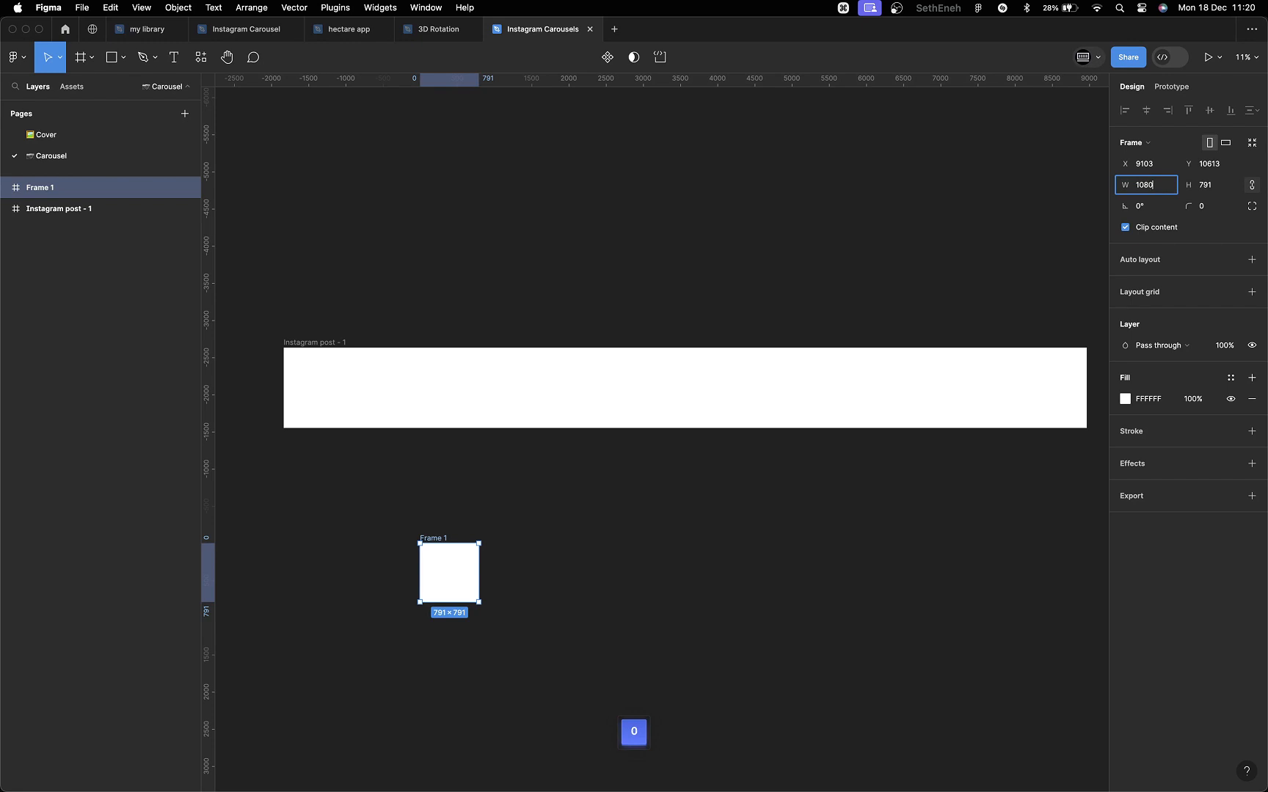
key("Return")
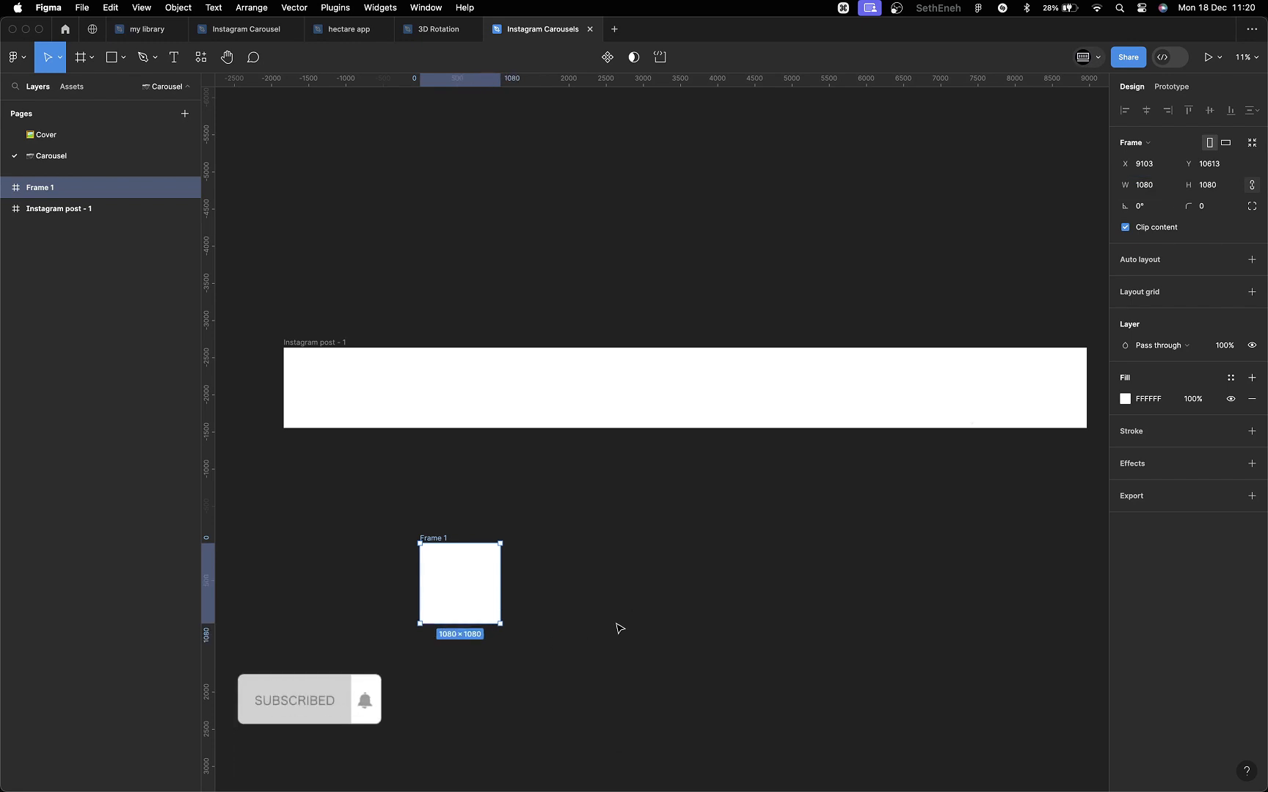
- Change the square frame's fill to the light grey C9C9C9
left_click(1127, 400)
left_click_drag(1040, 448, 917, 477)
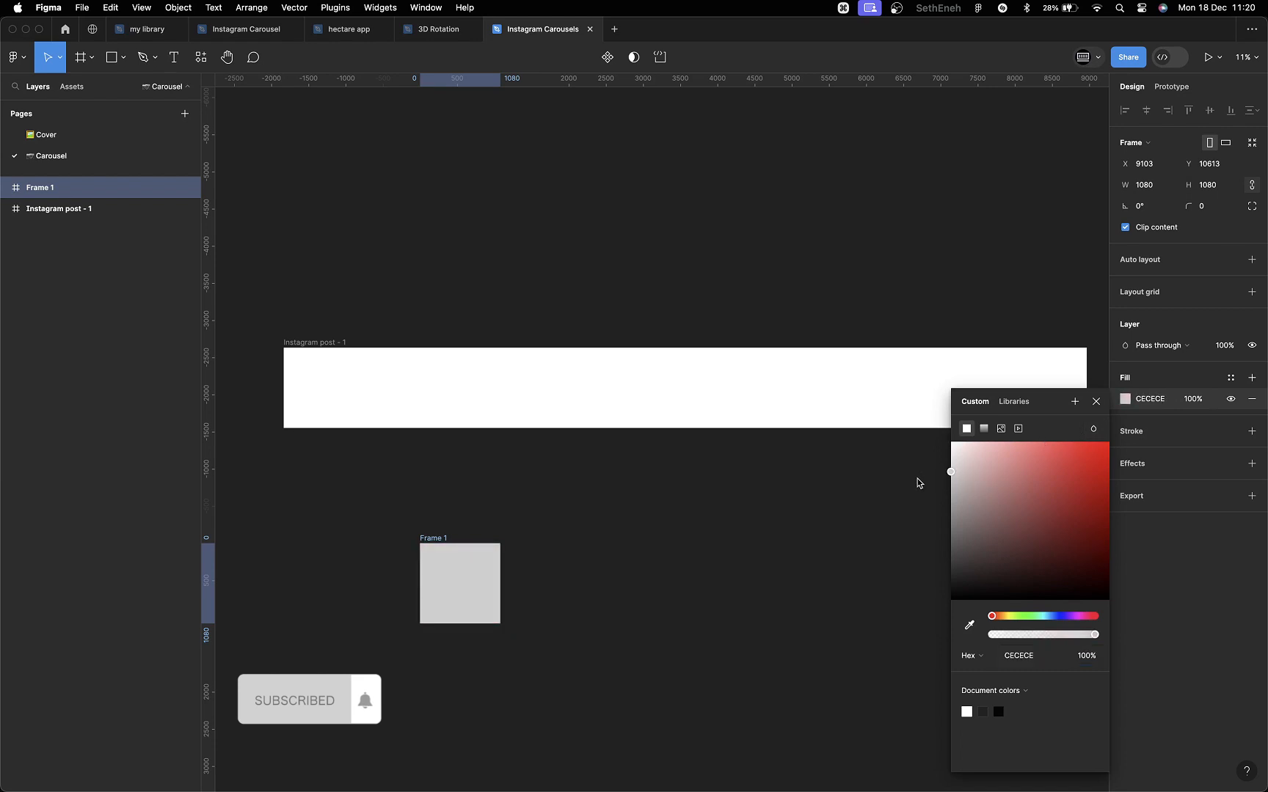
key("Return")
- Move the grey square into the Instagram post frame and align it to the left edge and vertical centre
left_click_drag(430, 597, 300, 403)
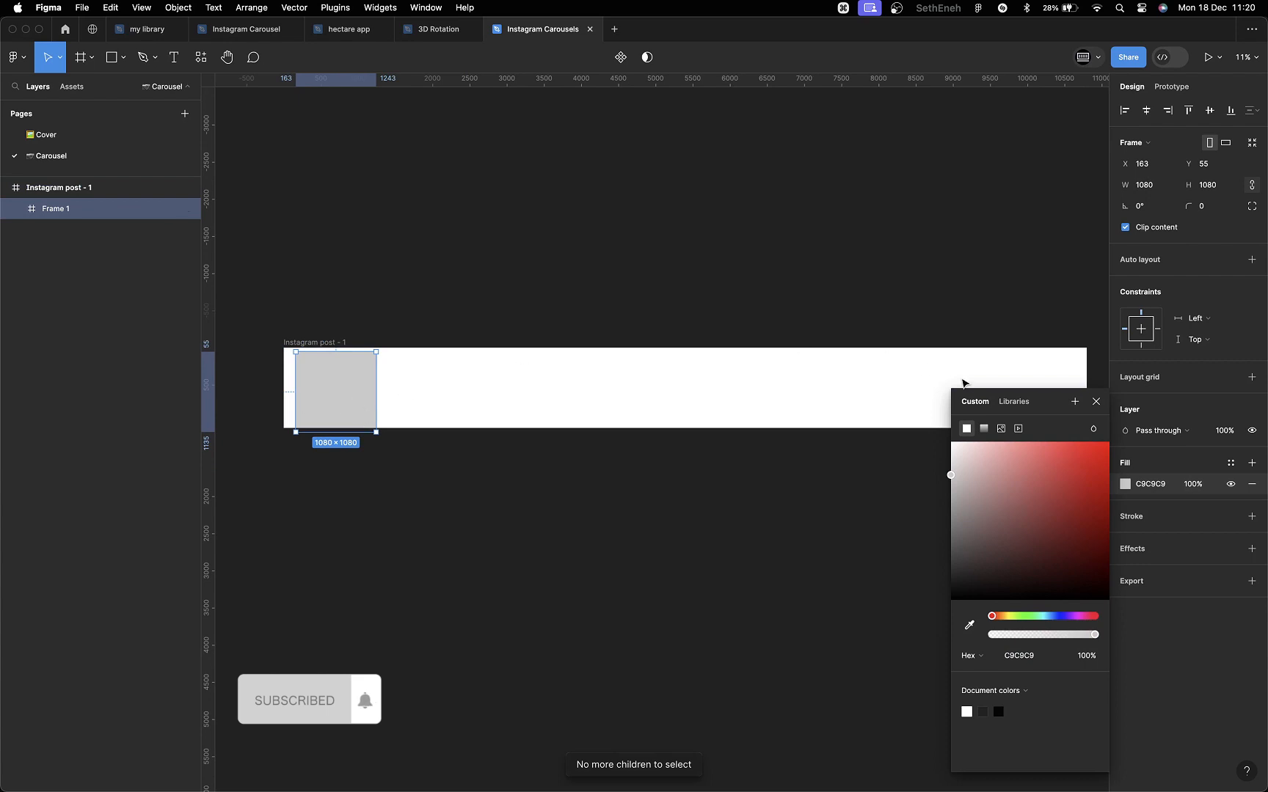
left_click(1096, 401)
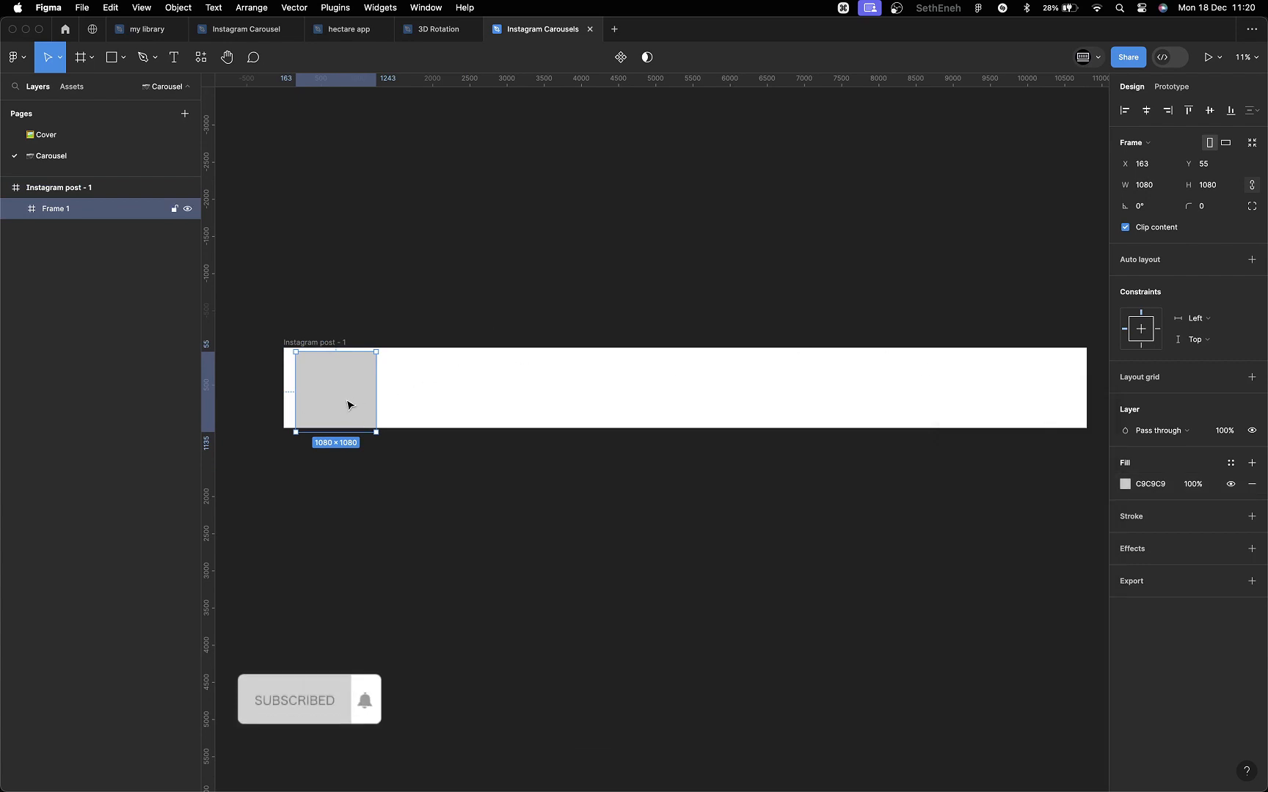
left_click(1124, 110)
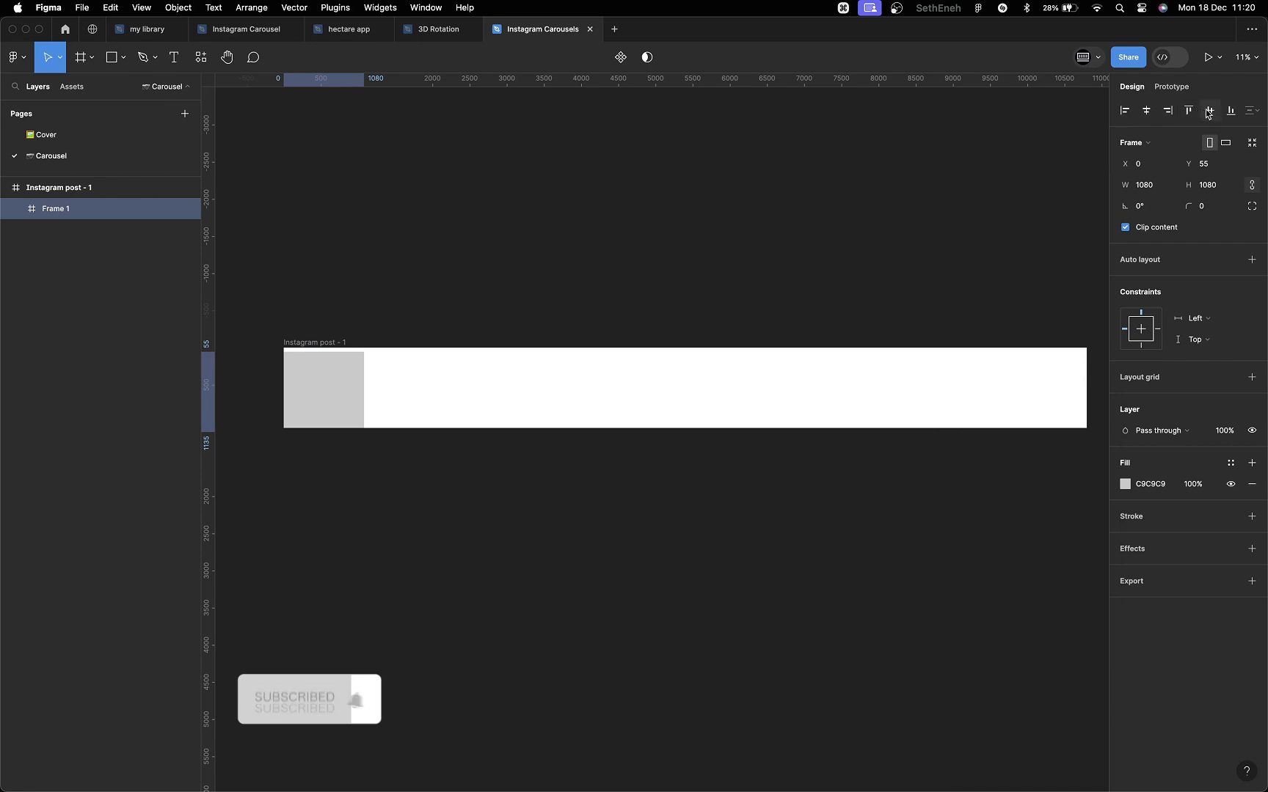
left_click(1209, 110)
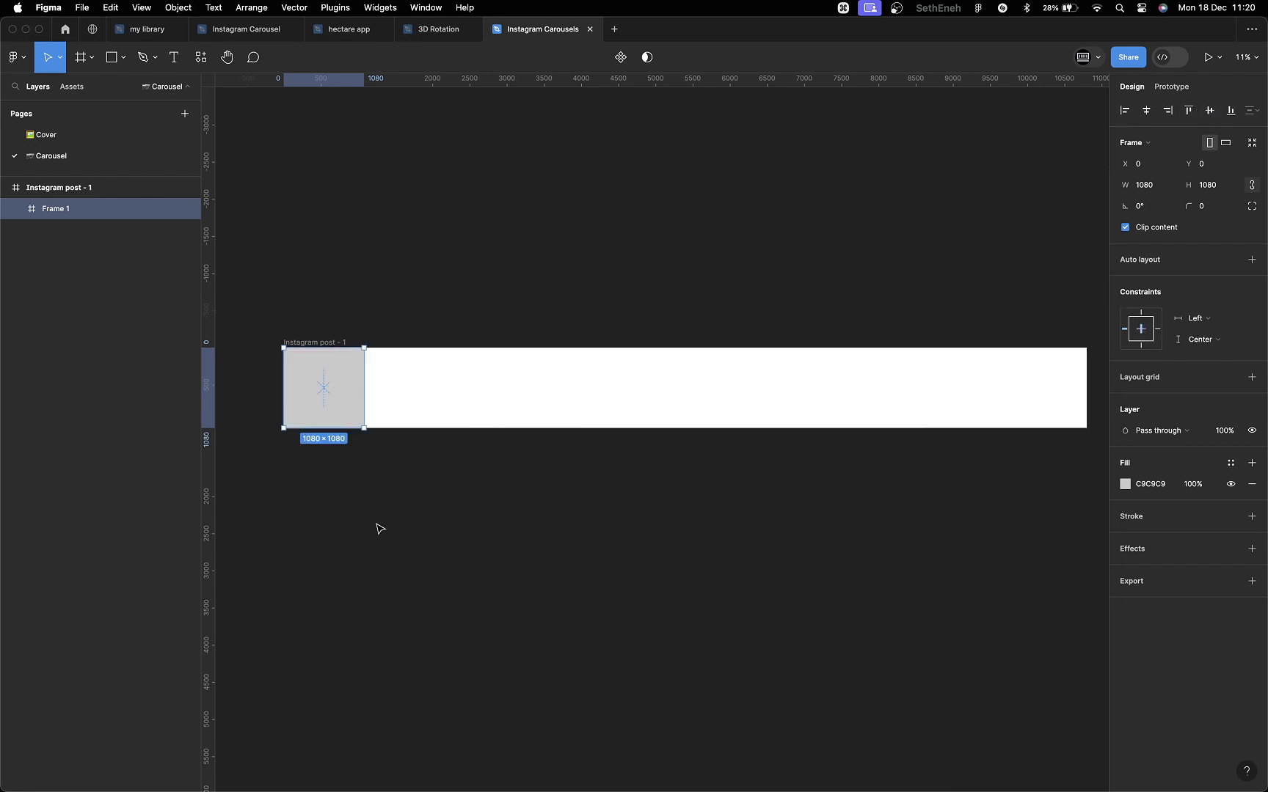
- Duplicate the grey square and place the copy directly to its right at X 1080, Y 0
left_click(349, 440)
left_click(334, 390)
left_click_drag(210, 391, 365, 388)
scroll(378, 439, "up", 5)
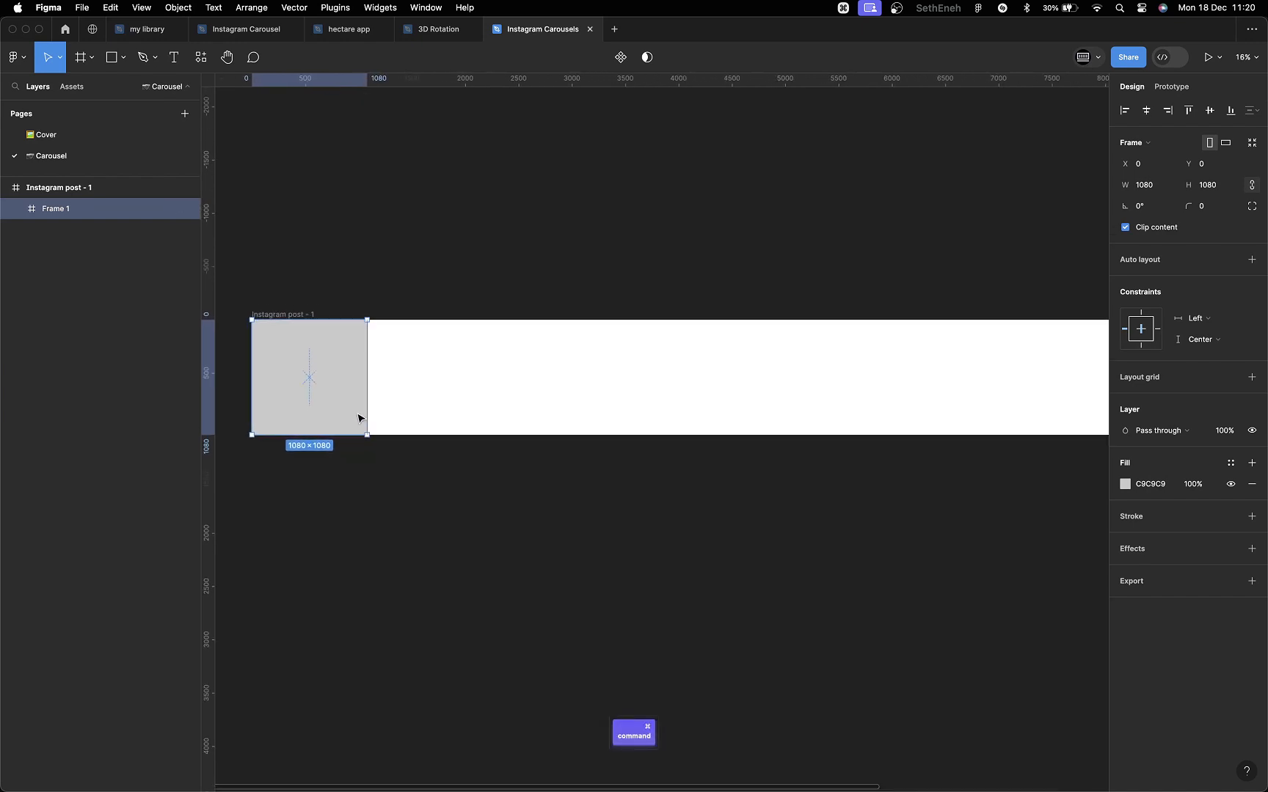
key("ctrl+d")
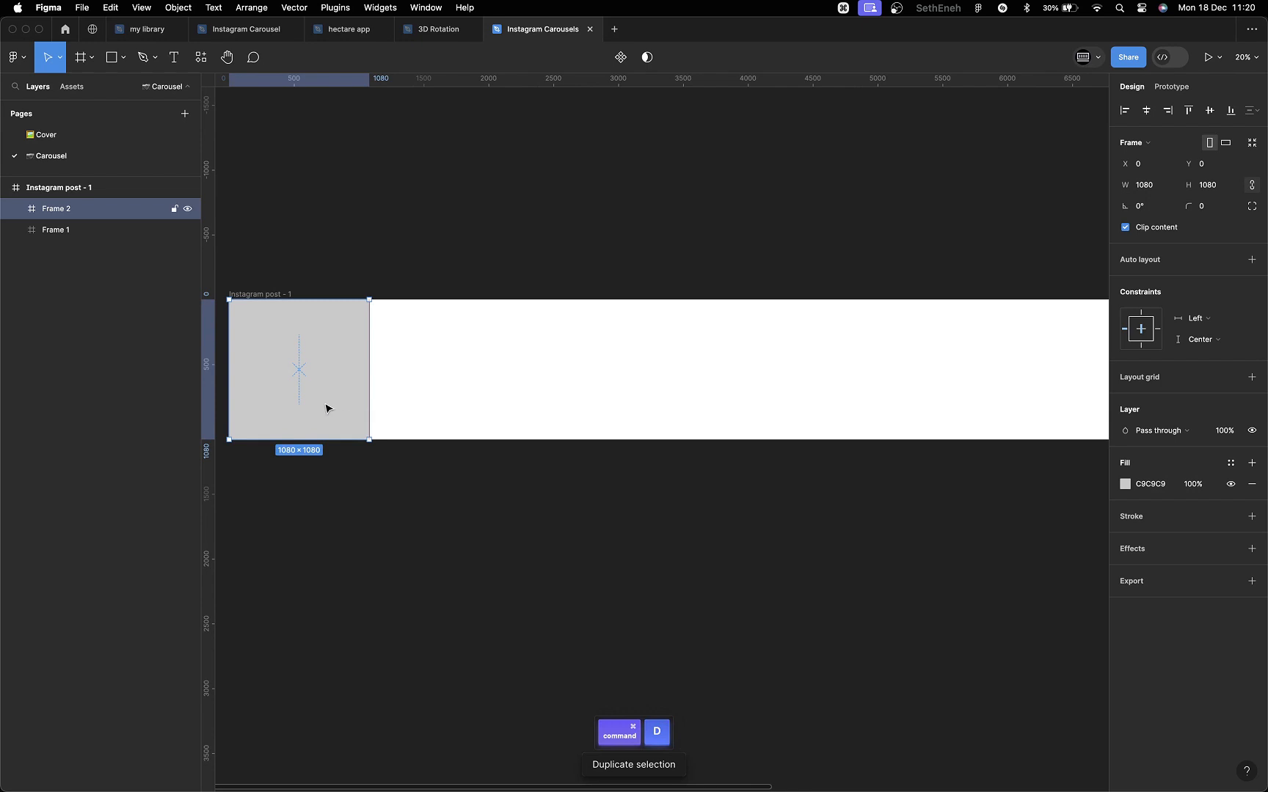
left_click_drag(326, 409, 466, 421)
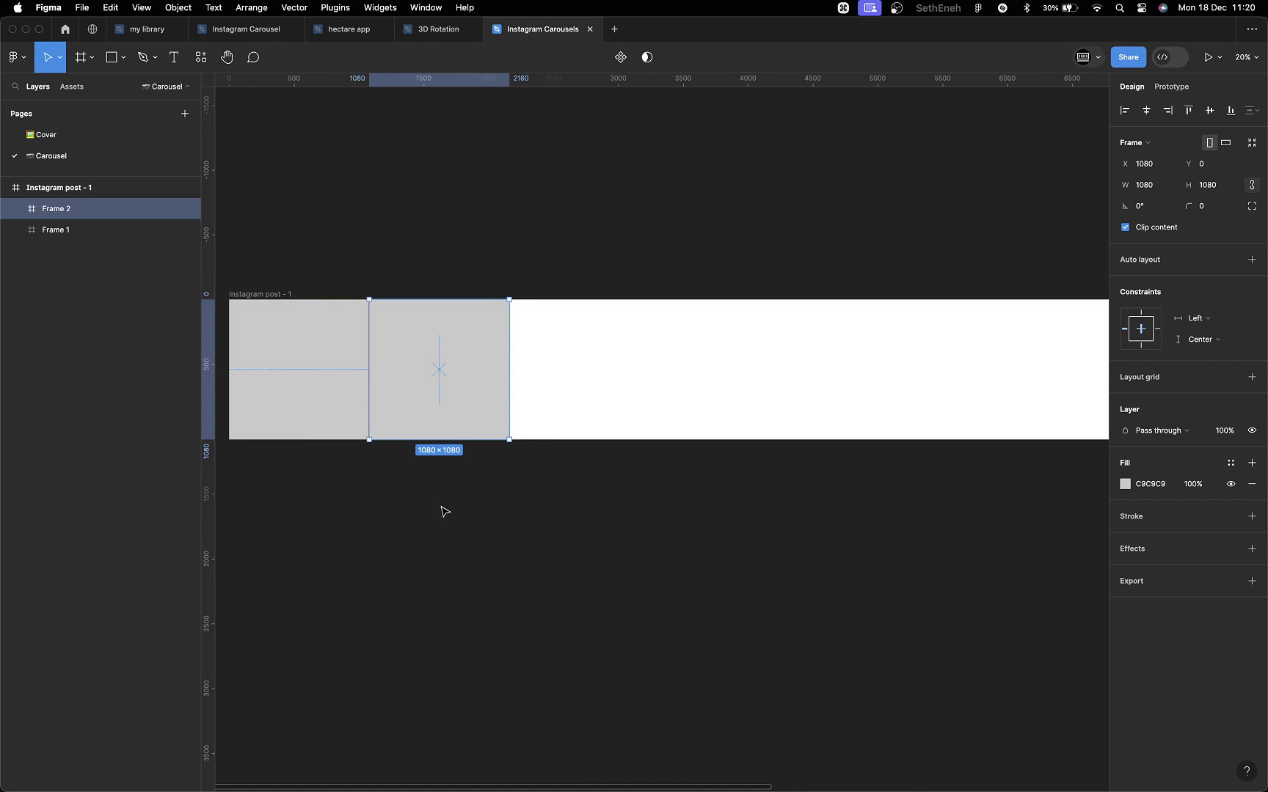
- Duplicate the second square and place the third directly beside it at X 2160, Y 0
left_click(375, 525)
left_click(410, 408)
key("super")
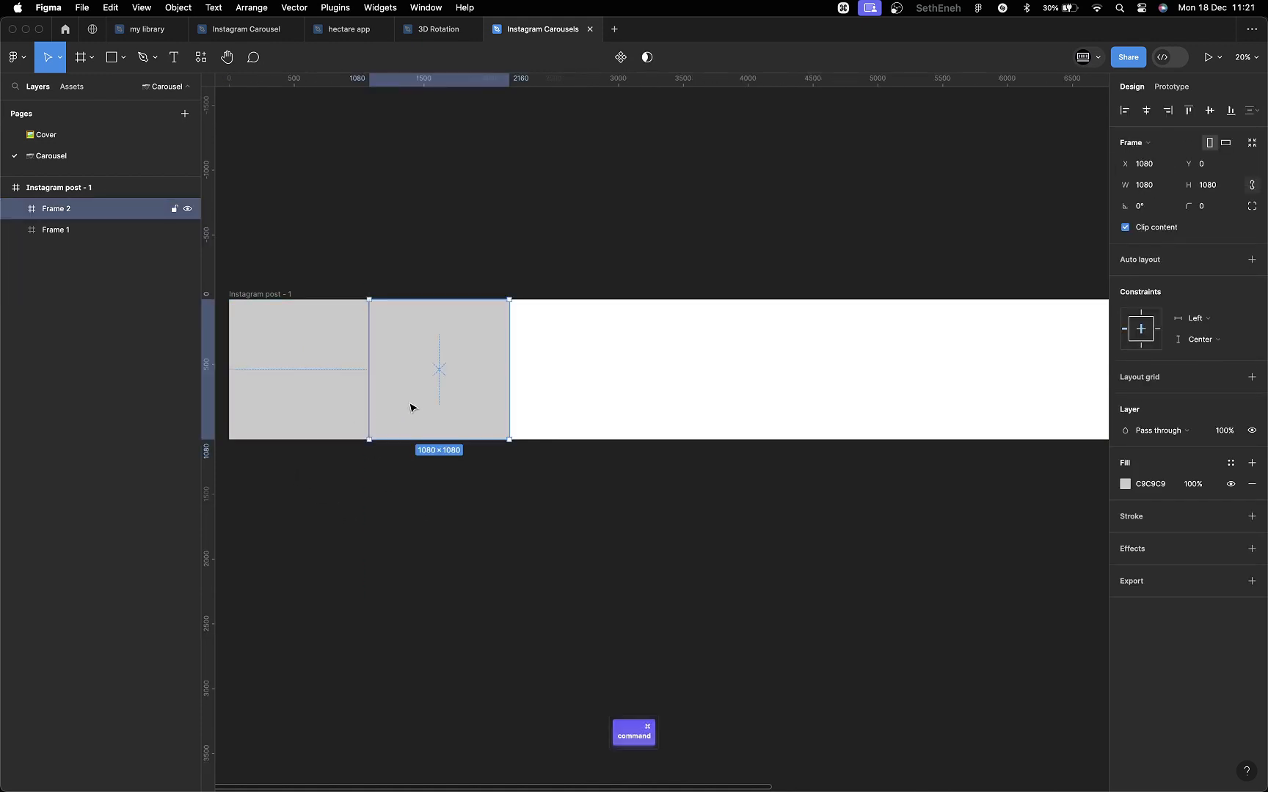
key("super+d")
left_click_drag(446, 415, 588, 419)
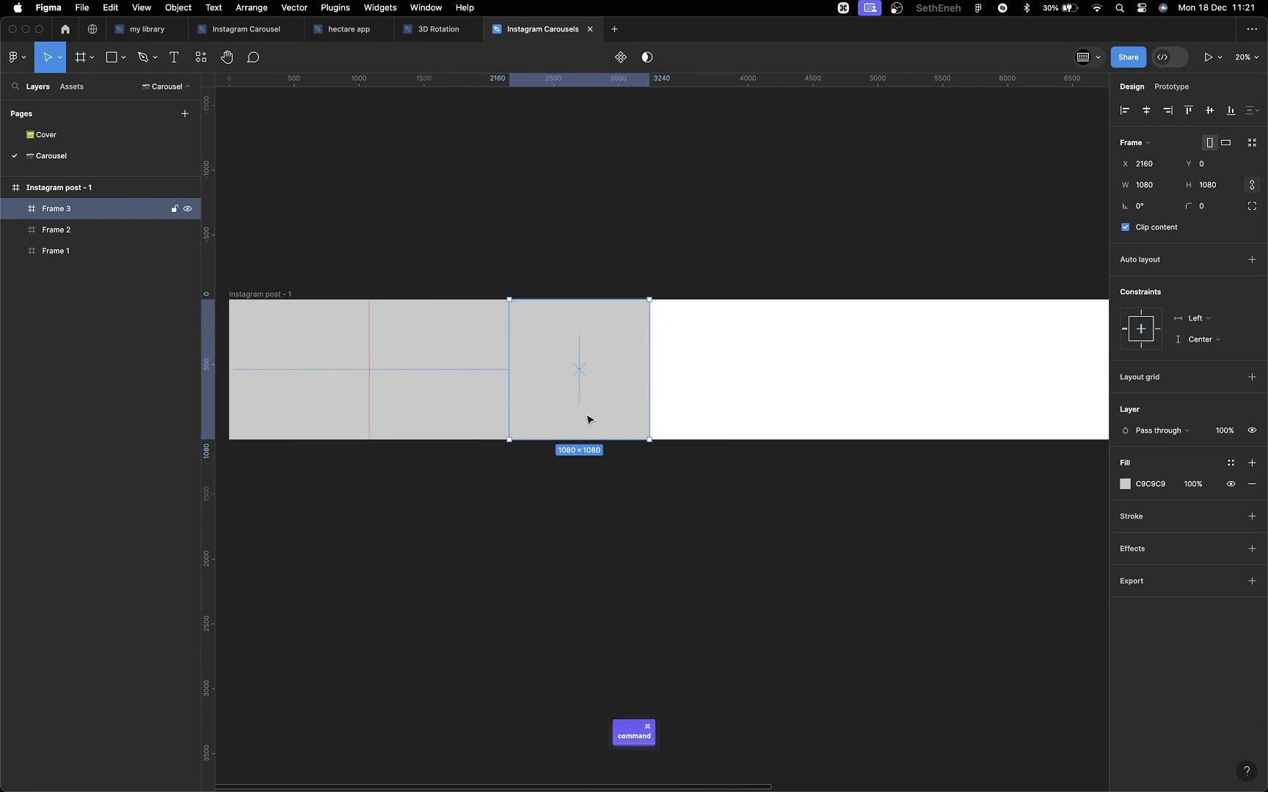
- Repeat the spaced duplication seven more times until ten 1080 px squares fill the whole Instagram post frame
key("super+d")
key("super+d")
scroll(624, 433, "up", 2)
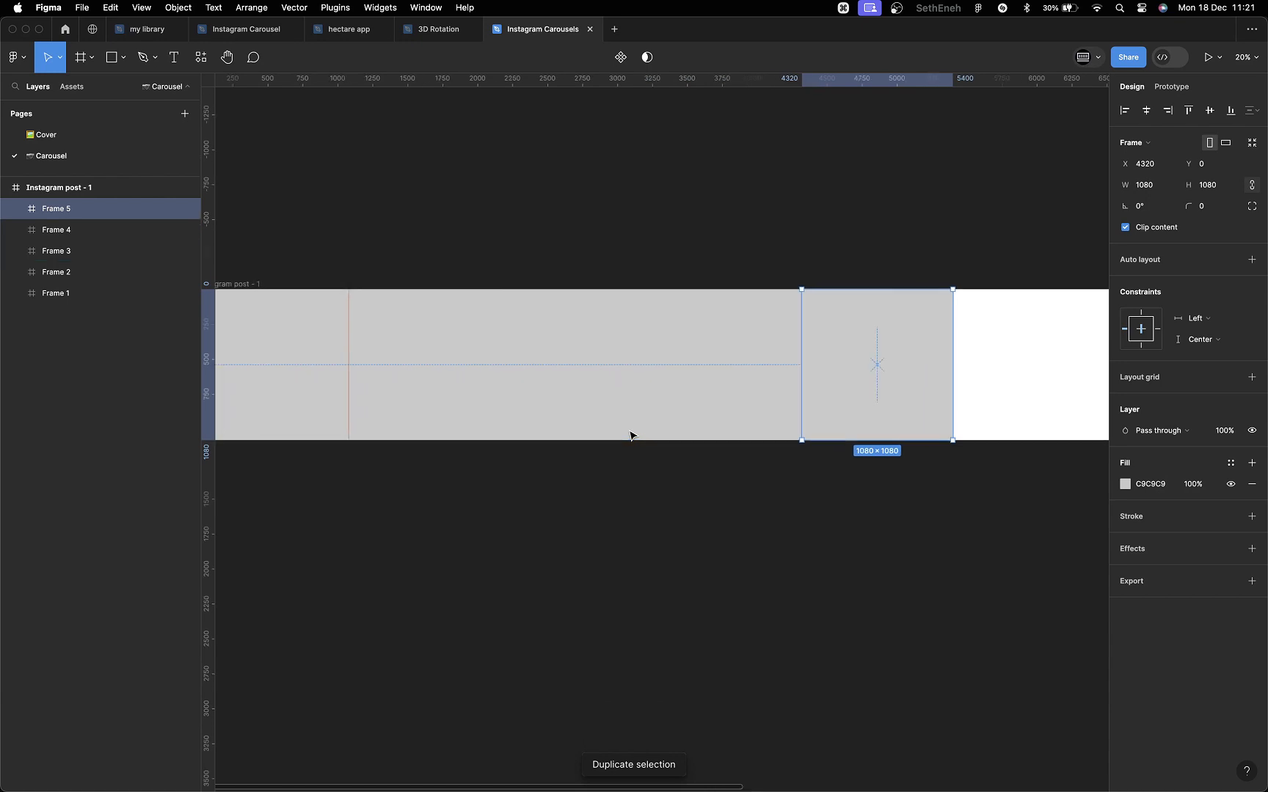
key("super+d")
scroll(630, 436, "right", 6)
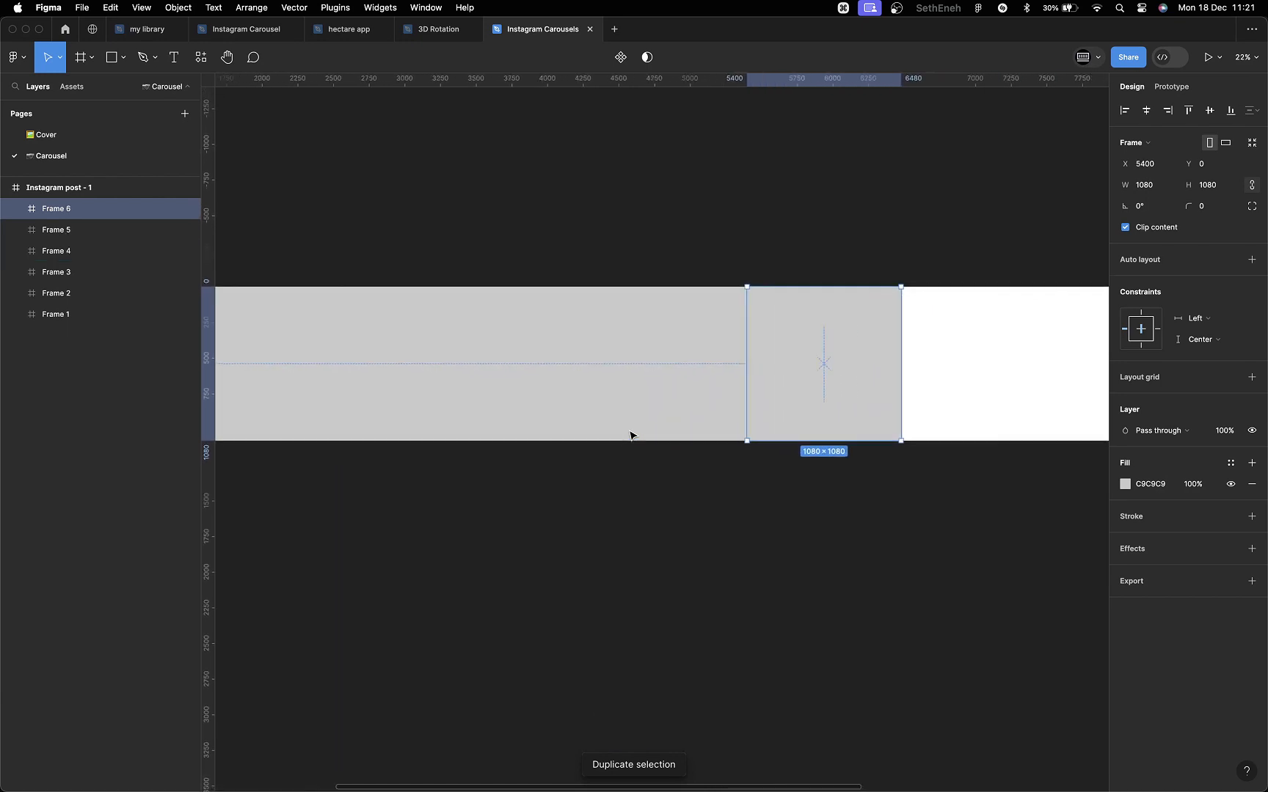
key("super+d")
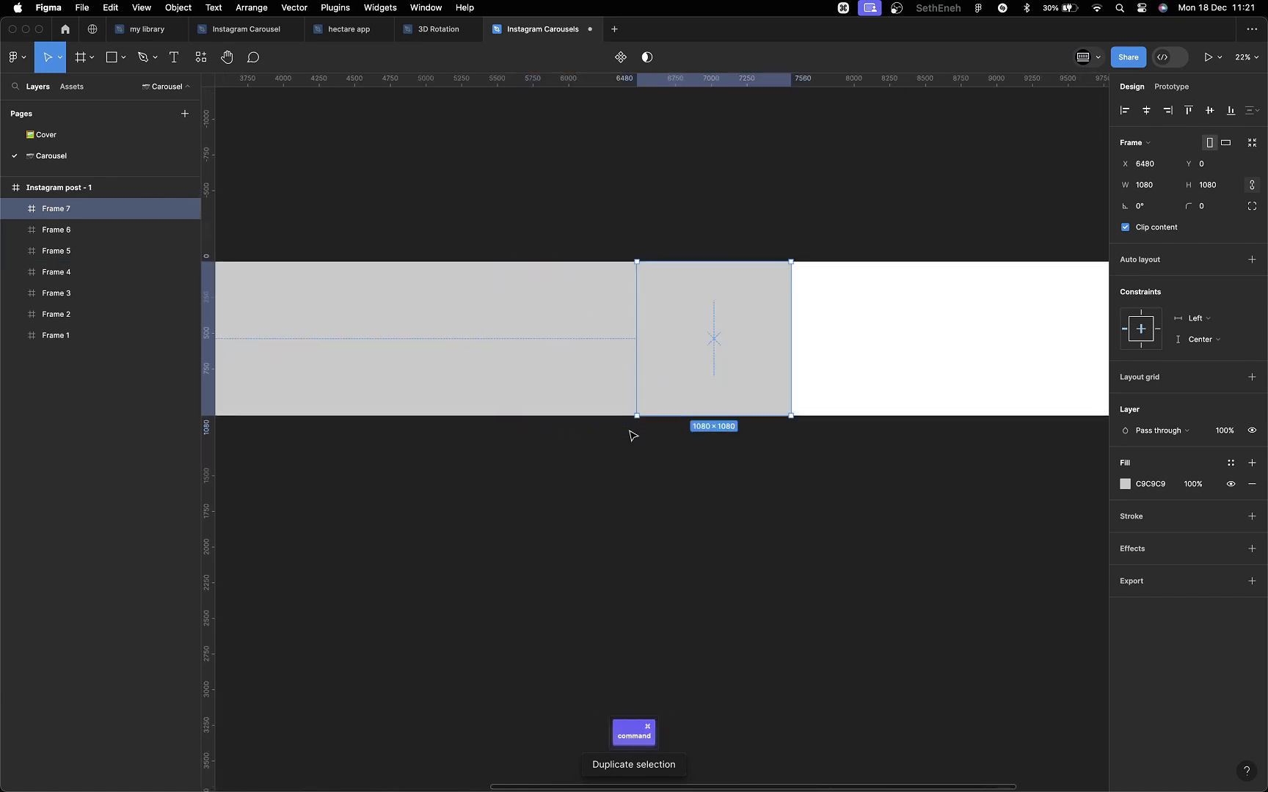
scroll(633, 435, "down", 3)
scroll(633, 436, "right", 2)
scroll(633, 435, "down", 4)
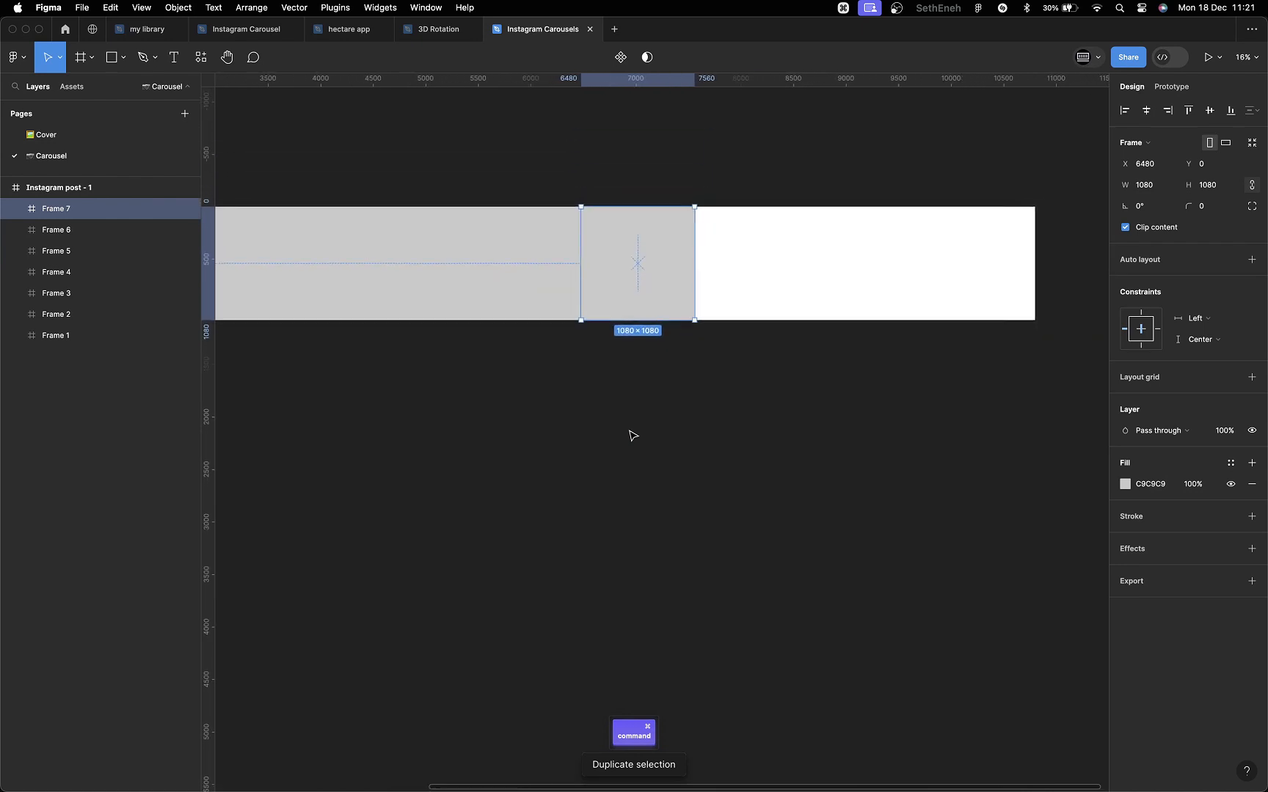
key("super+d")
key("super+d")
key("super+d")
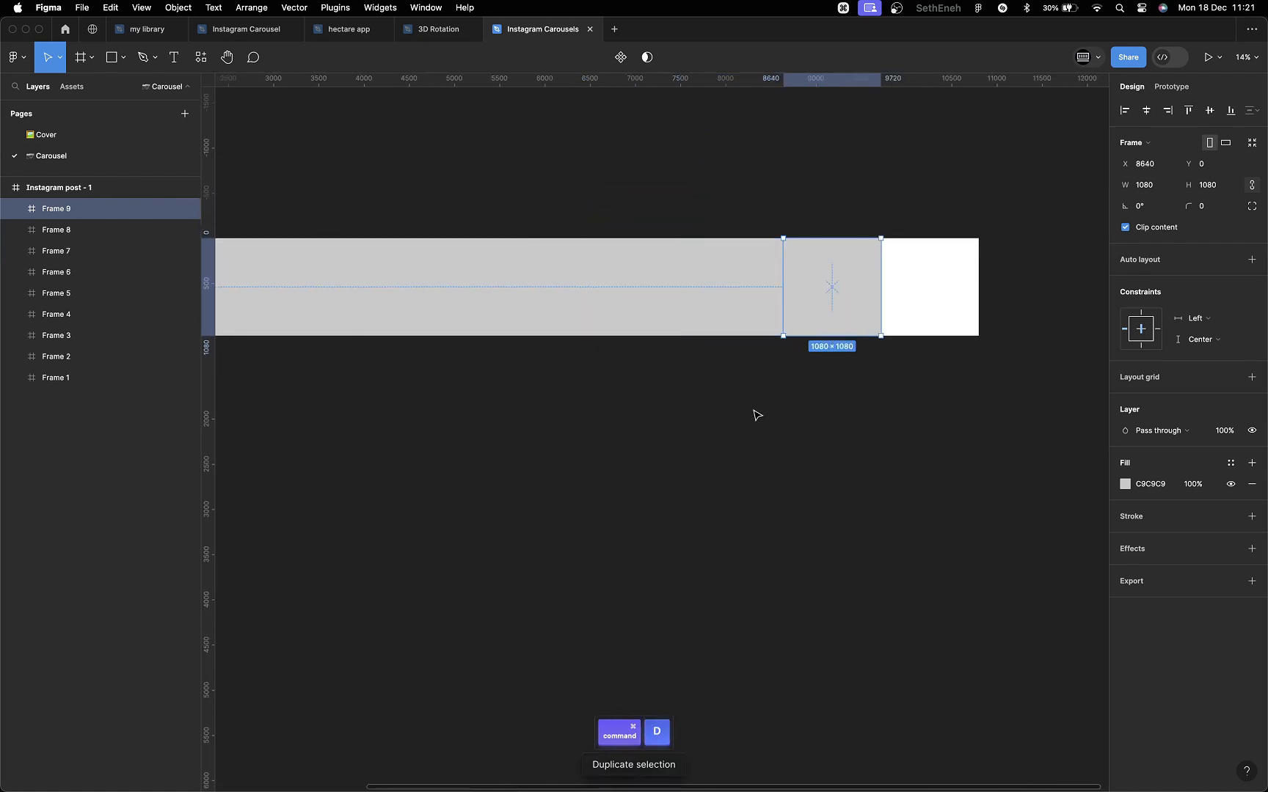
- Set the fill opacity of every second square (Frames 2, 4, 6, 8 and 10) to 30%
scroll(671, 475, "left", 3)
scroll(670, 475, "up", 1)
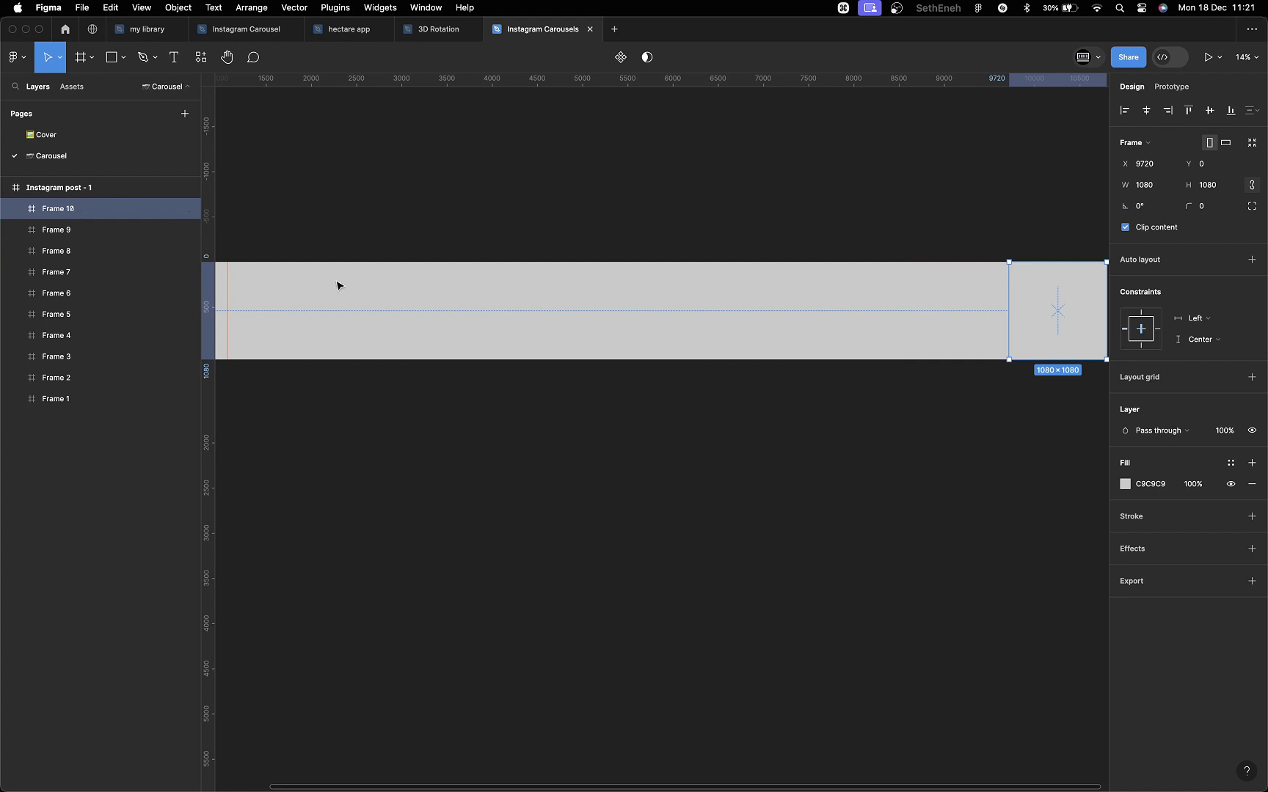
scroll(433, 568, "down", 3)
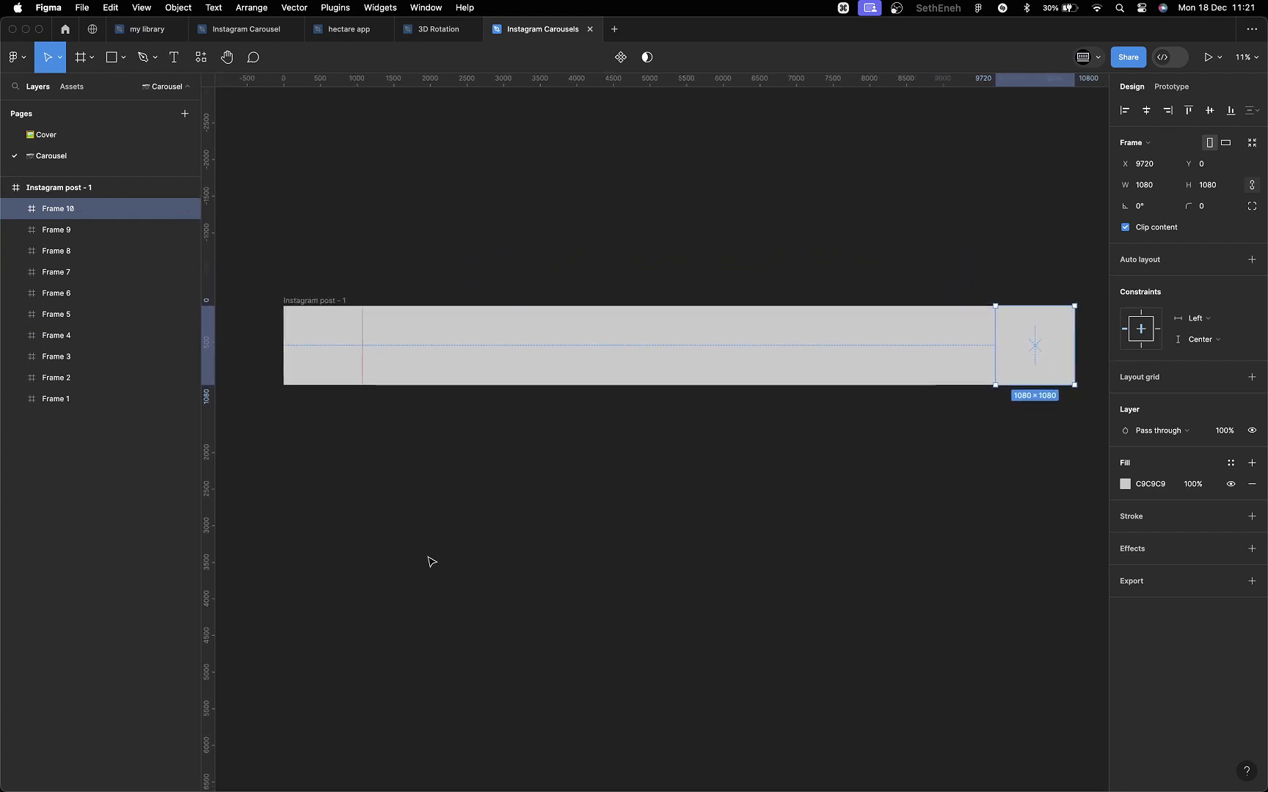
left_click(413, 371)
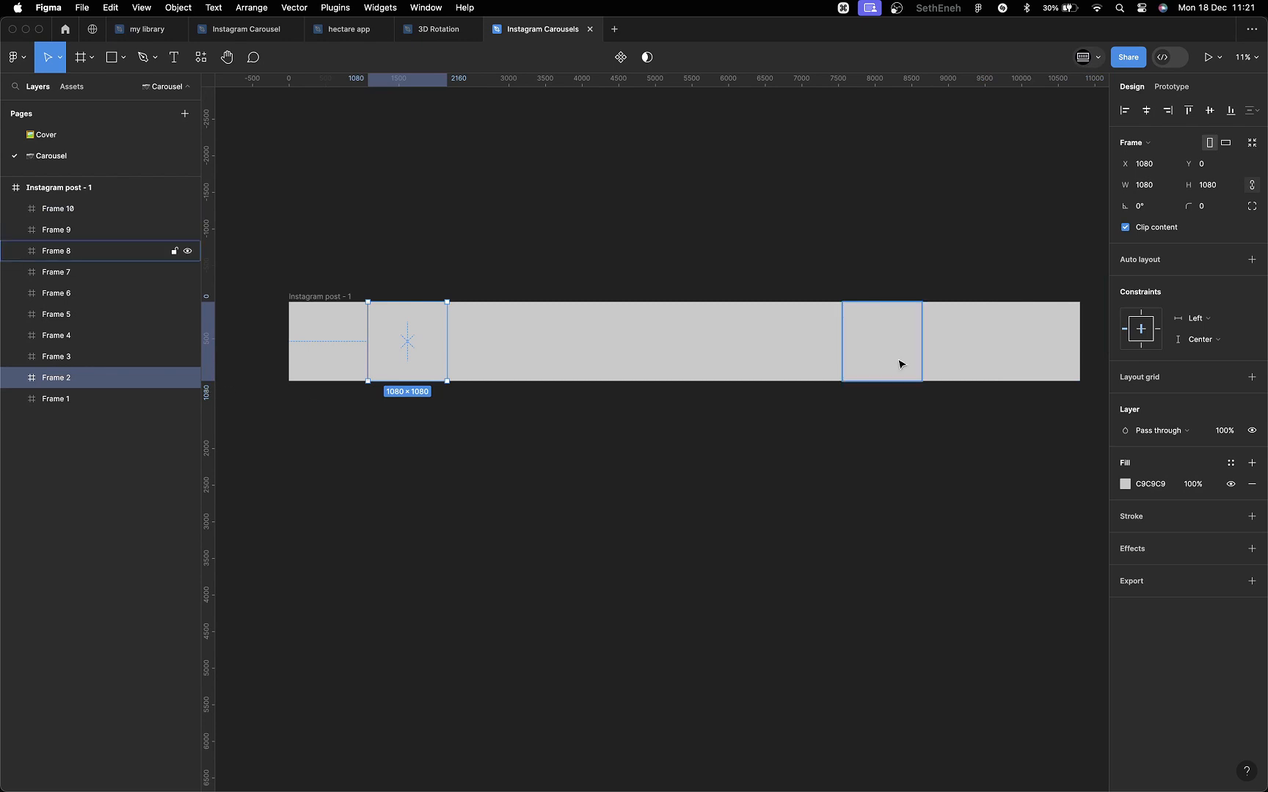
left_click(554, 367, "shift")
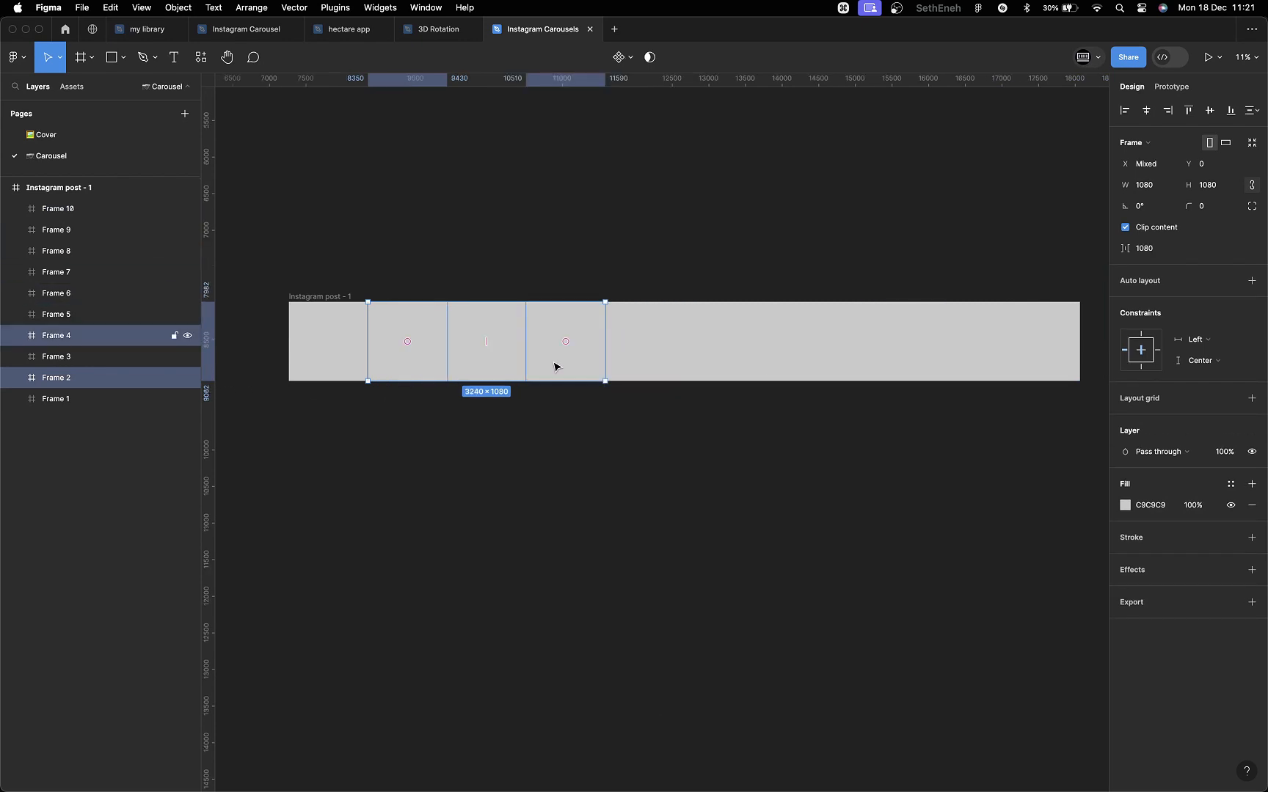
left_click(711, 359, "shift")
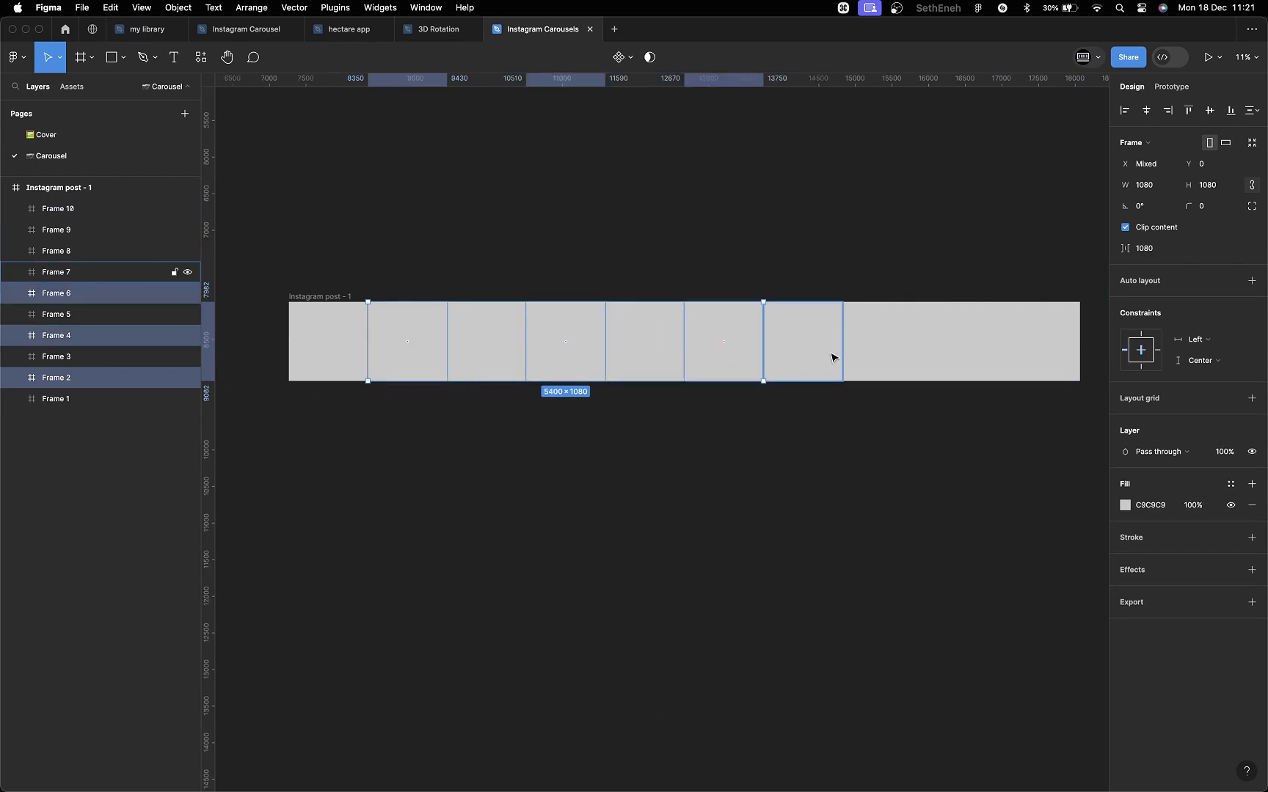
left_click(869, 355, "shift")
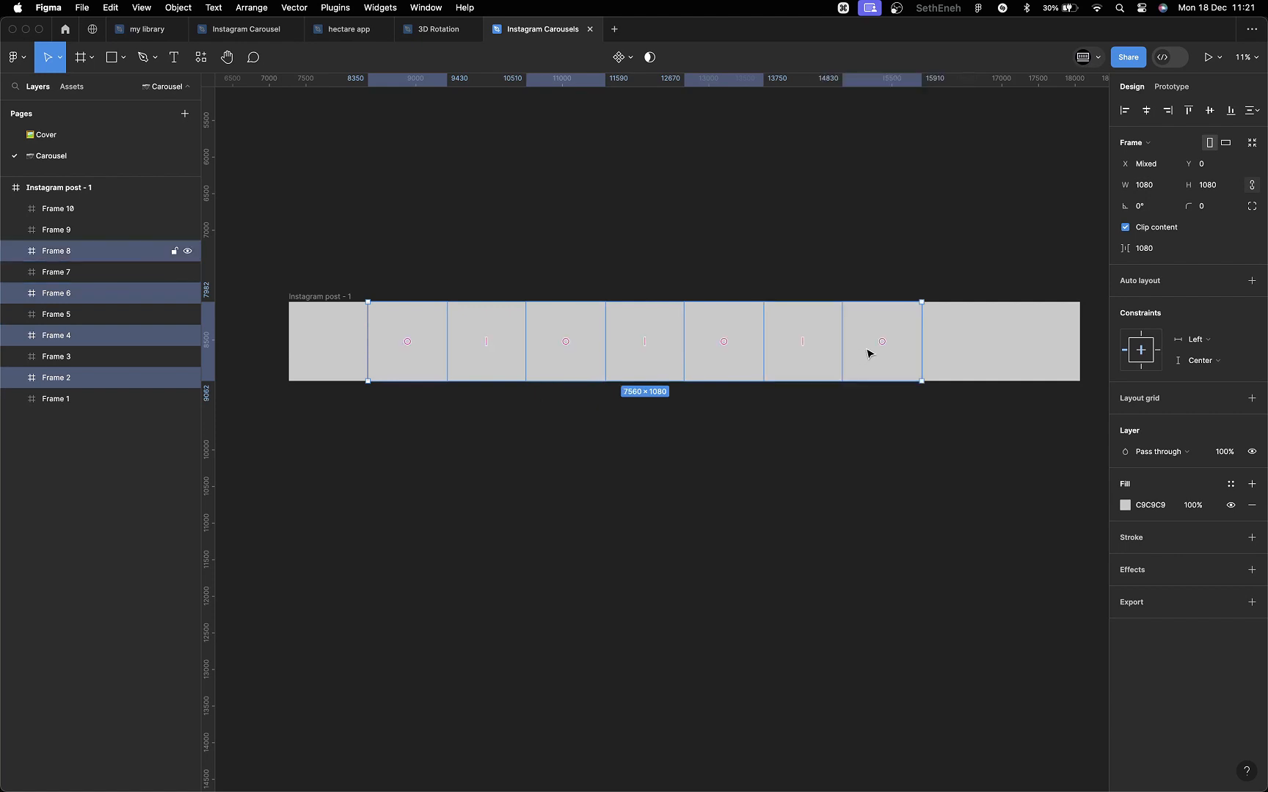
left_click(1031, 348, "shift")
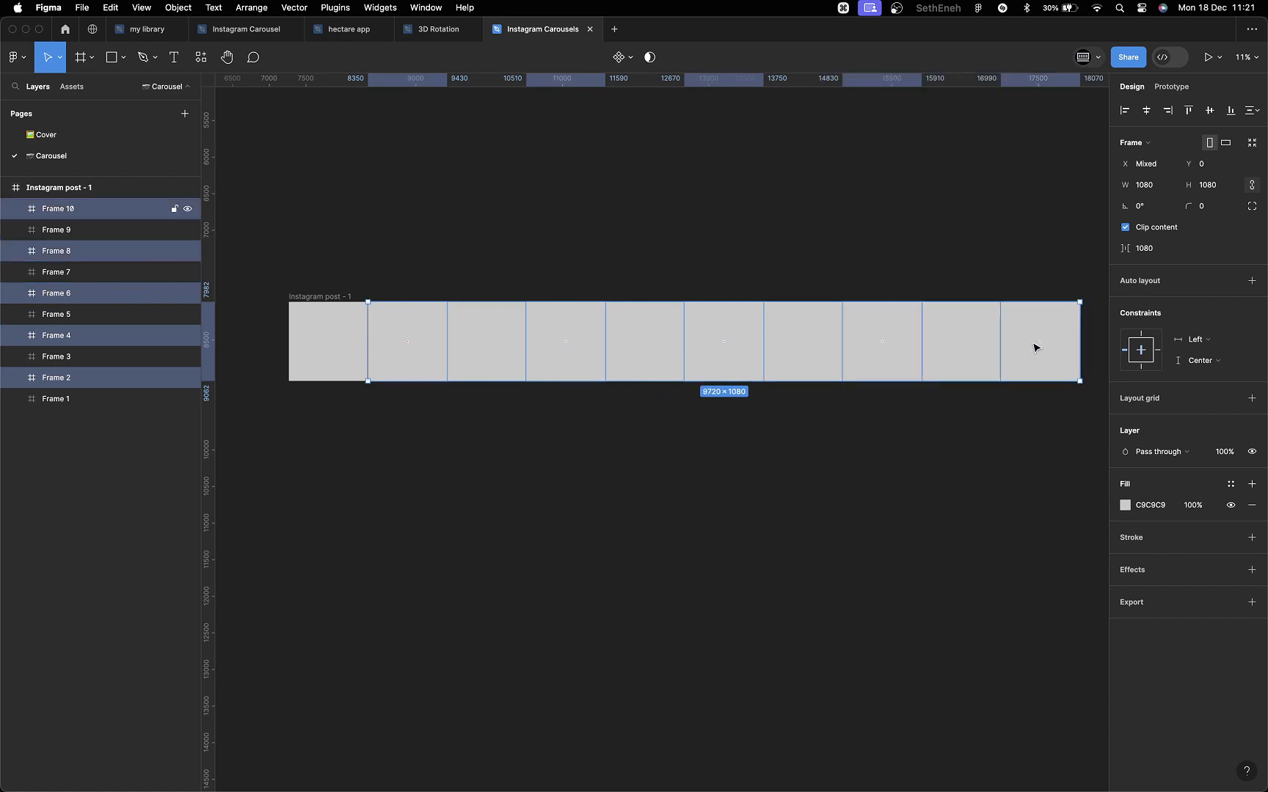
left_click(1191, 506)
type("30")
key("Return")
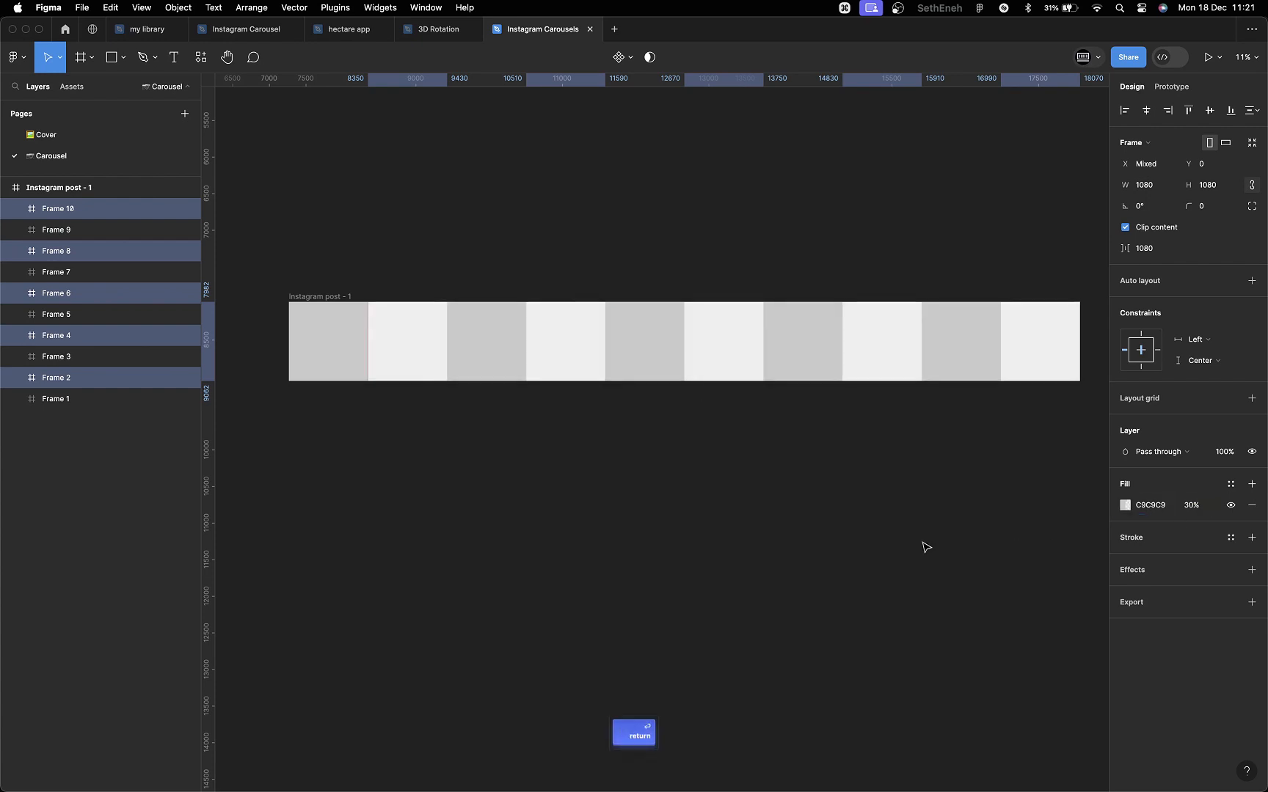
- Add vertical ruler guides to the Instagram post frame along the slide boundaries at 2160 and 3240
left_click(632, 494)
left_click(408, 362)
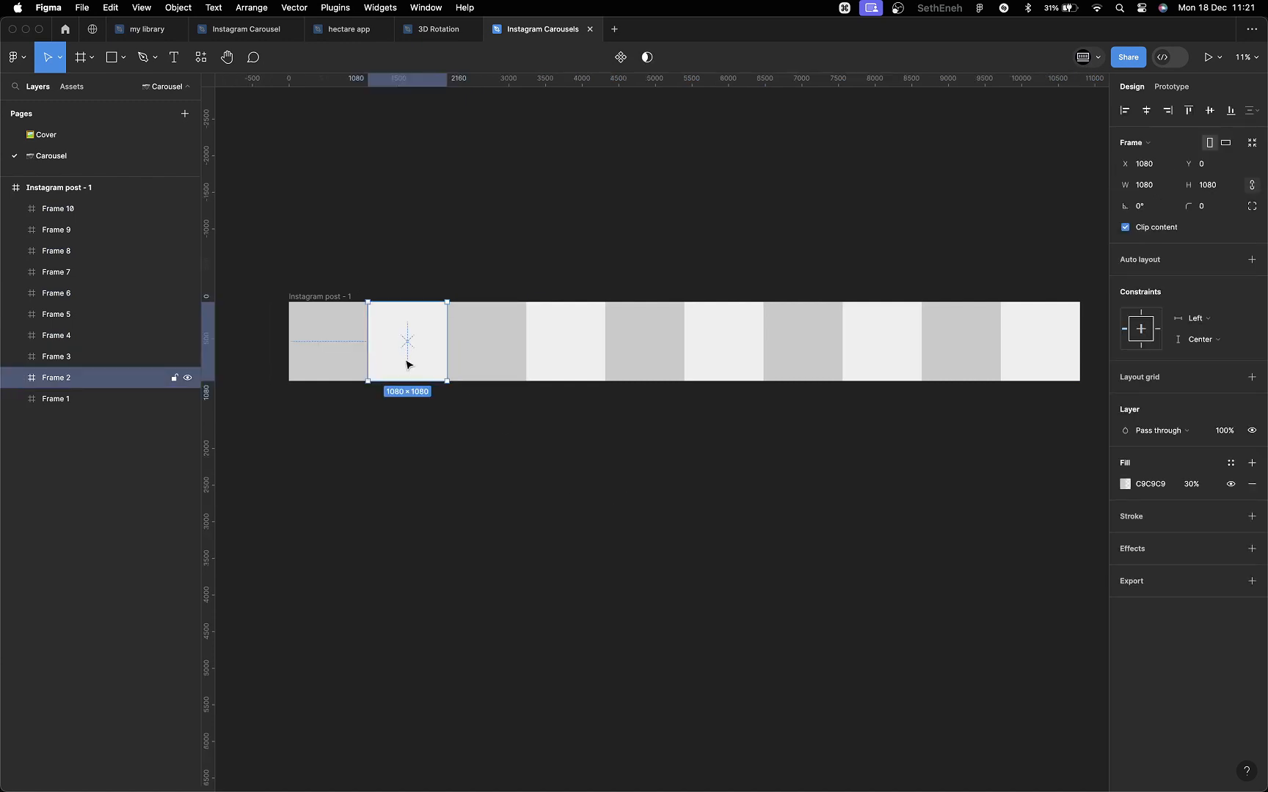
left_click_drag(208, 375, 445, 377)
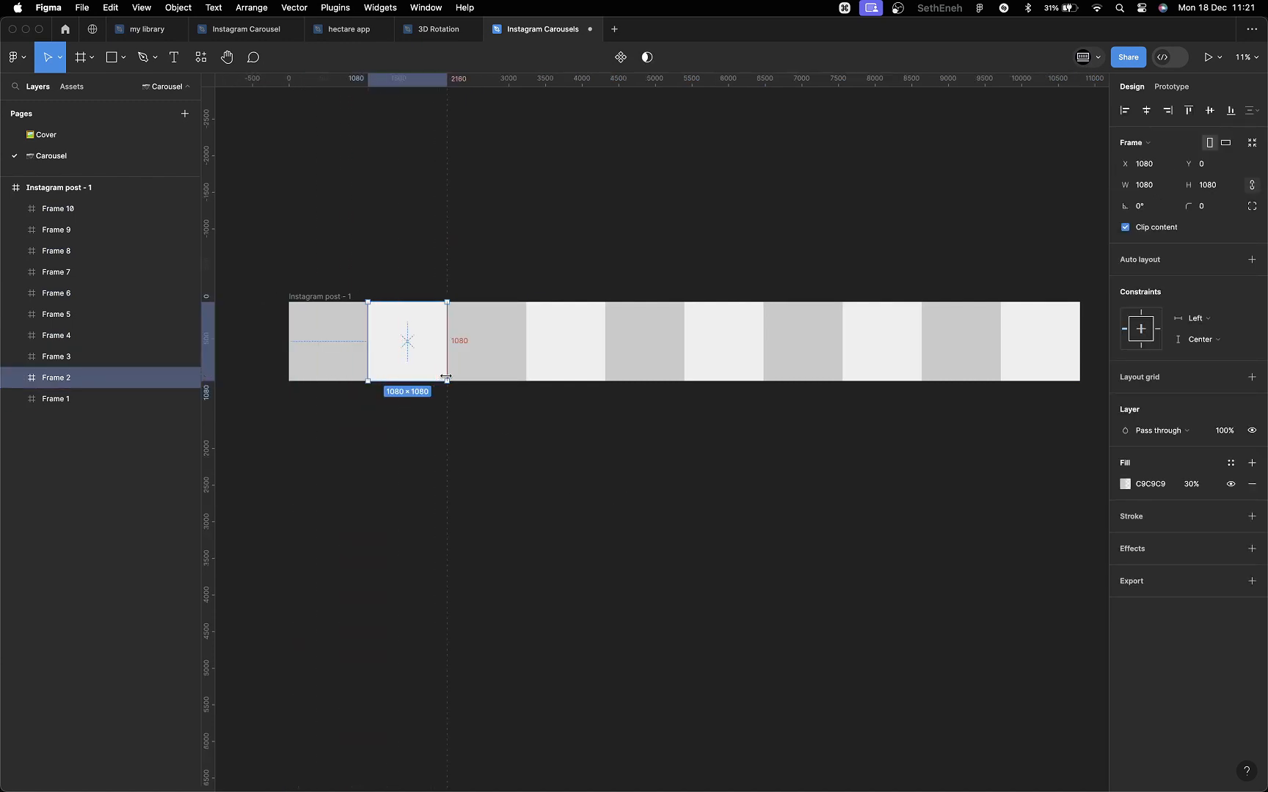
left_click(505, 359)
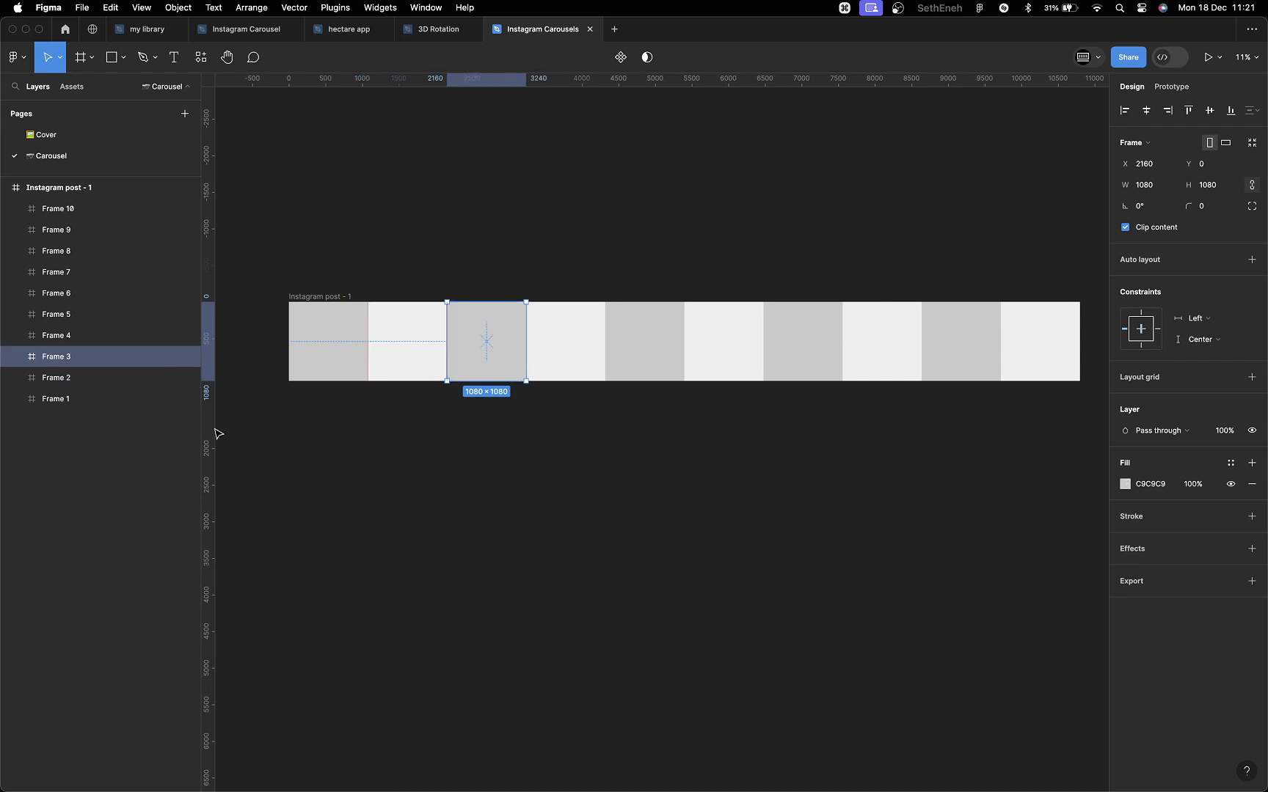
left_click_drag(217, 428, 526, 362)
- Add vertical ruler guides at the next three slide boundaries, 4320, 5400 and 6480, using Frames 4, 5 and 6 as reference
left_click(580, 362)
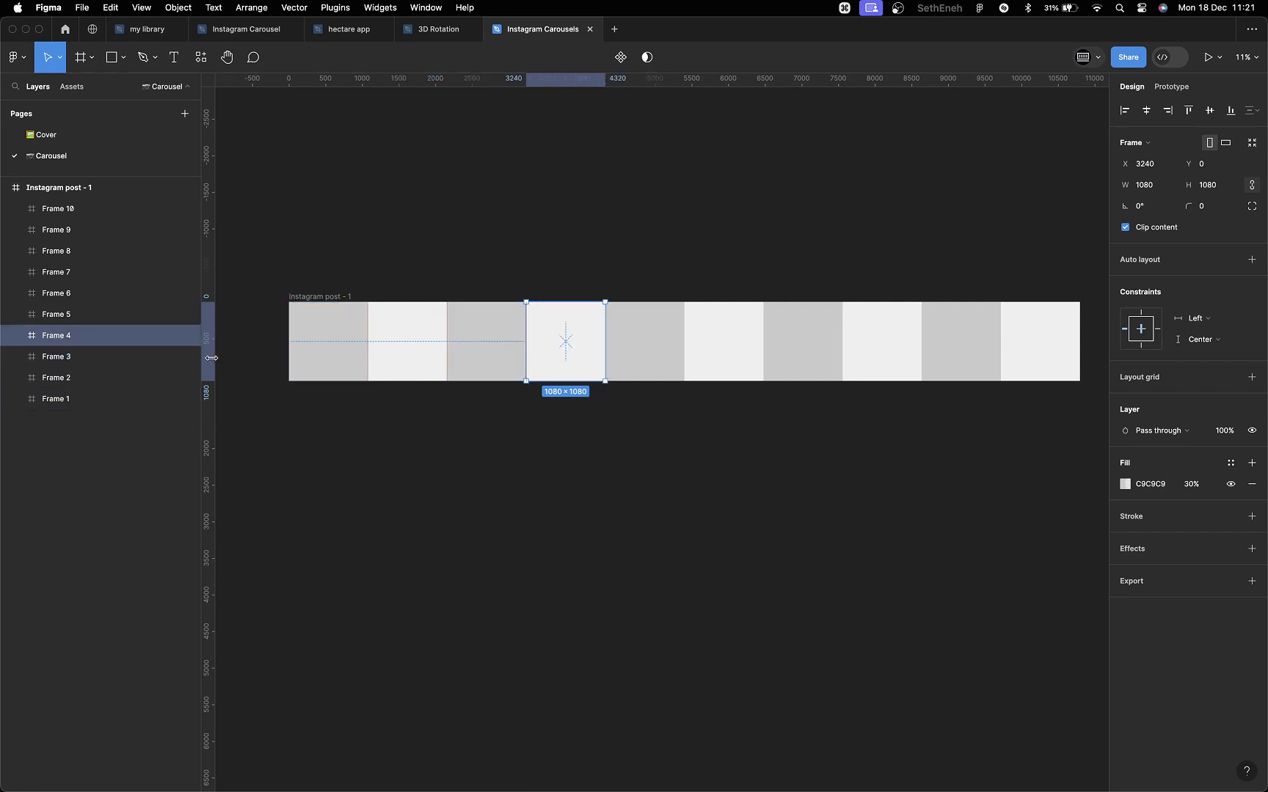
left_click_drag(211, 357, 606, 337)
left_click(649, 338)
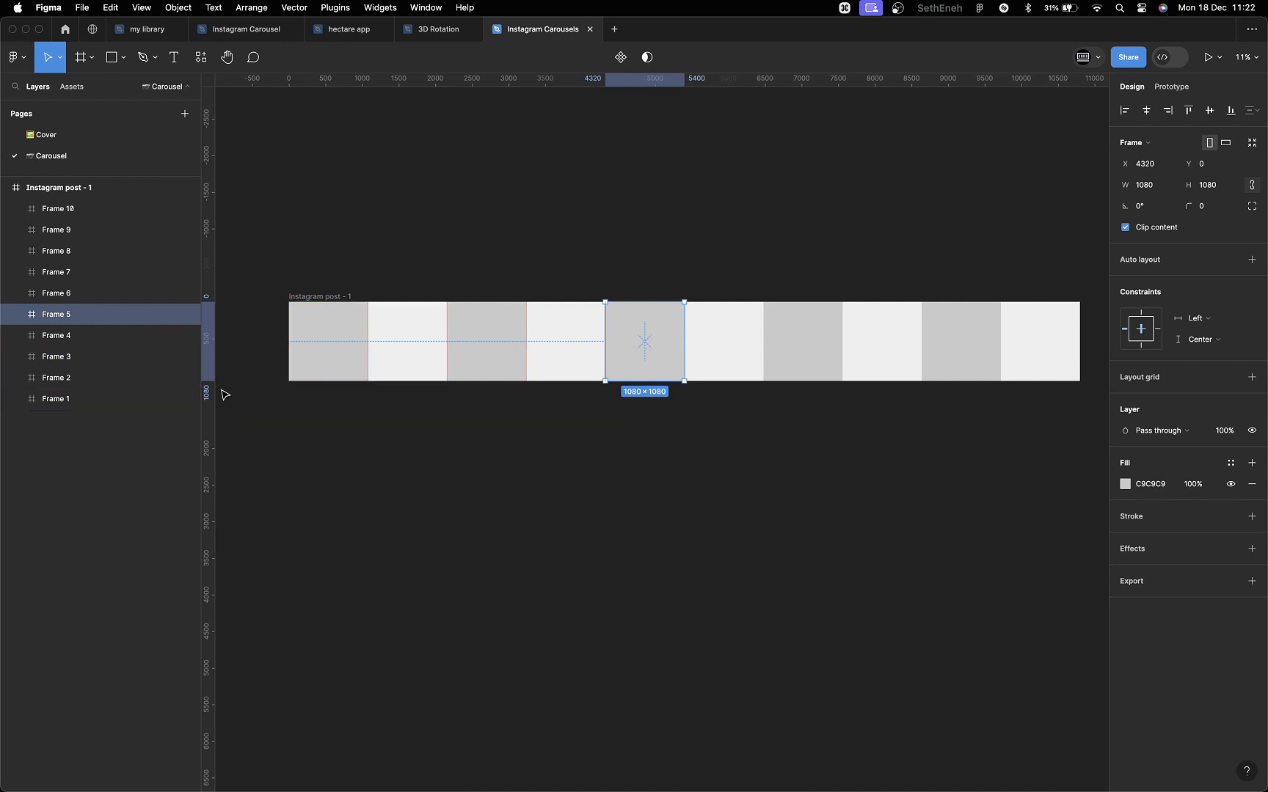
left_click_drag(207, 381, 684, 341)
left_click(725, 353)
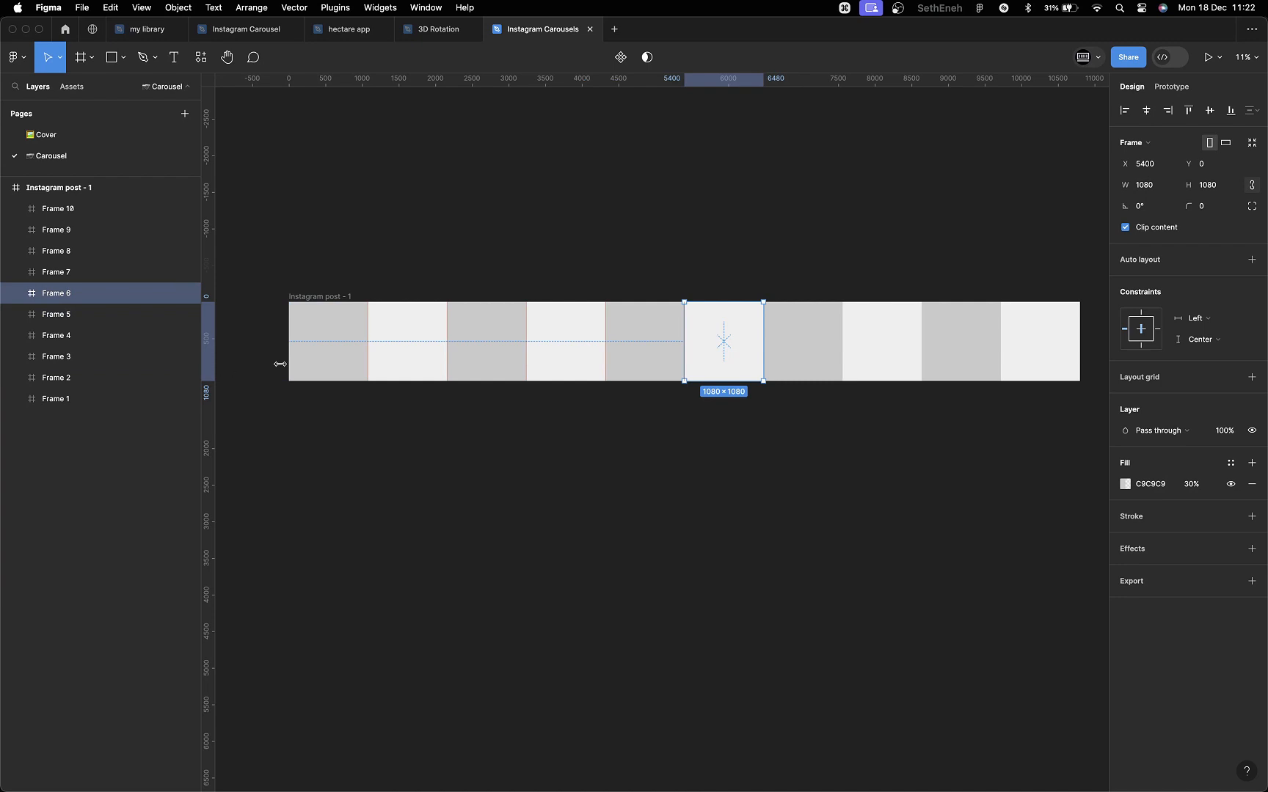
left_click_drag(280, 364, 760, 349)
- Add the last vertical ruler guides at 7560, 8640 and 9720, using Frames 7, 8 and 9 as reference
left_click(809, 338)
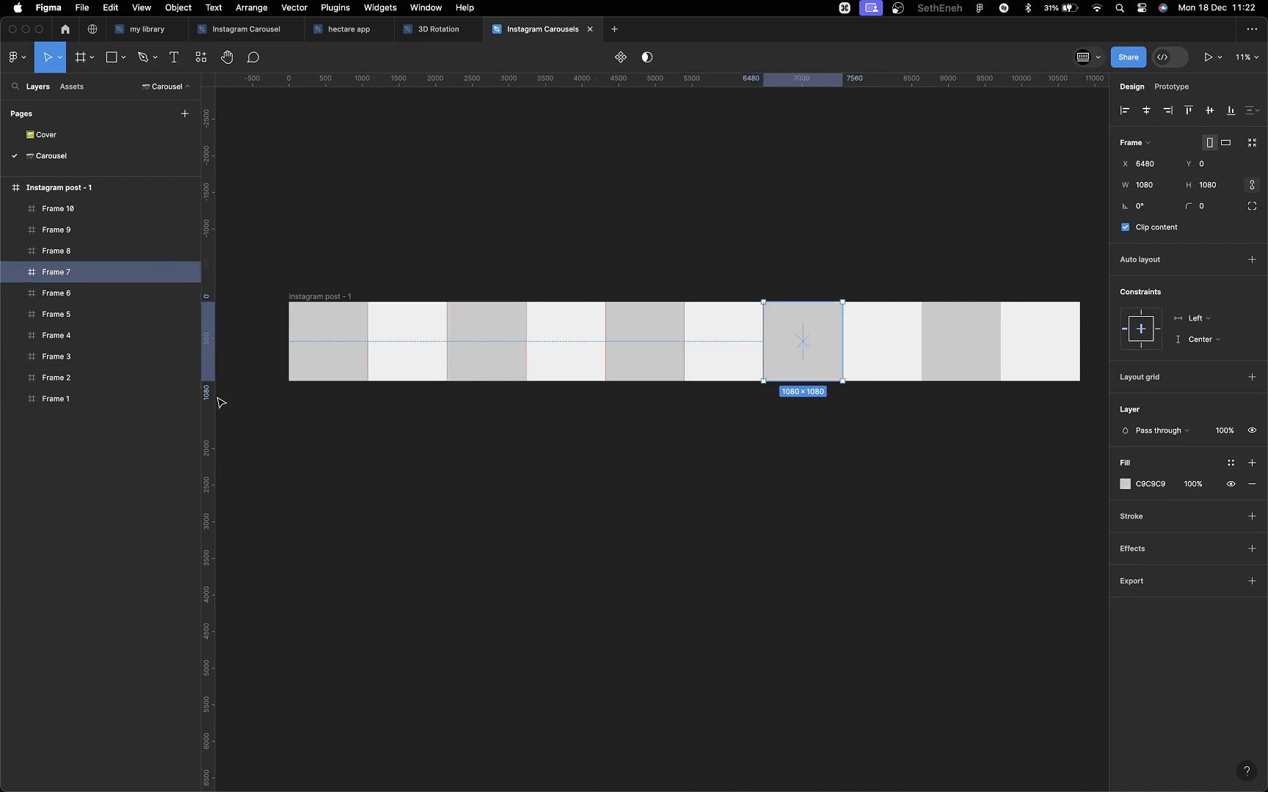
left_click_drag(211, 396, 842, 337)
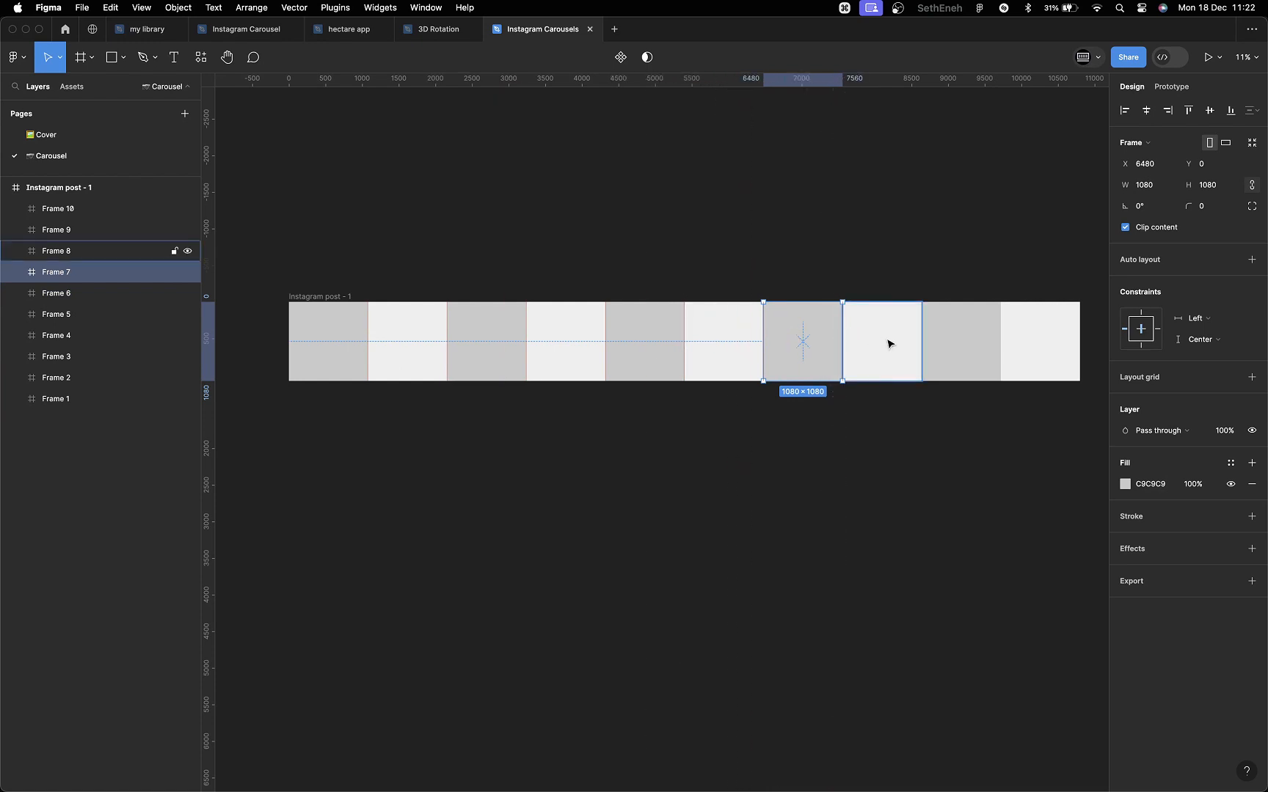
left_click(858, 356)
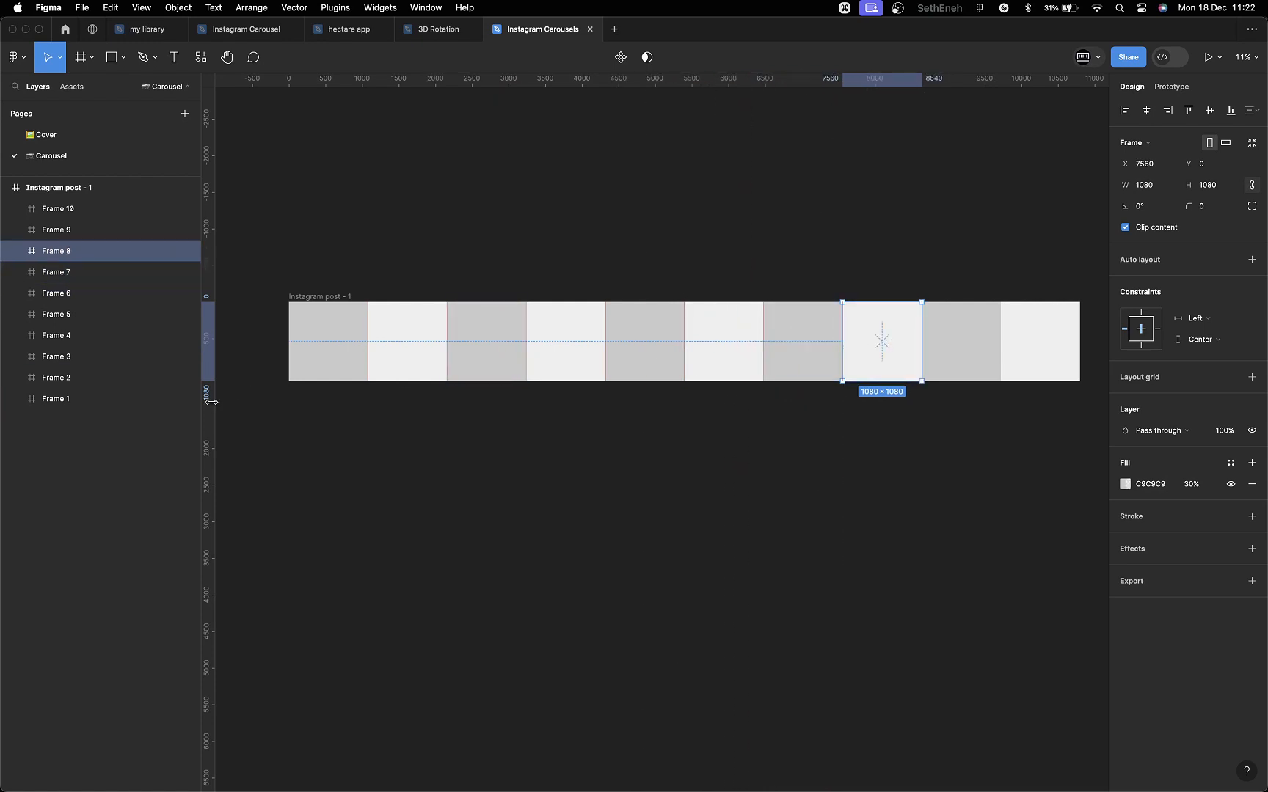
left_click_drag(211, 403, 921, 330)
left_click(983, 343)
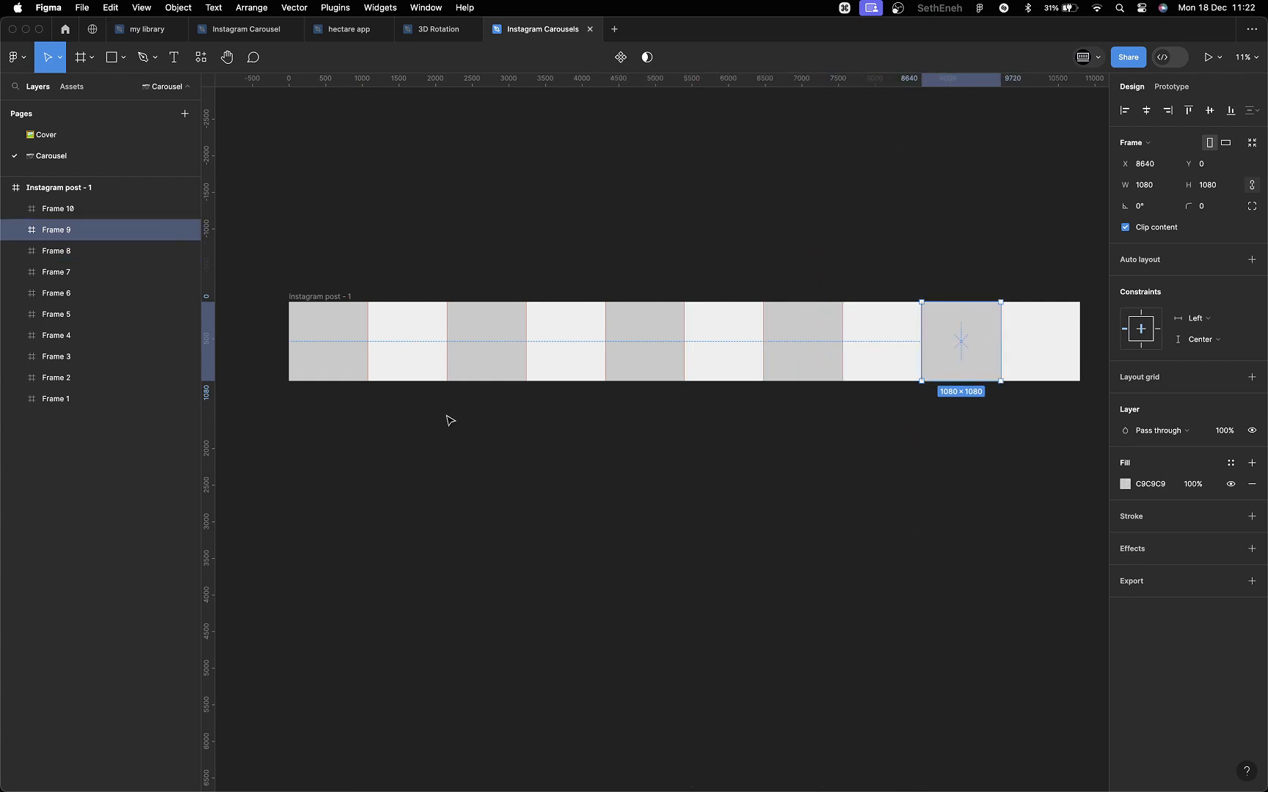
left_click_drag(210, 445, 1001, 339)
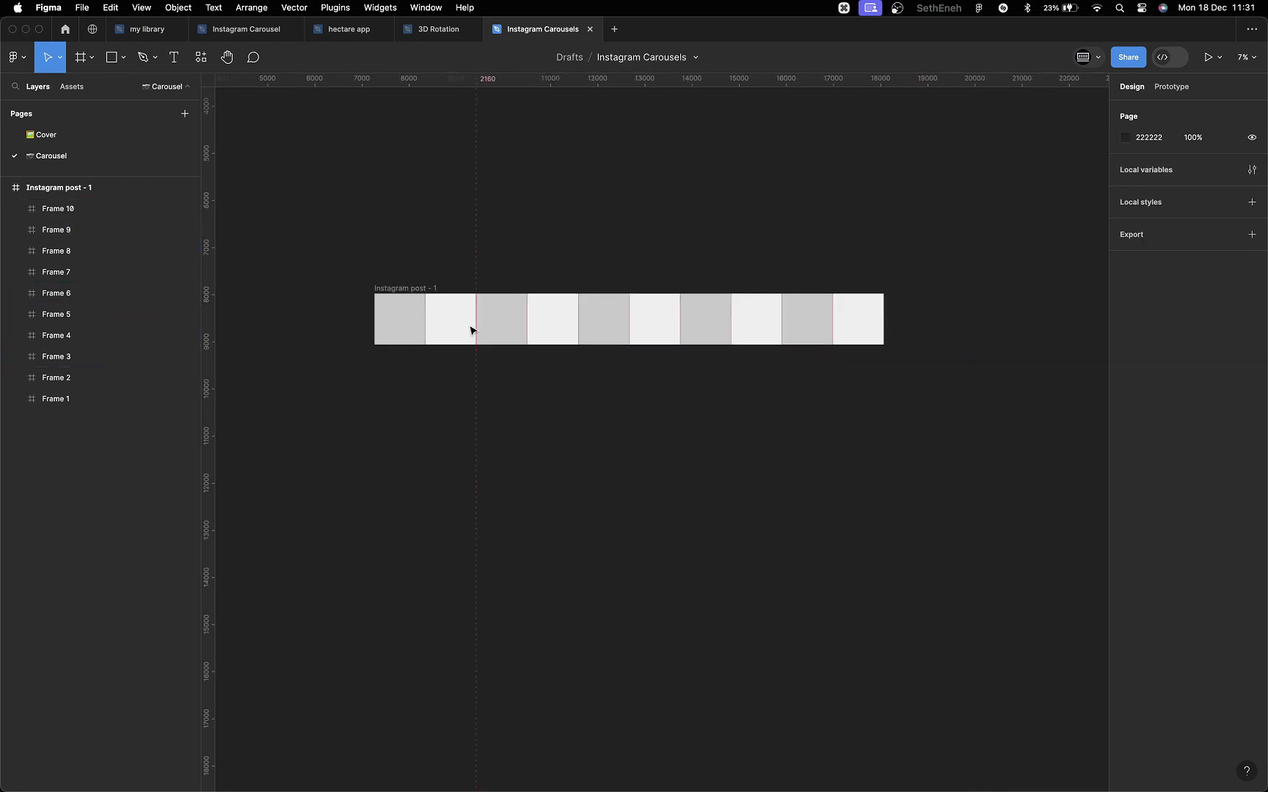
- Delete Frames 1 to 10 from the Instagram post frame, keeping only the parent frame and its guides
left_click(82, 215)
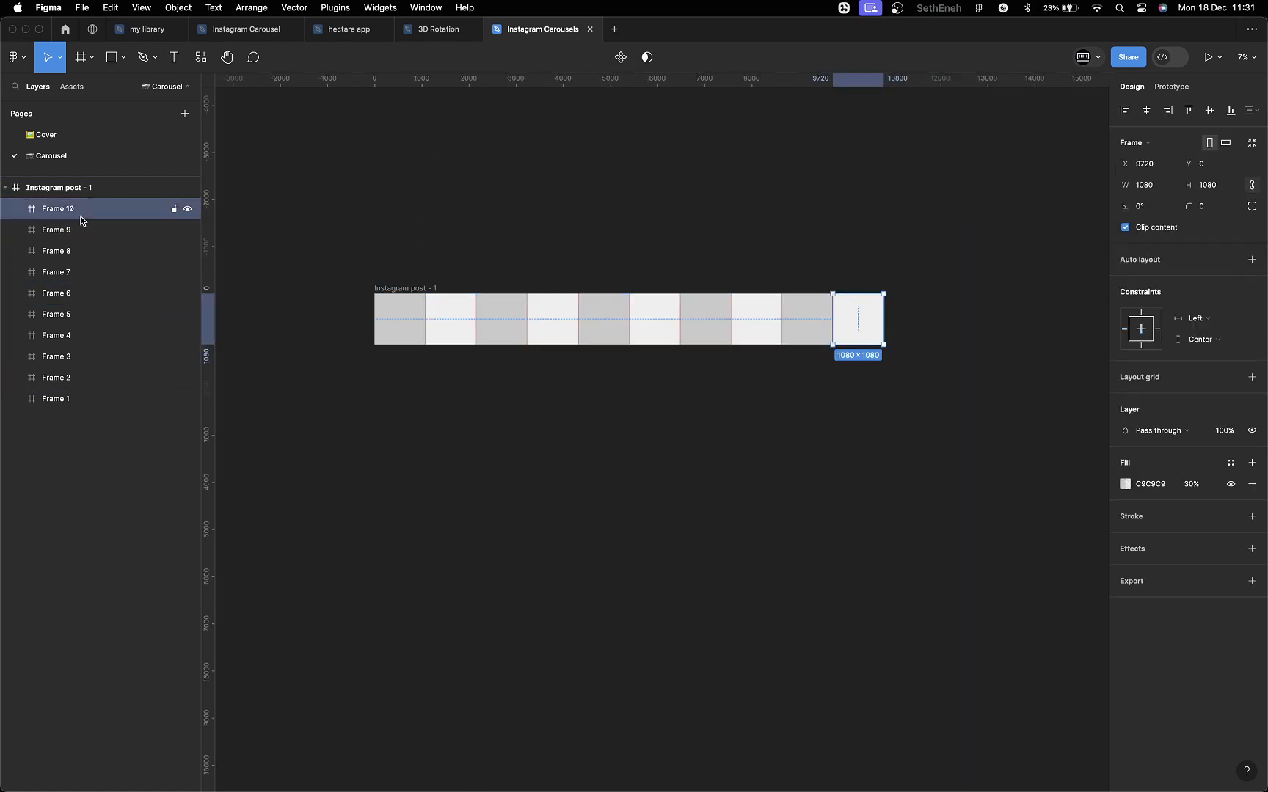
left_click(68, 403, "shift")
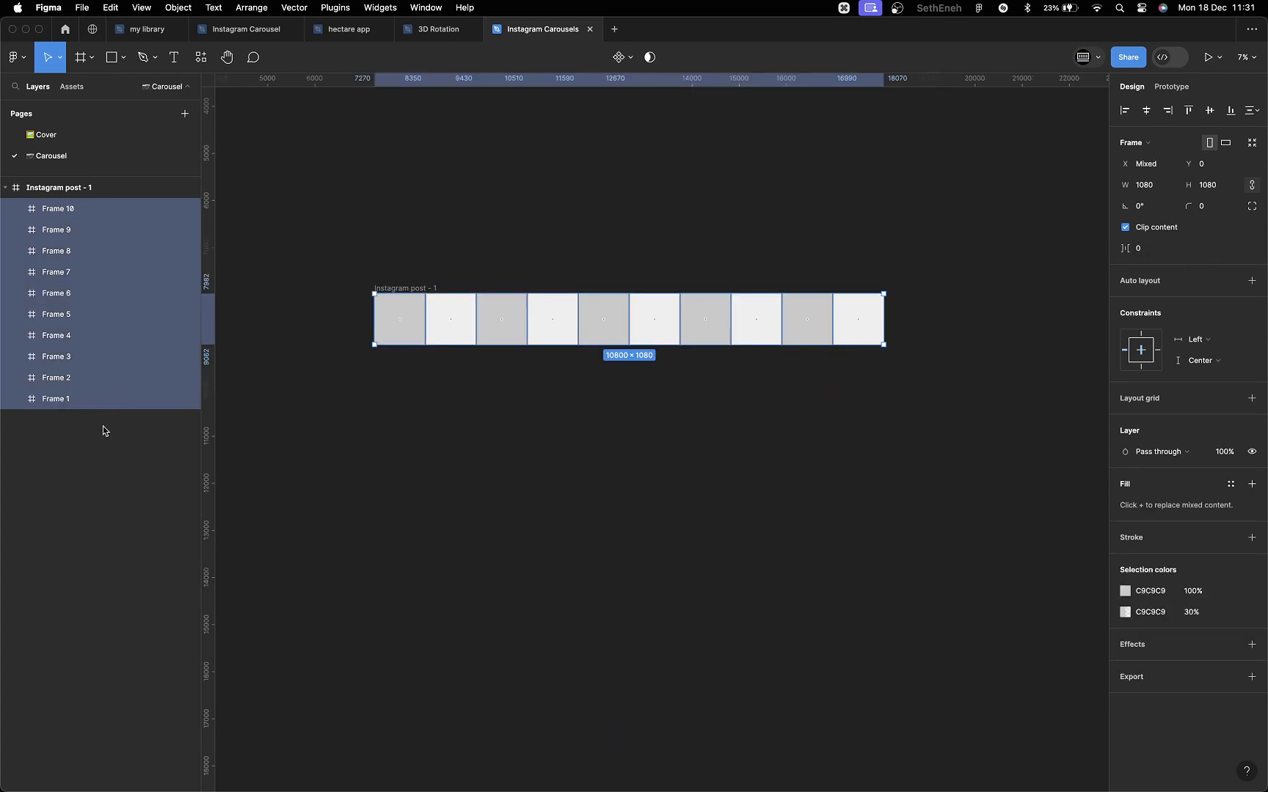
key("Delete")
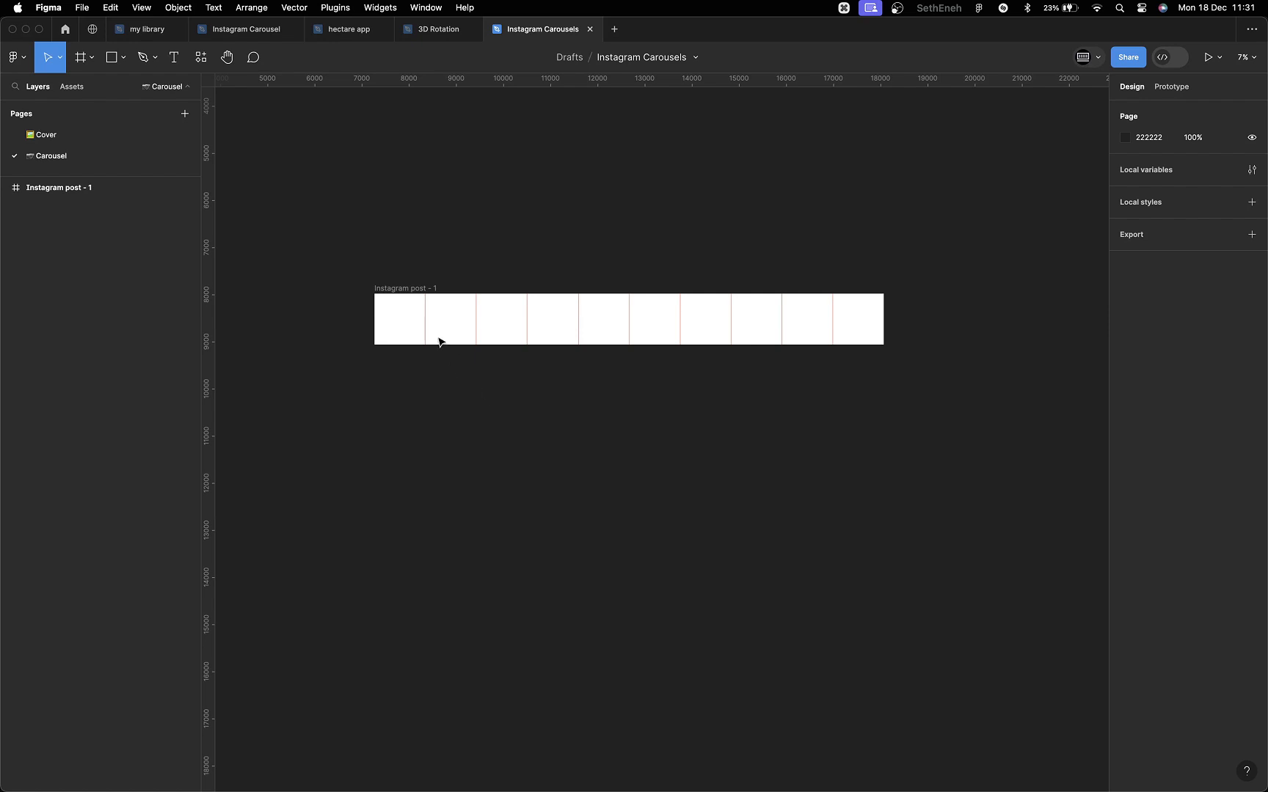
- Turn the Instagram post - 1 frame into a component and rename it Instagram carousel
left_click(415, 292)
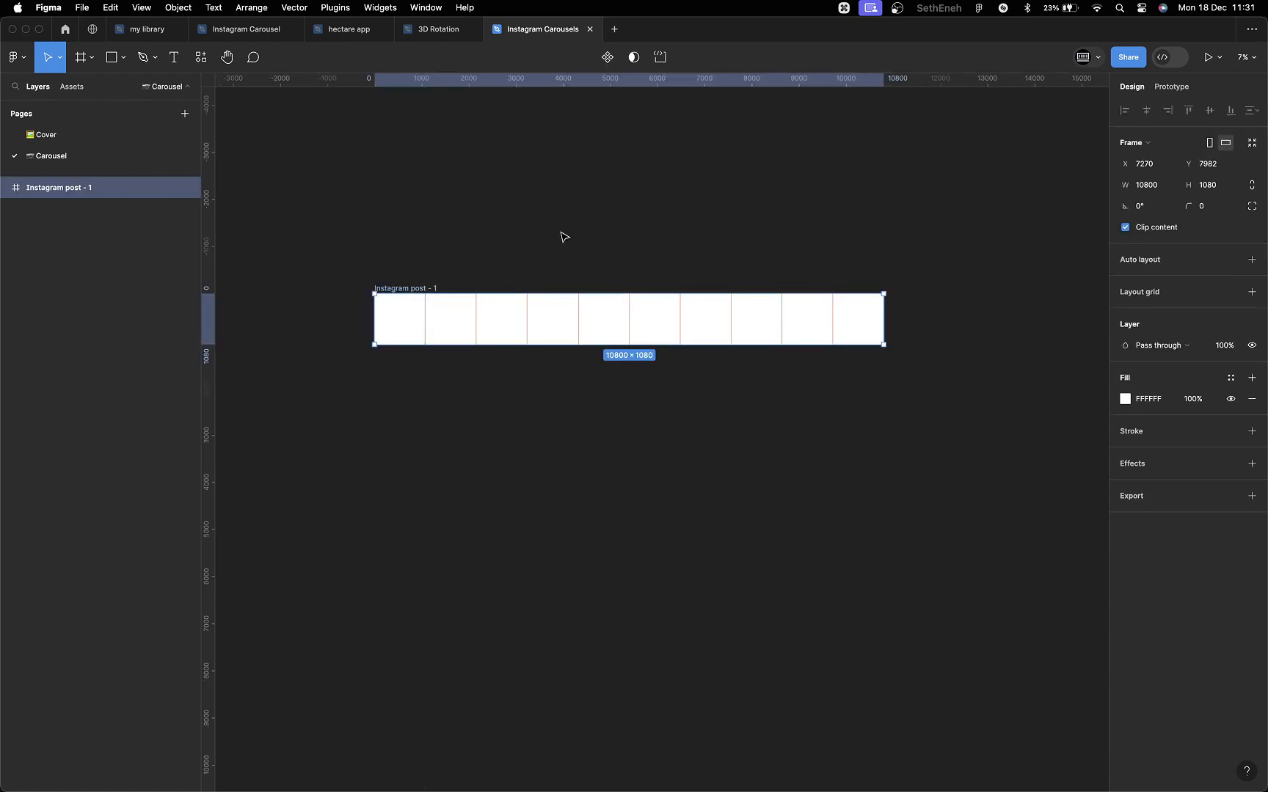
left_click(608, 63)
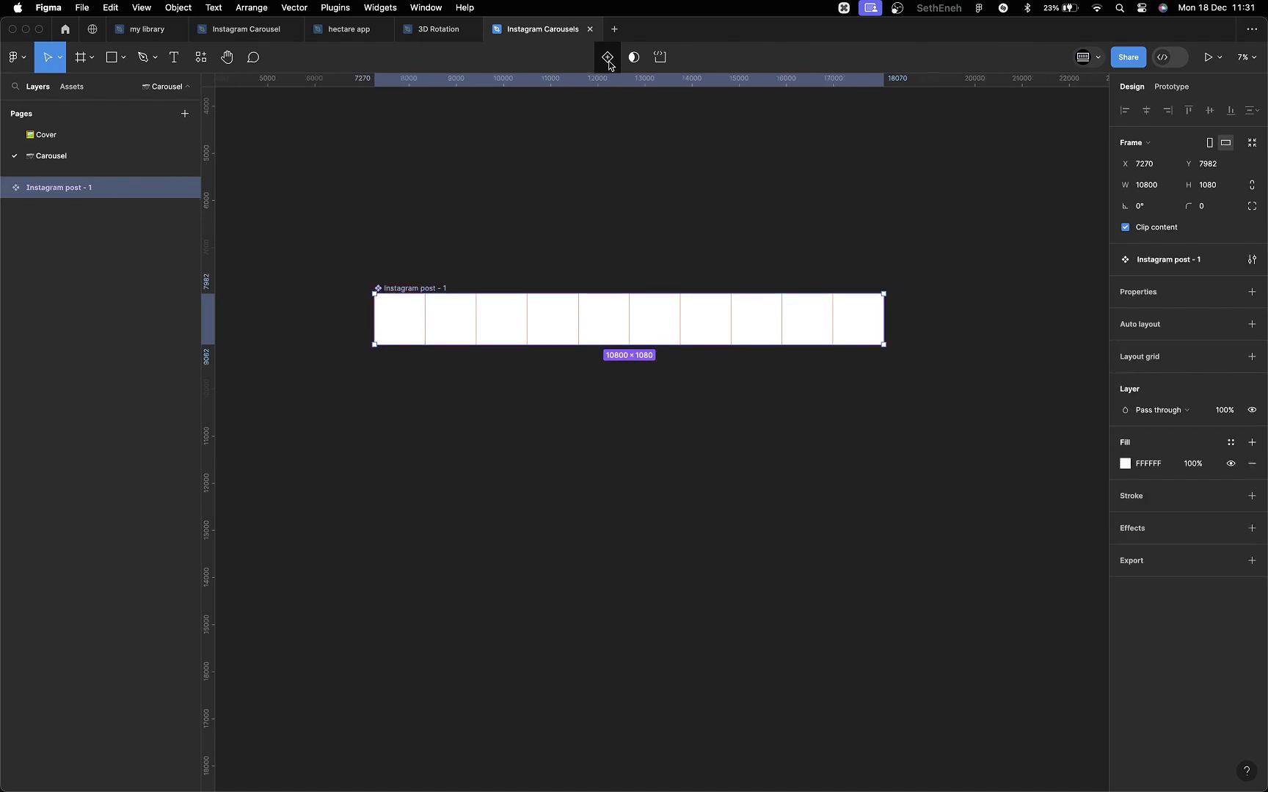
double_click(90, 189)
left_click_drag(110, 190, 66, 190)
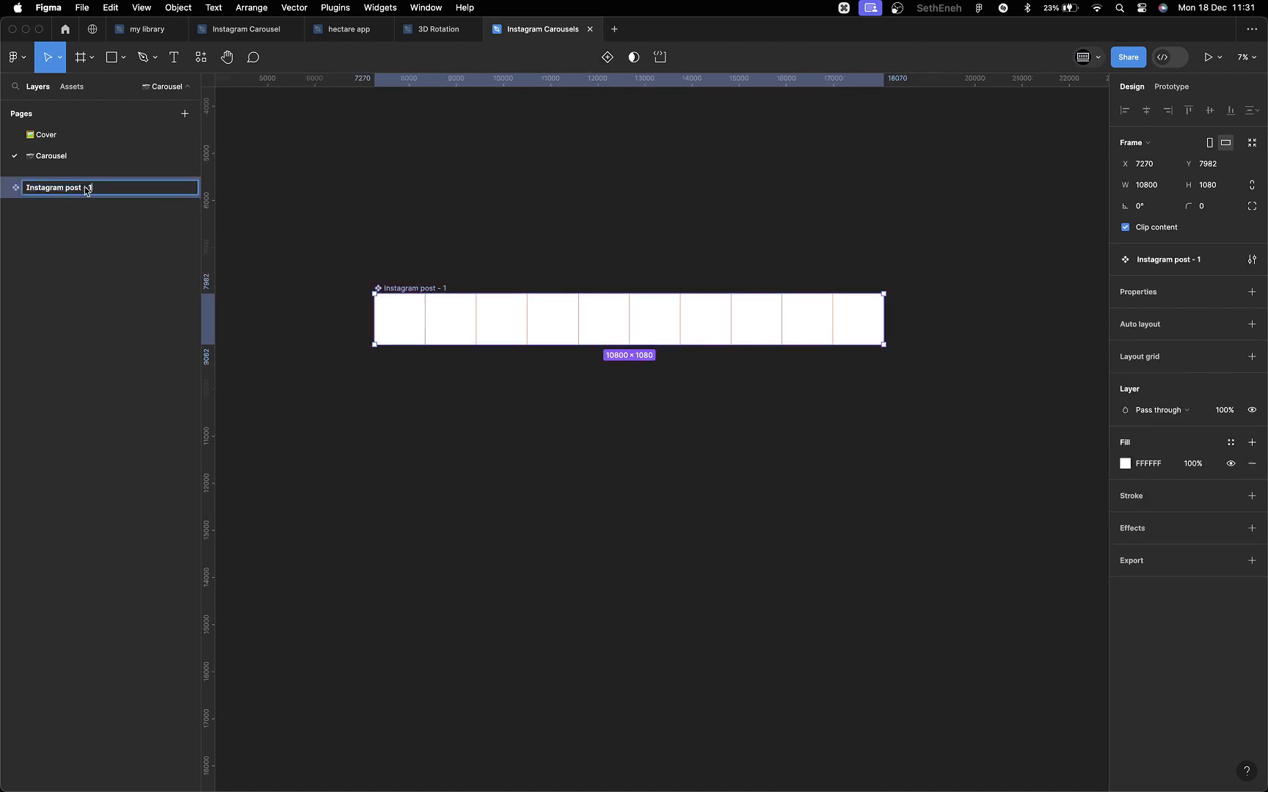
type("carousel")
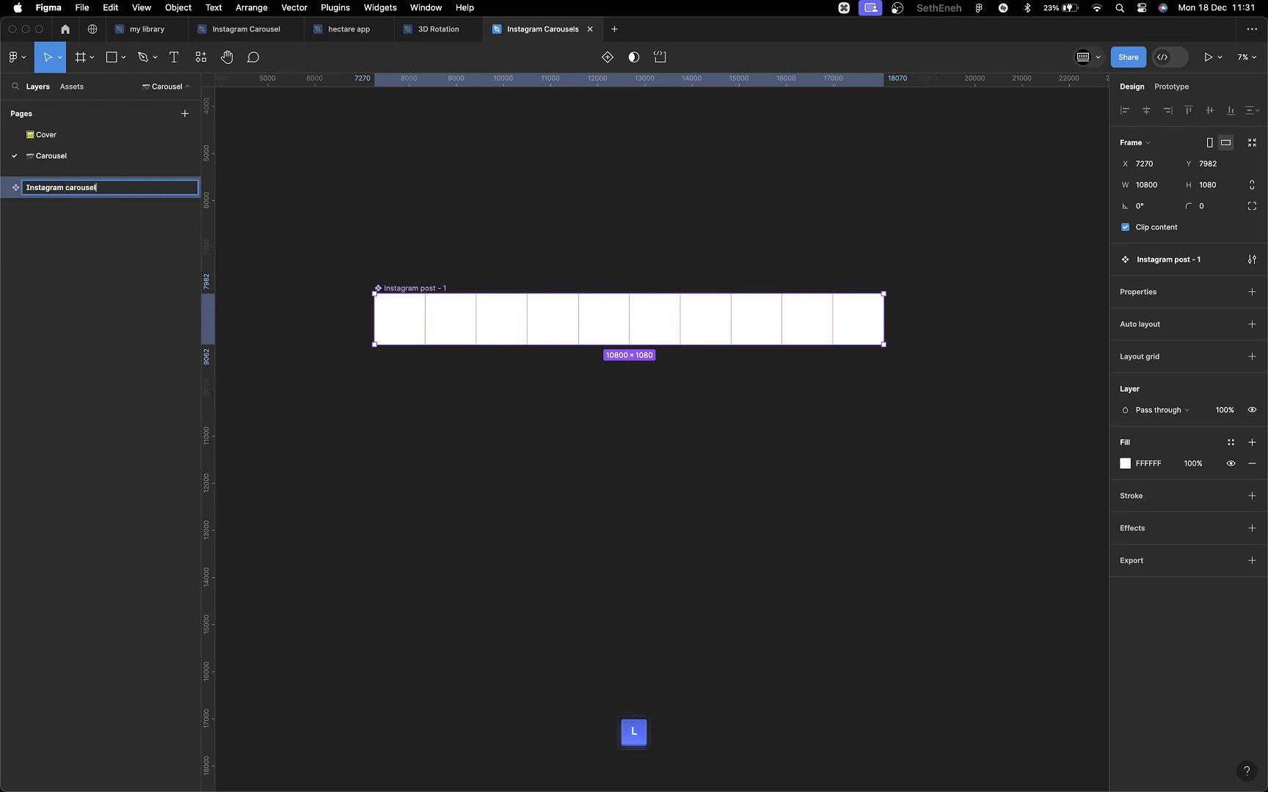
key("Return")
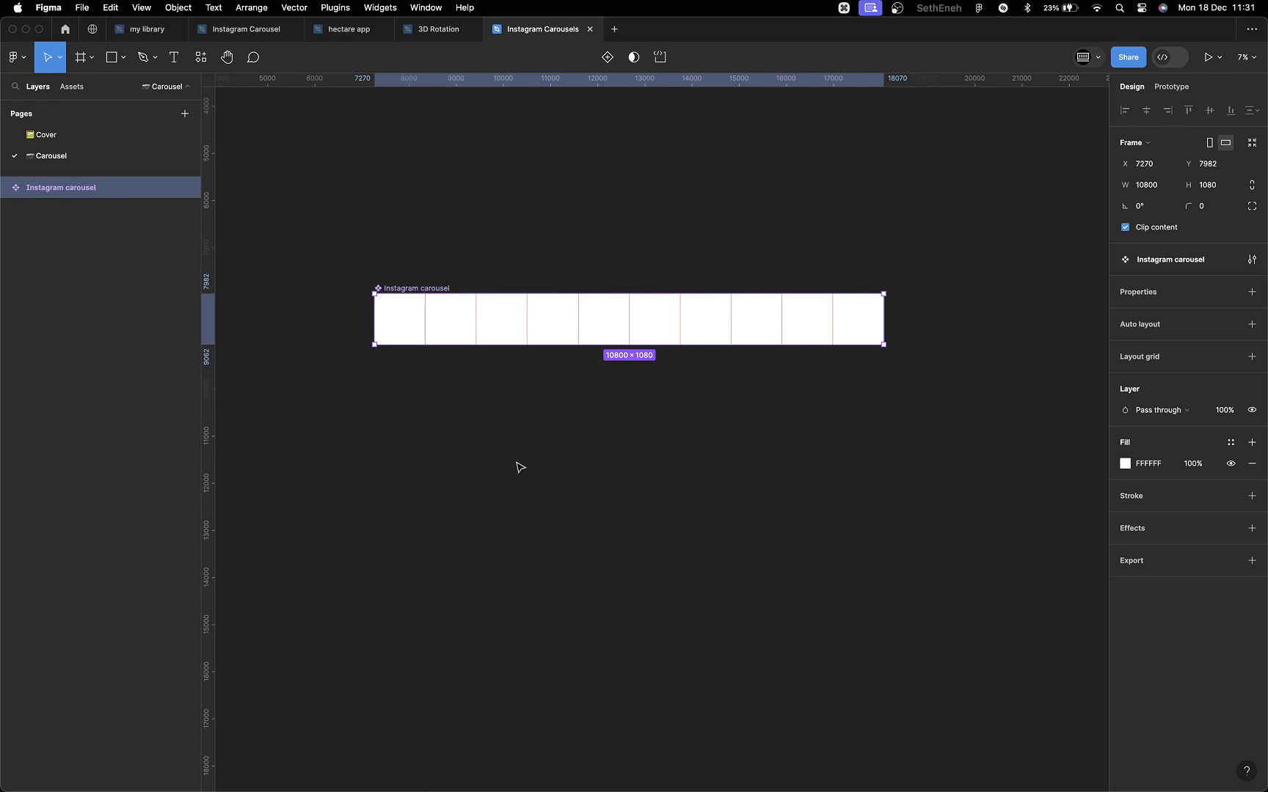
left_click(557, 447)
left_click(410, 327)
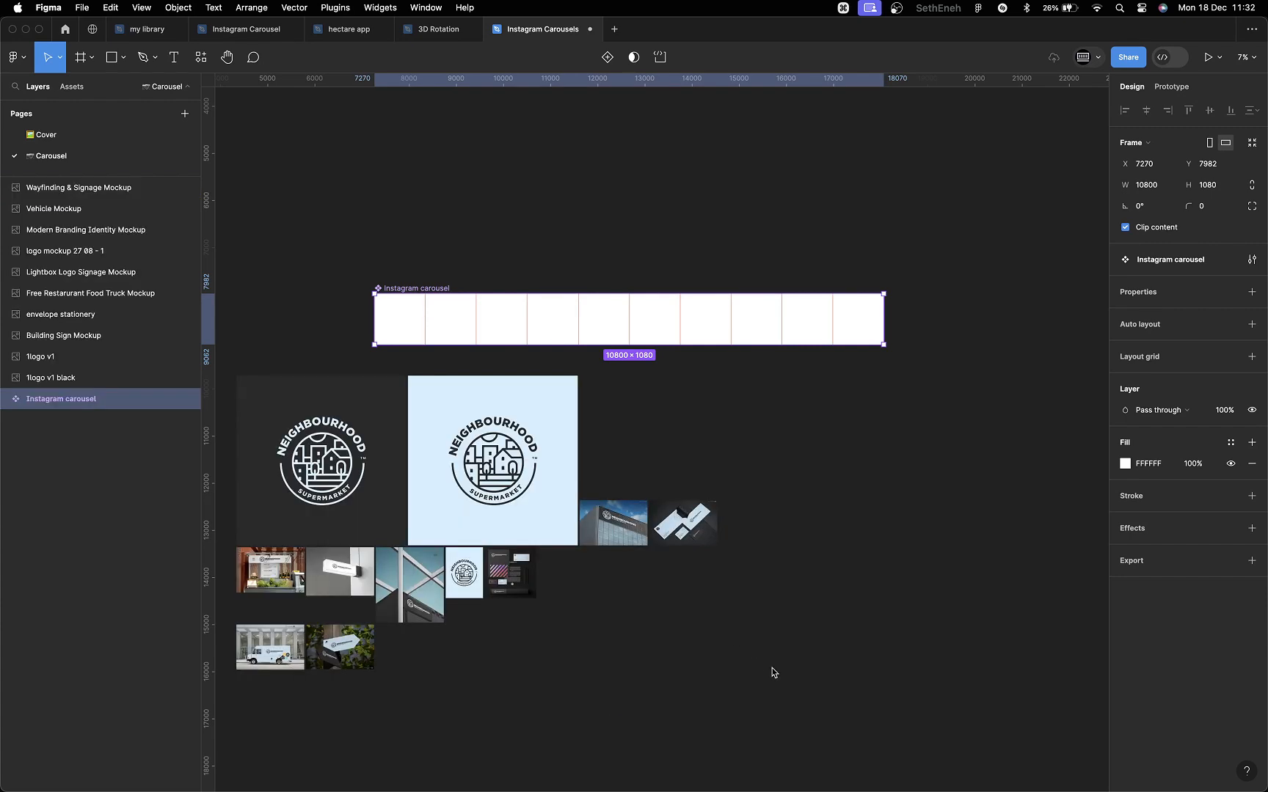
- Set the height of all ten logo and mockup images below the carousel to 1080, keeping their proportions
scroll(775, 678, "left", 2)
scroll(775, 677, "down", 1)
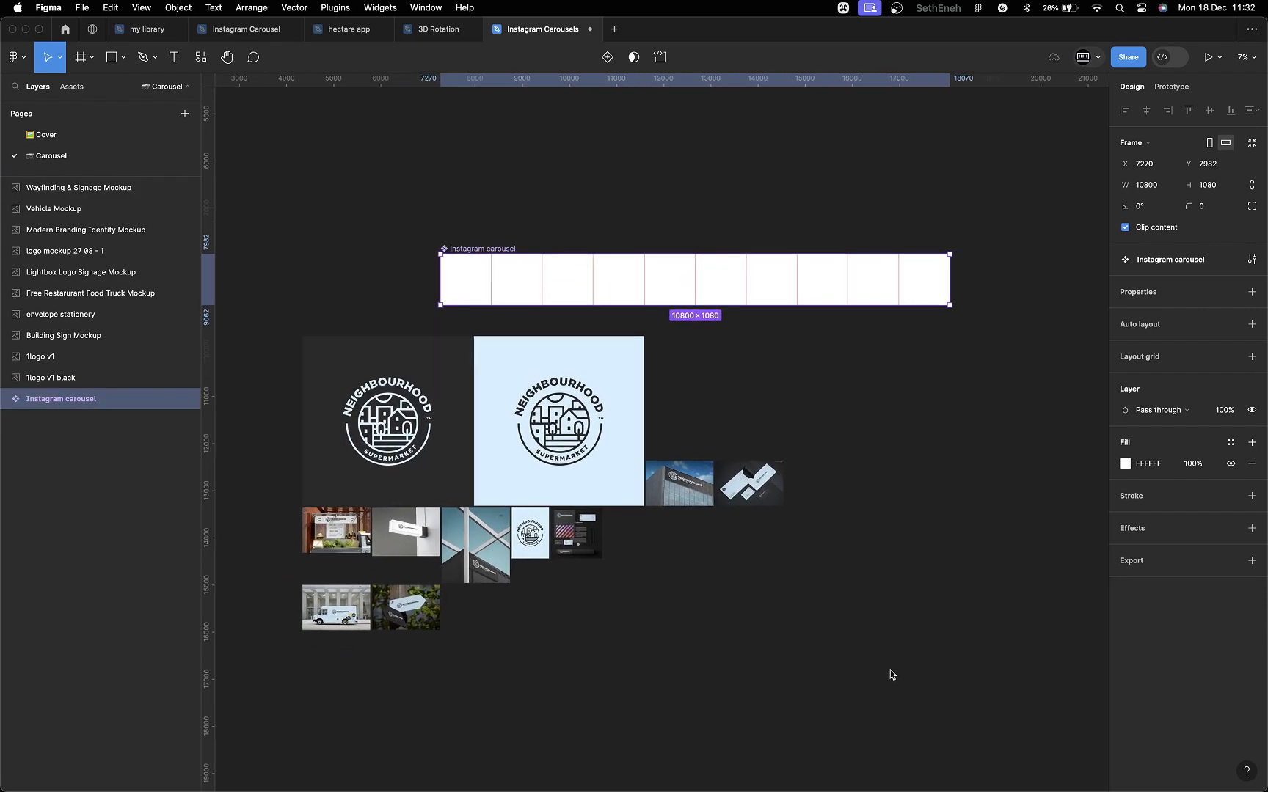
left_click_drag(890, 670, 260, 321)
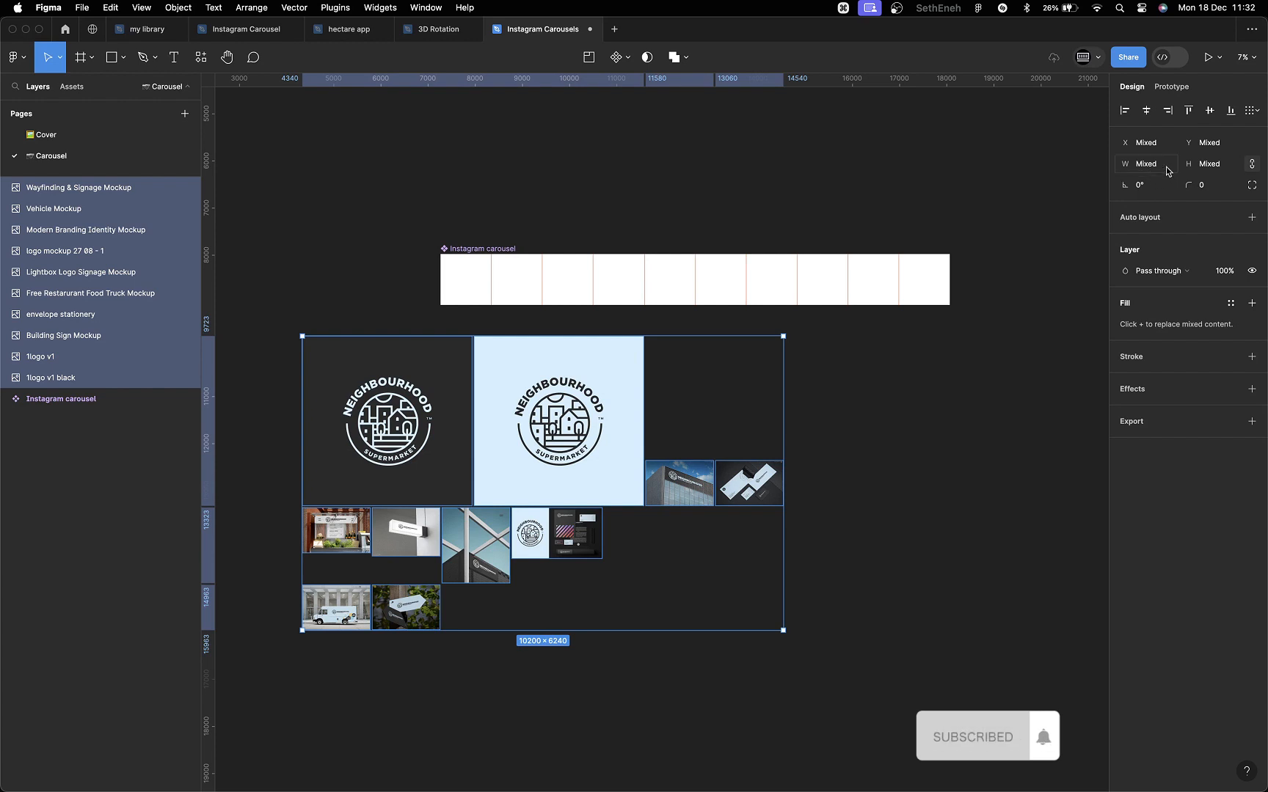
left_click(1206, 166)
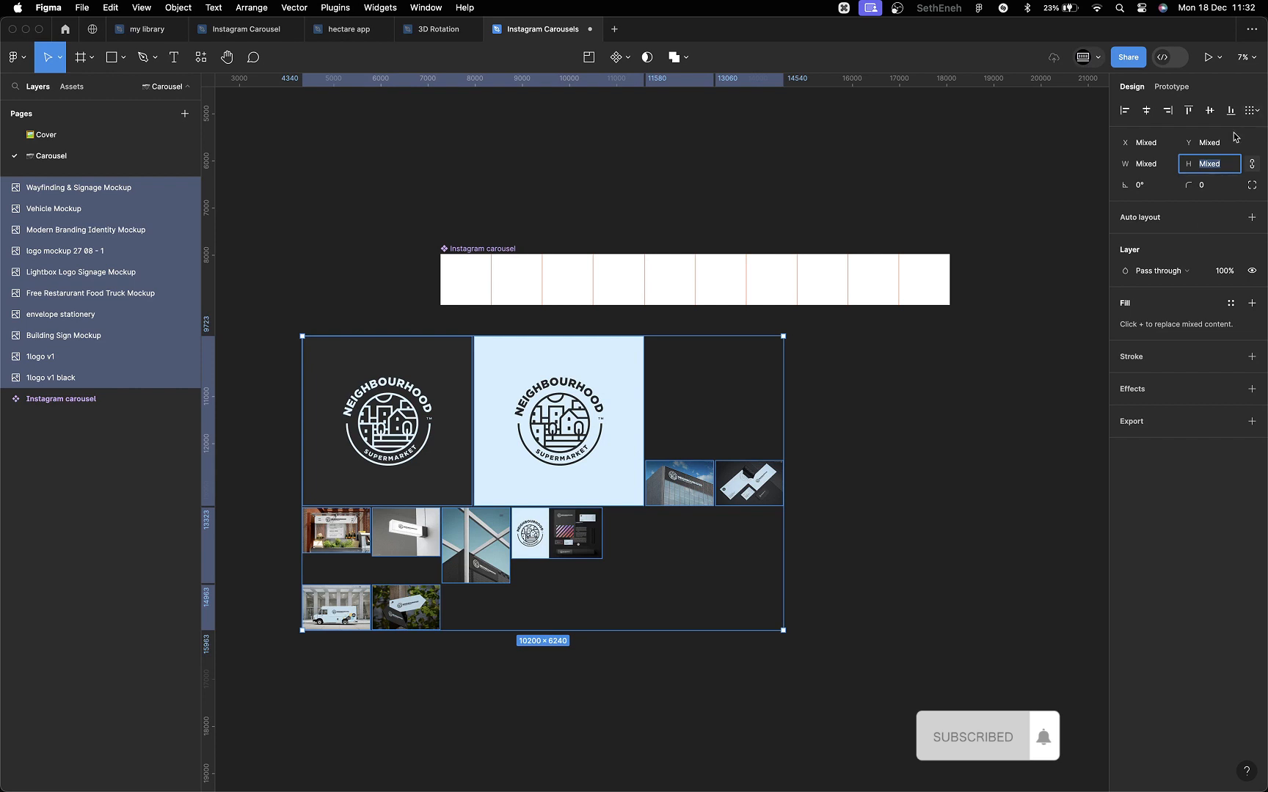
type("1")
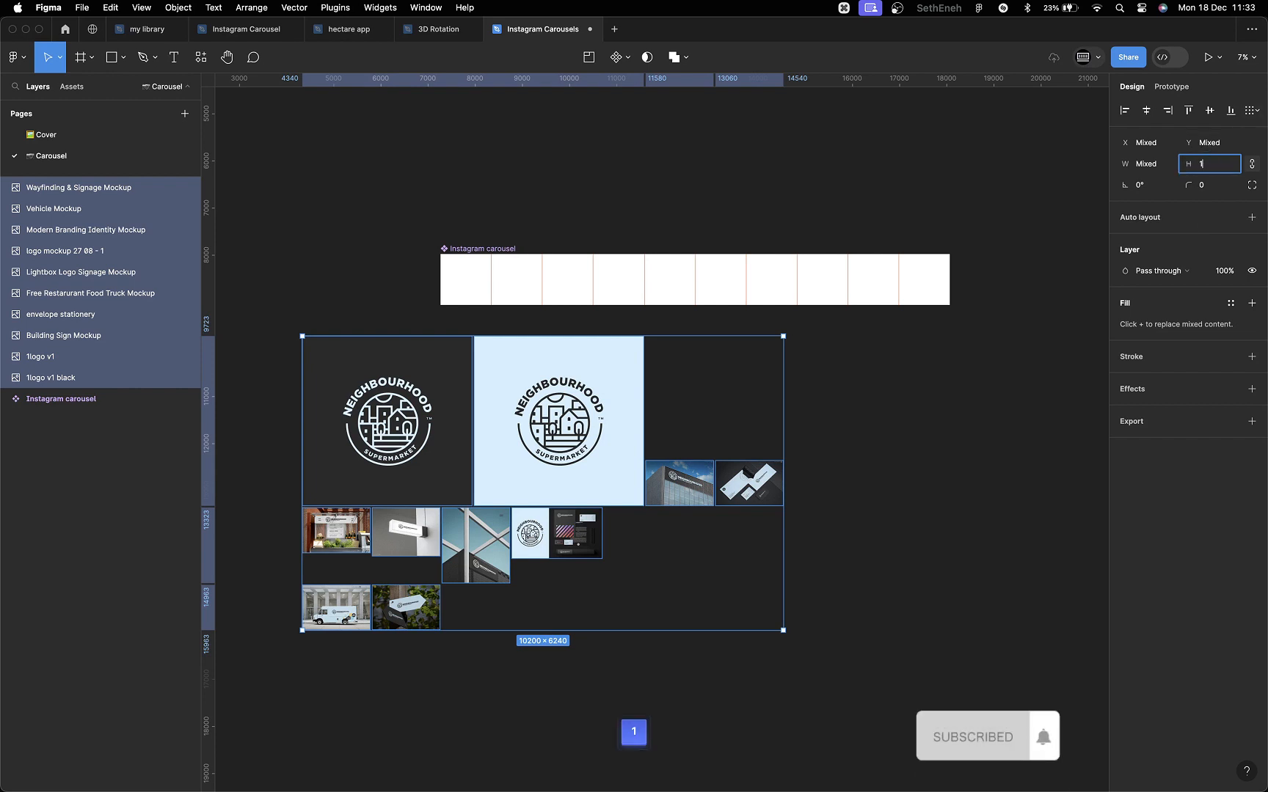
type("080")
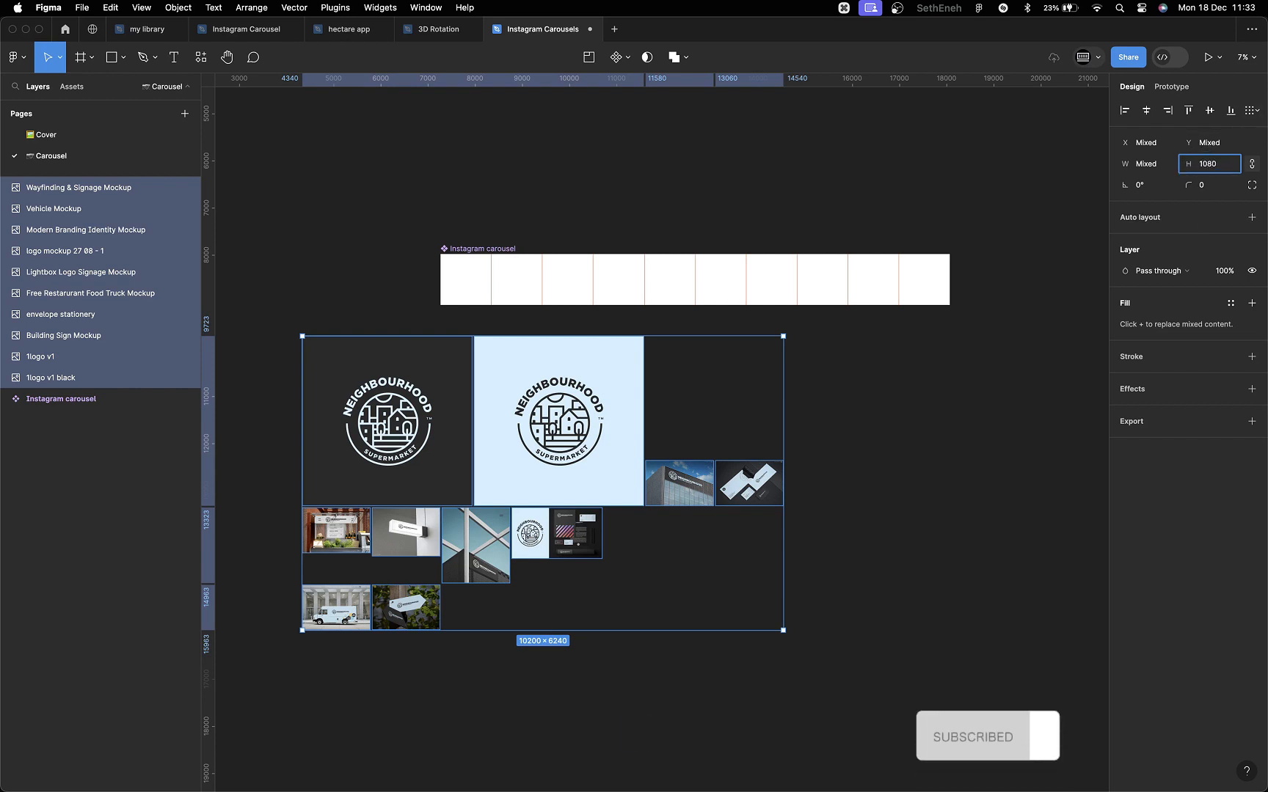
key("Return")
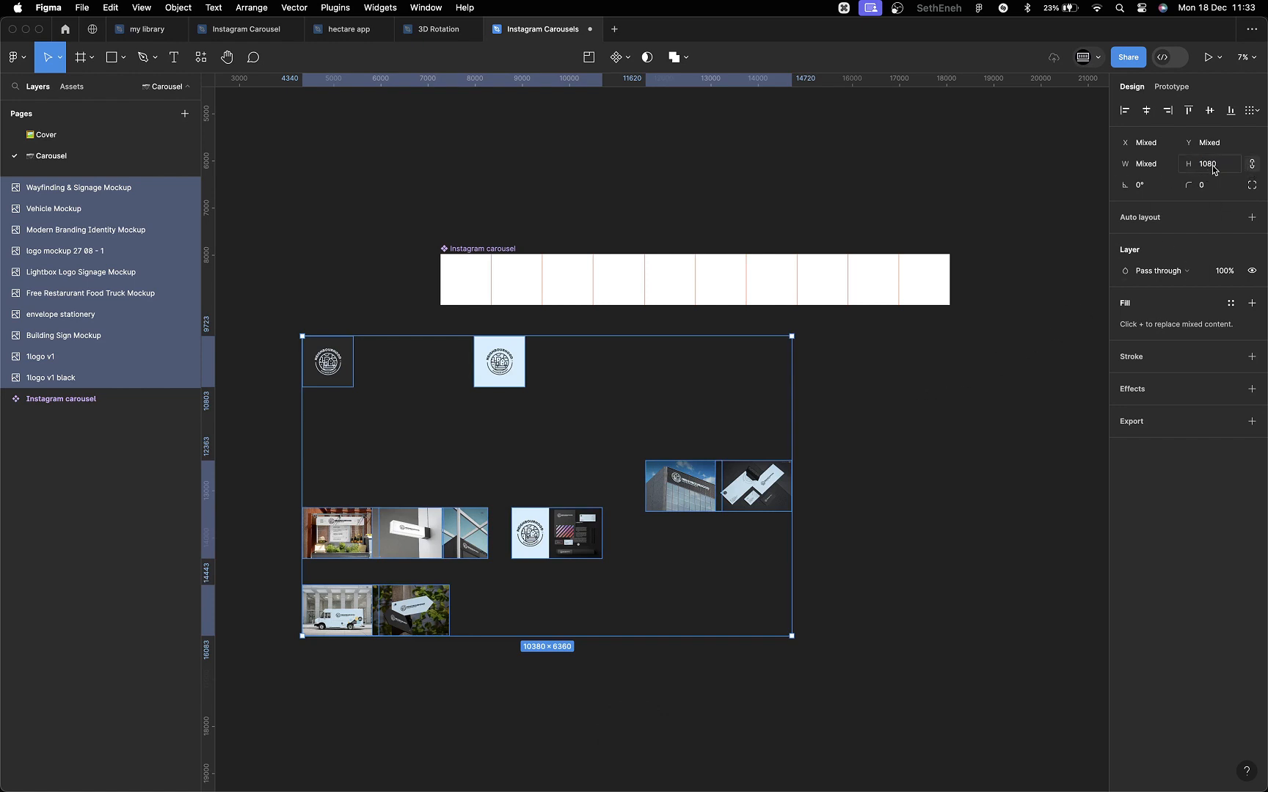
left_click(846, 559)
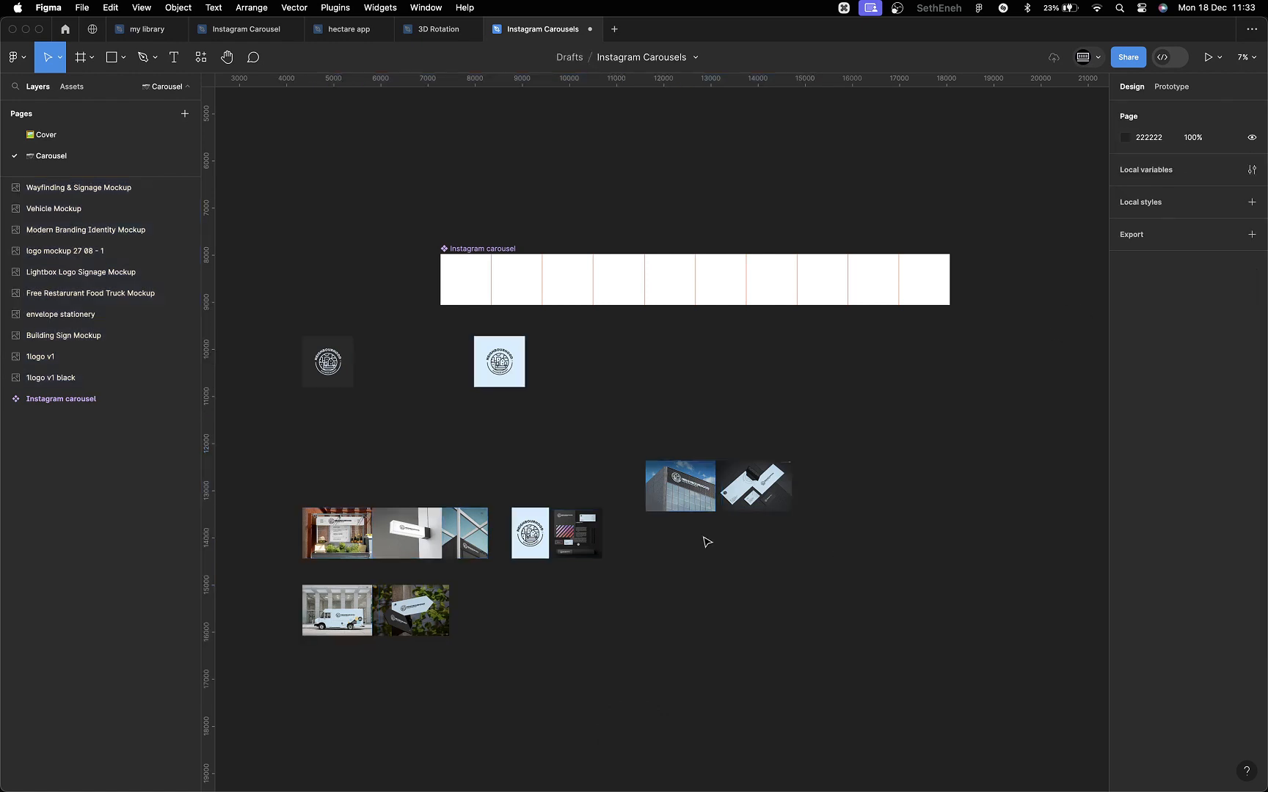
- Place 1logo v1 black, 1logo v1, Modern Branding Identity Mockup and envelope stationery in that order inside the Instagram carousel, starting at its first slide
left_click_drag(339, 365, 480, 287)
left_click_drag(505, 369, 529, 284)
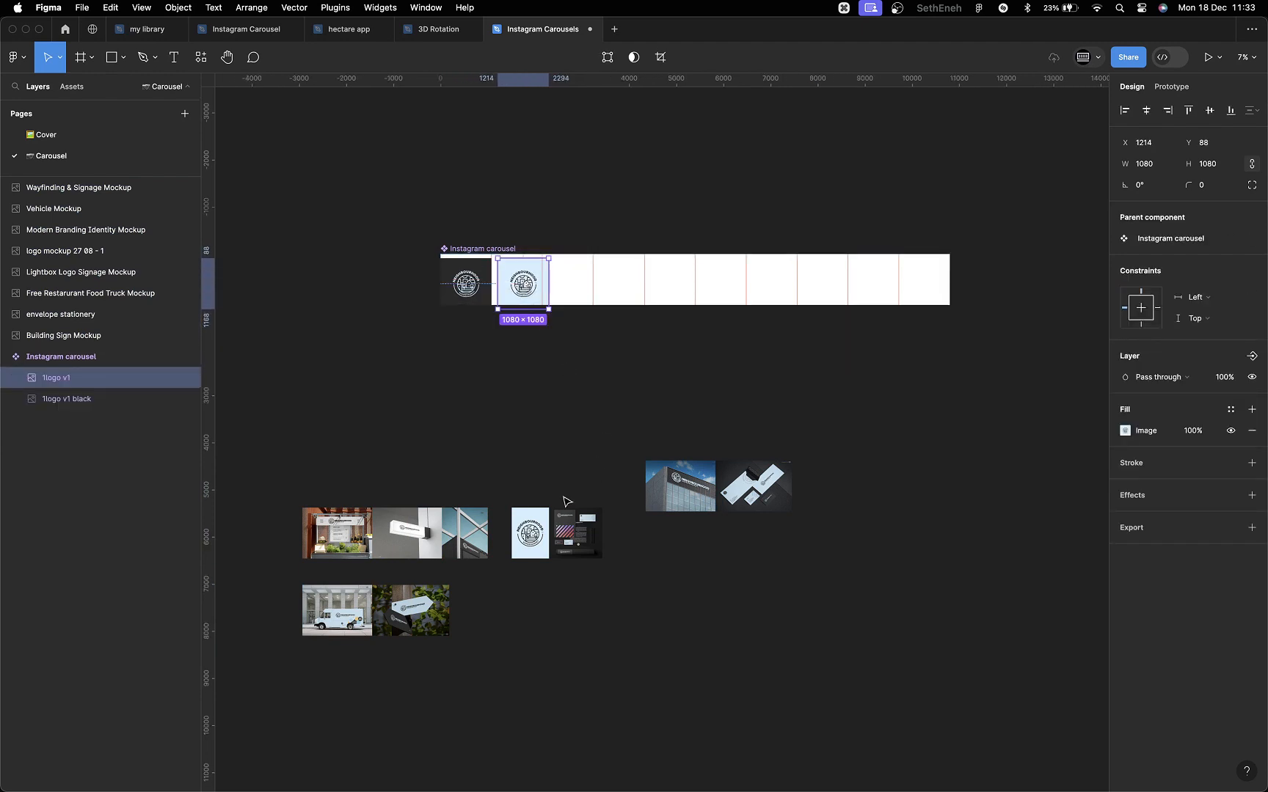
left_click_drag(528, 537, 573, 289)
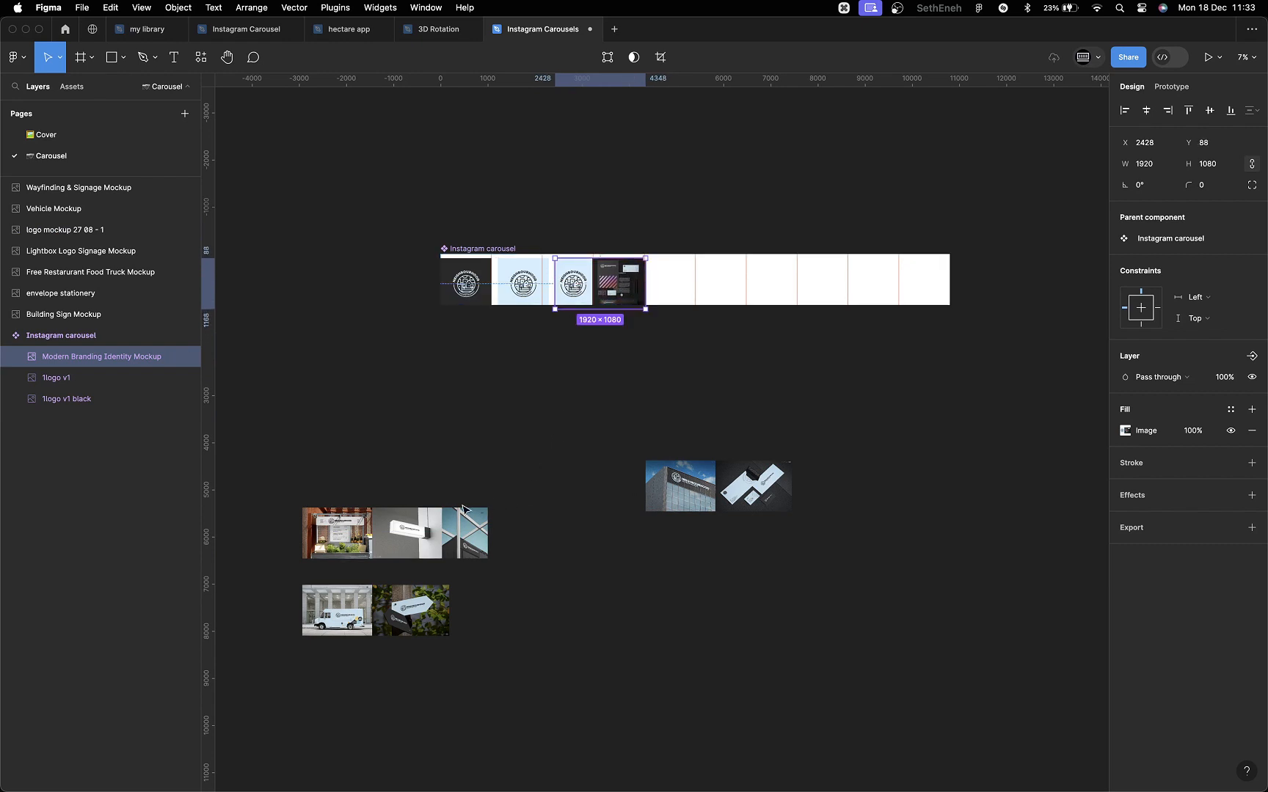
left_click_drag(413, 541, 581, 468)
left_click(747, 486)
left_click_drag(747, 486, 692, 281)
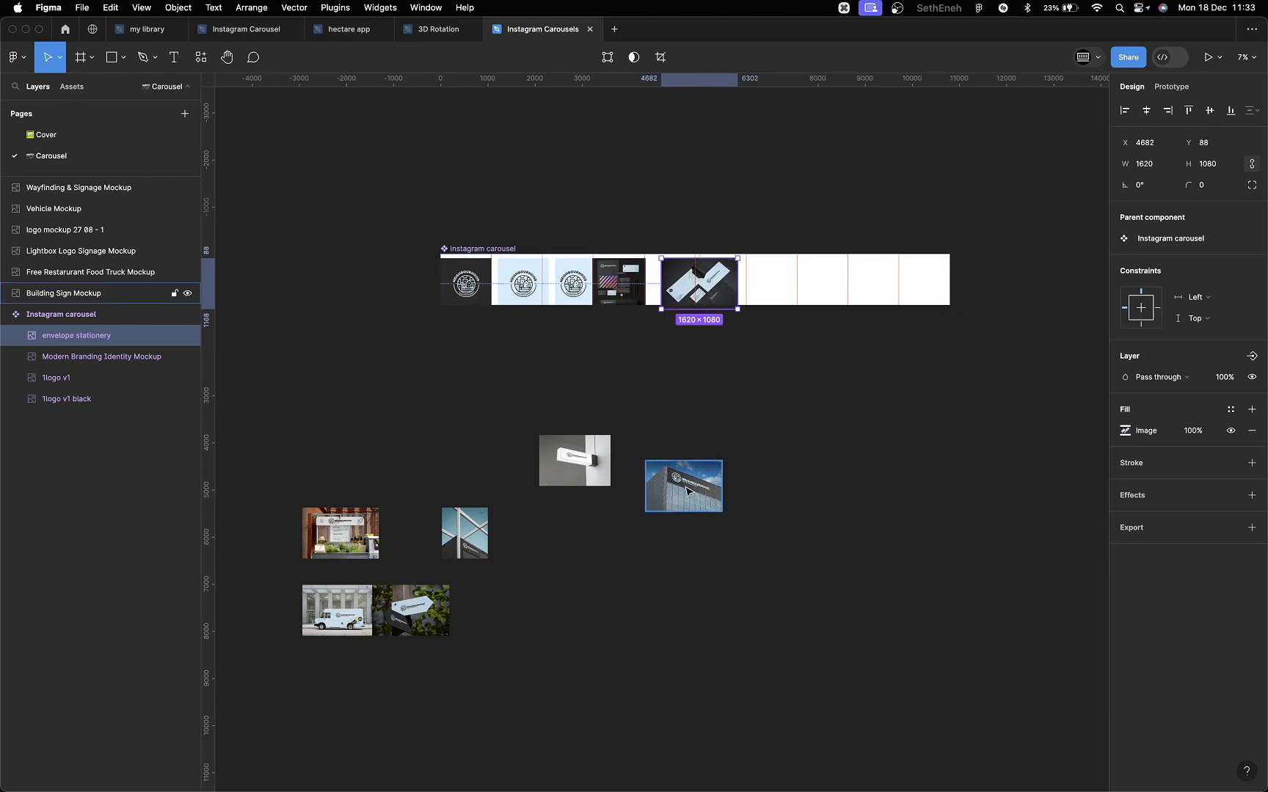
- Place the Wayfinding & Signage, Building Sign and Lightbox Logo Signage mockups in that order after the envelope stationery image in the carousel
left_click(343, 542)
left_click_drag(345, 543, 363, 521)
left_click(405, 613)
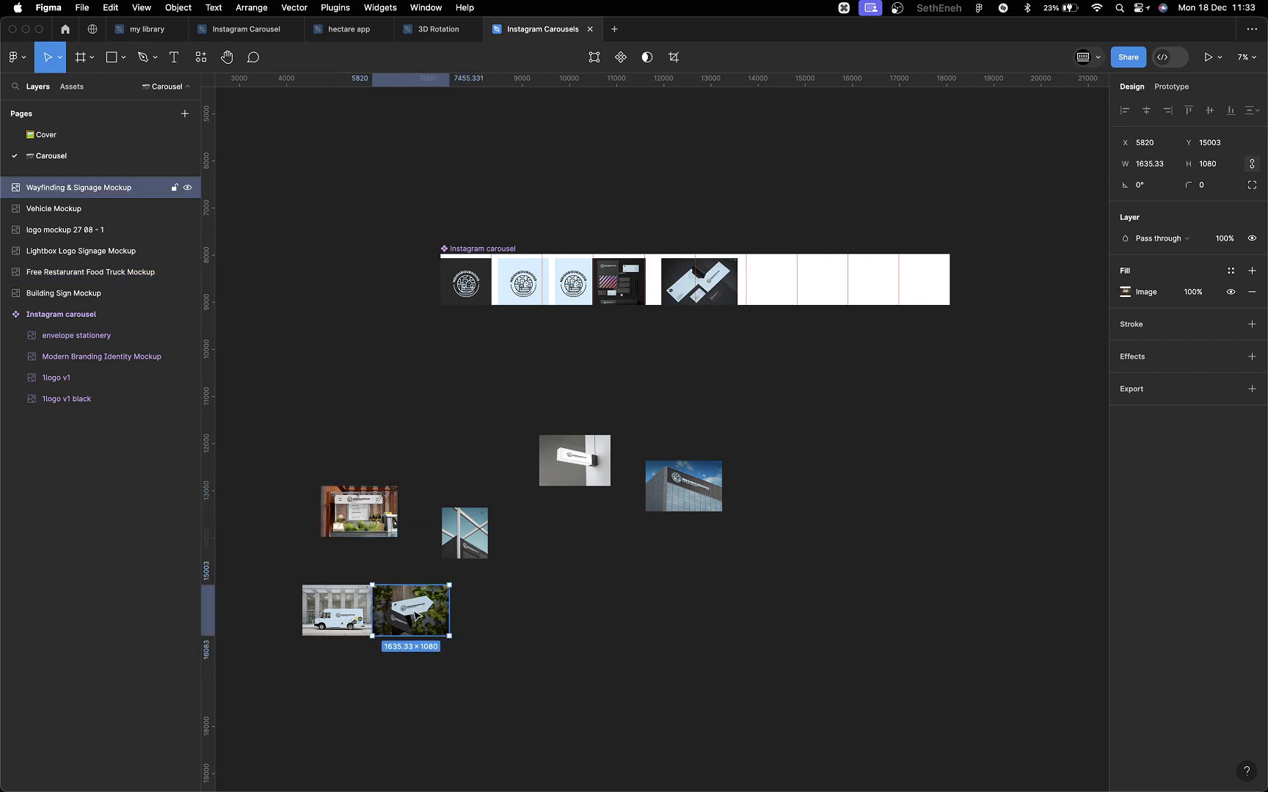
left_click_drag(405, 614, 763, 301)
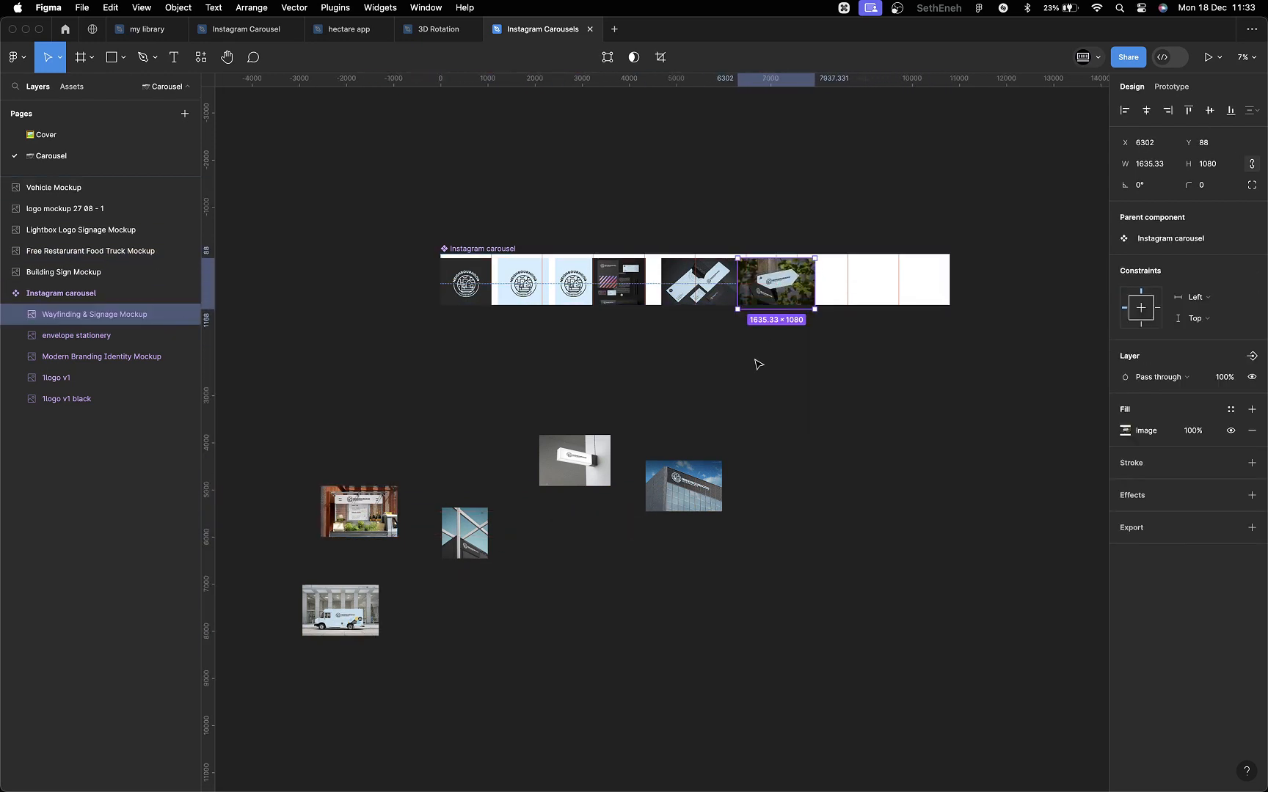
left_click_drag(690, 493, 863, 308)
left_click(580, 460)
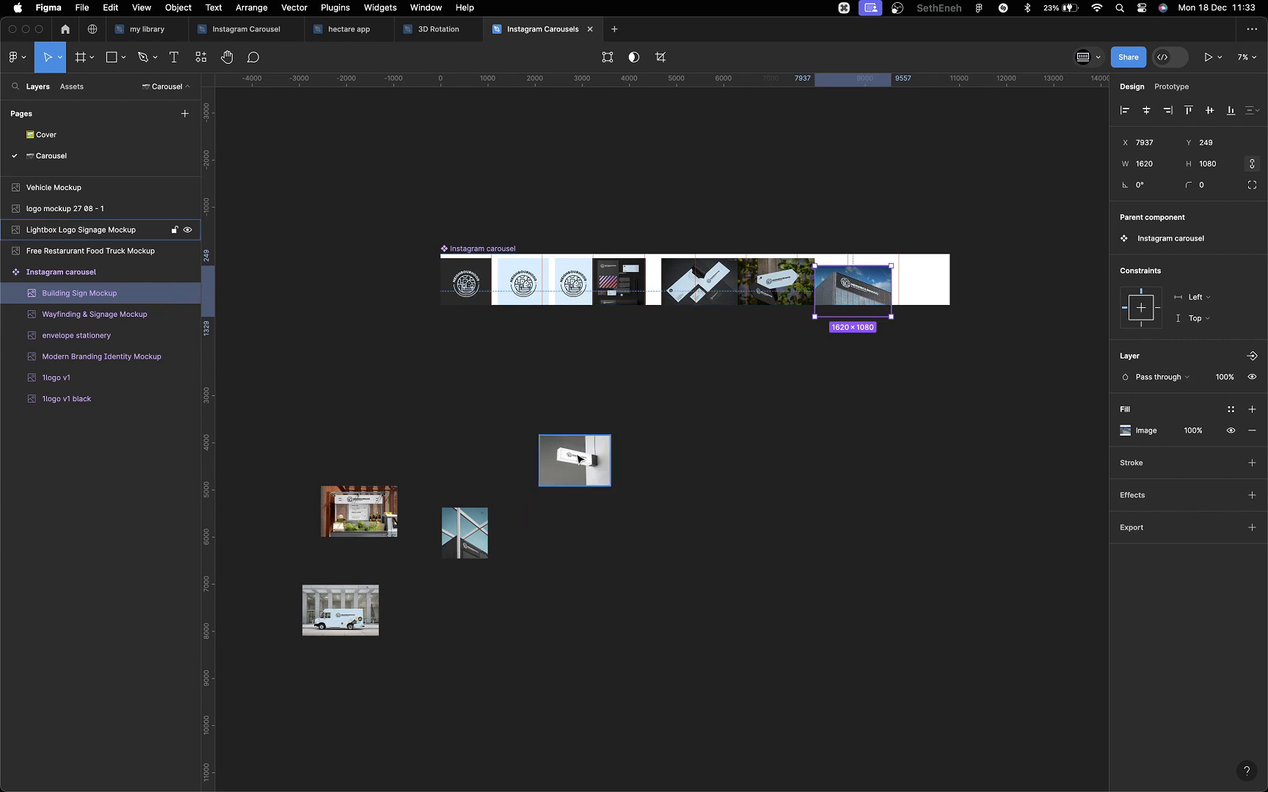
left_click_drag(580, 460, 915, 288)
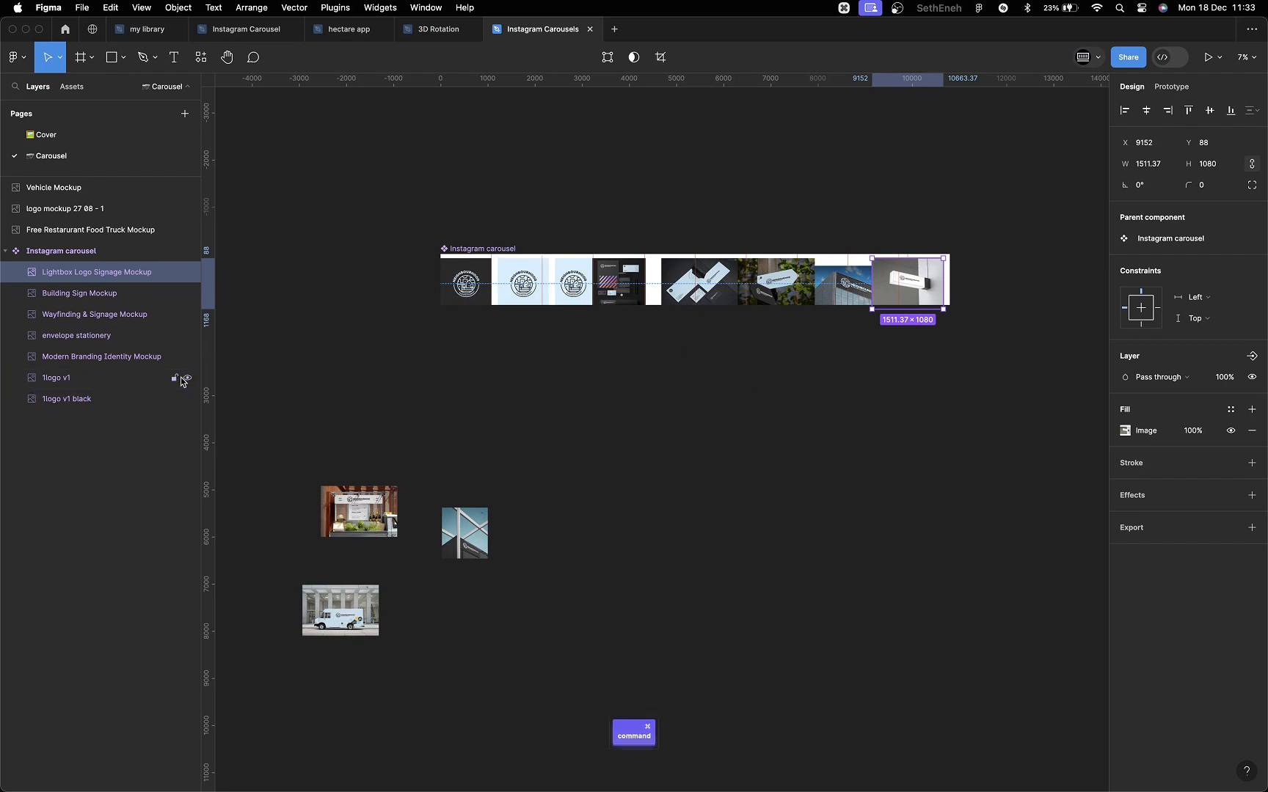
- Try adding auto layout to the 1logo v1 black image in the carousel, and undo it
key("super+a")
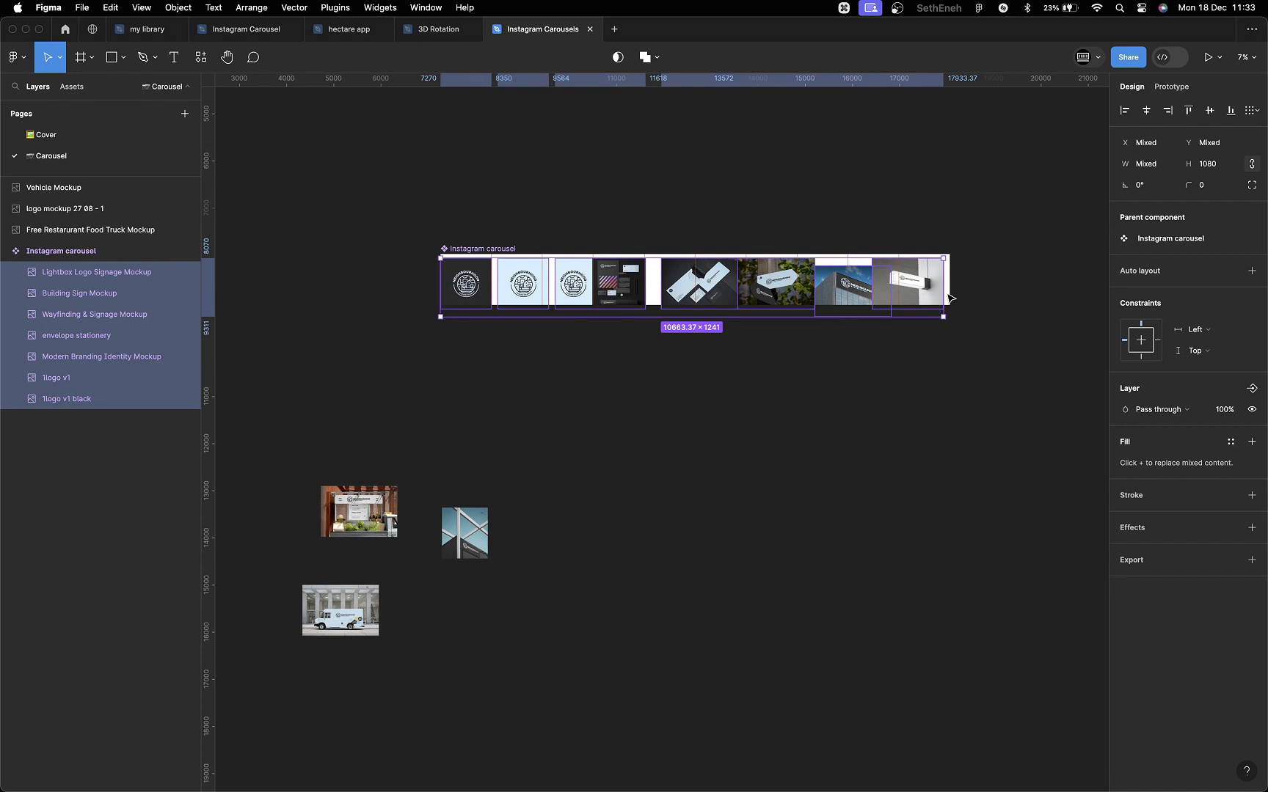
left_click(586, 424)
left_click(469, 293)
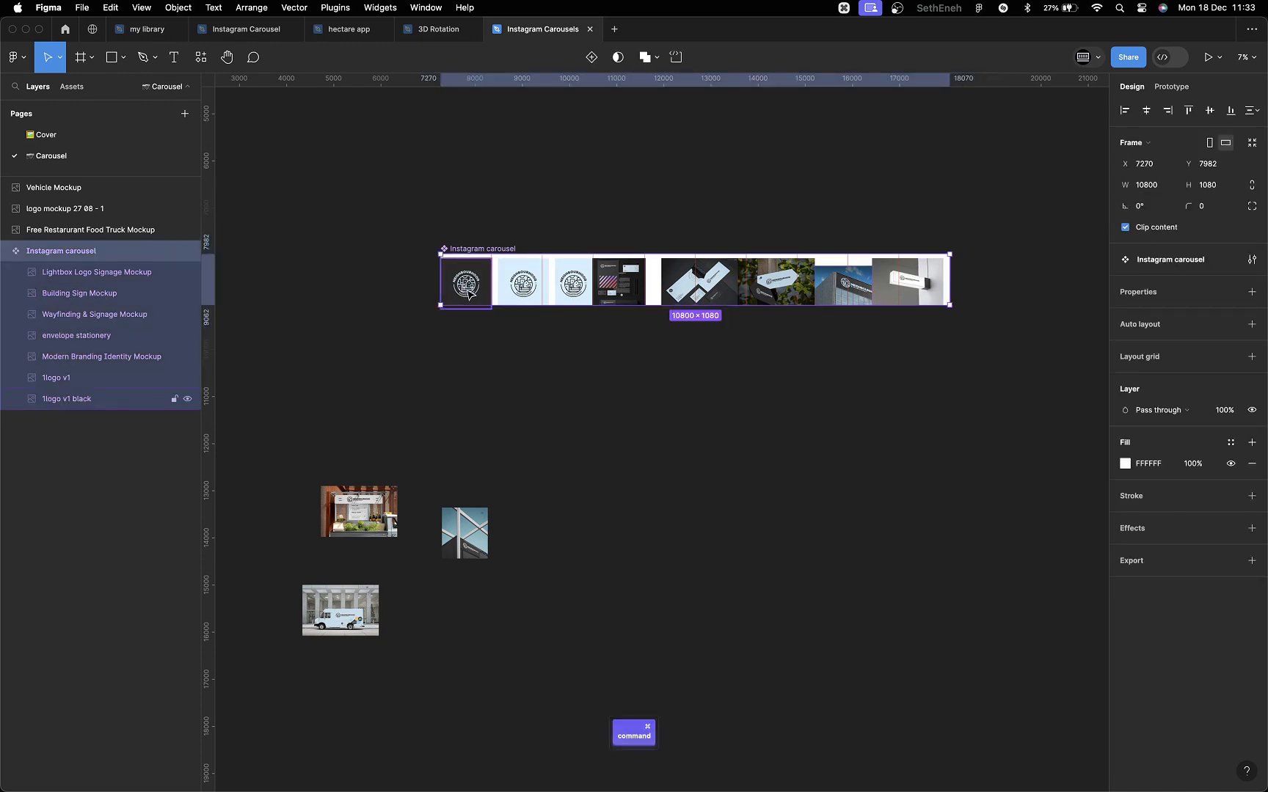
left_click(473, 293, "super")
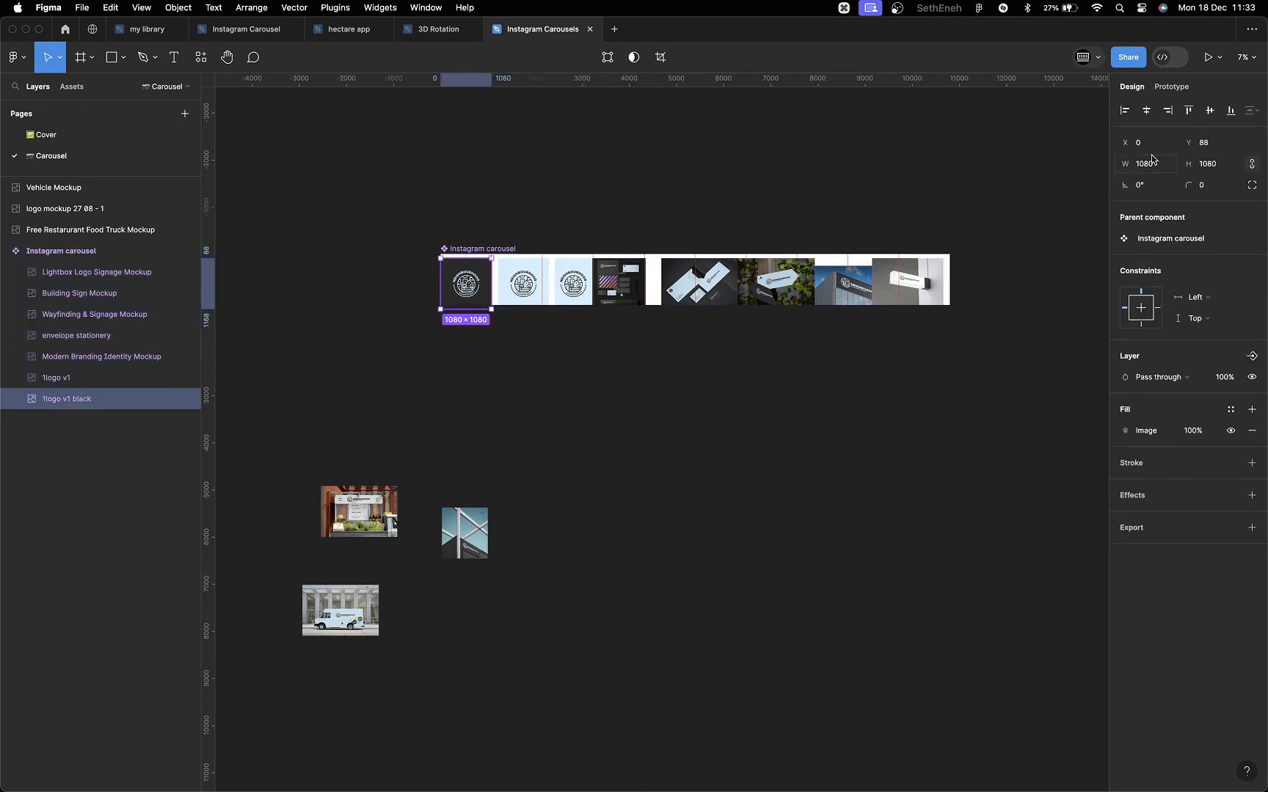
key("shift+a")
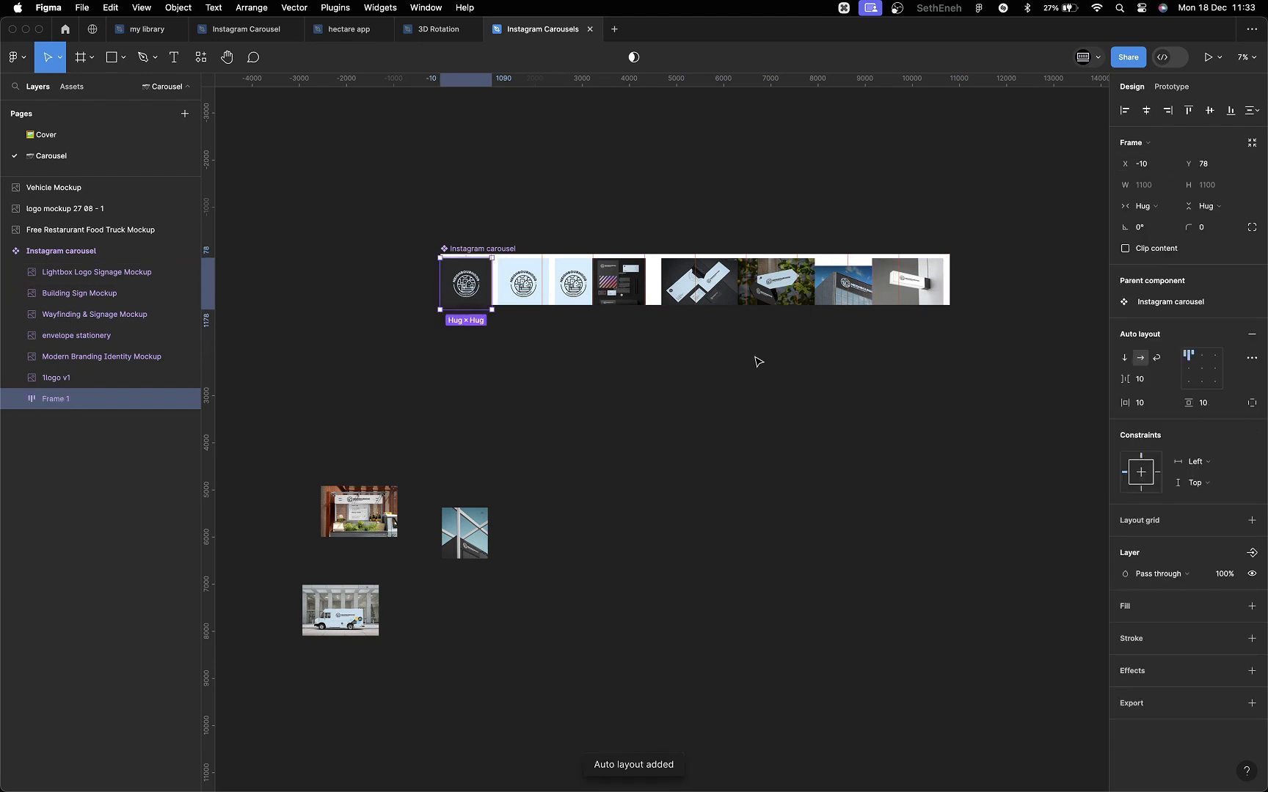
key("super+z")
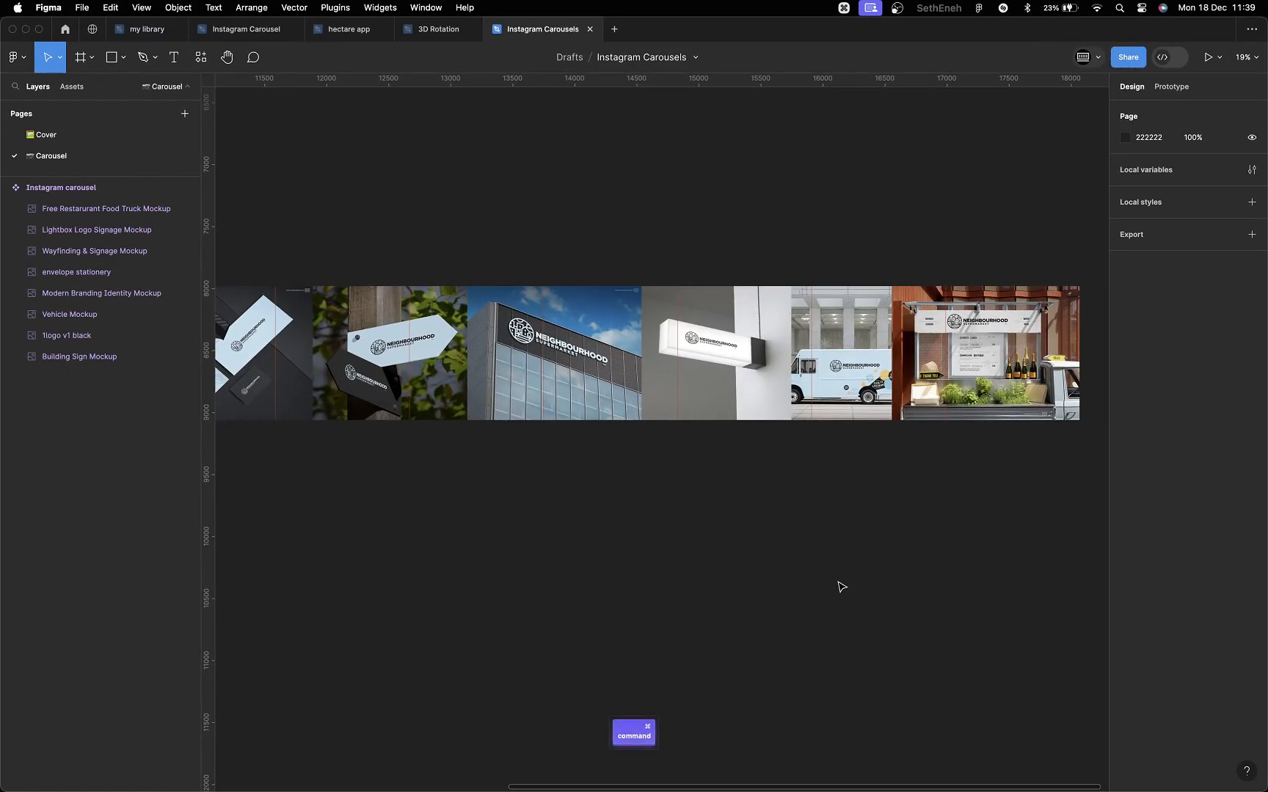
- Move the Instagram carousel component straight up on the canvas to Y 2776
scroll(842, 587, "down", 5)
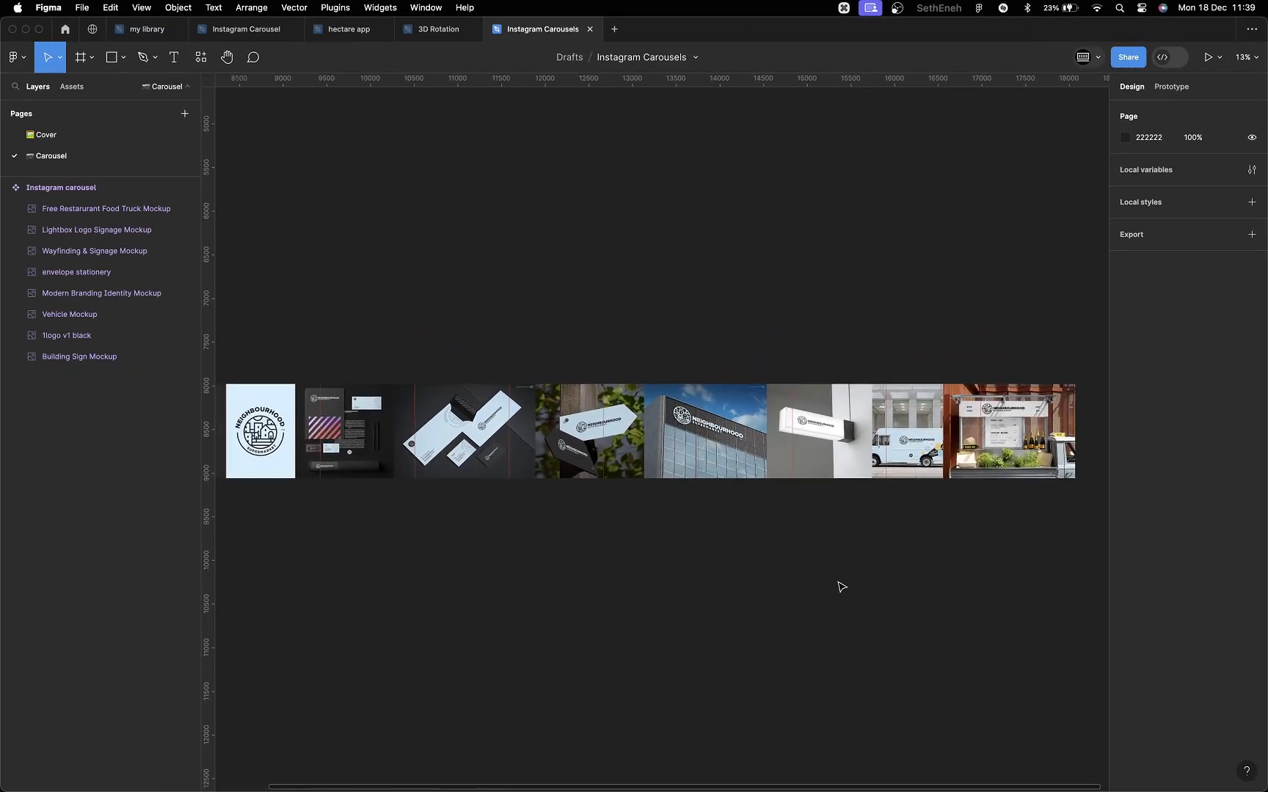
scroll(841, 586, "down", 4)
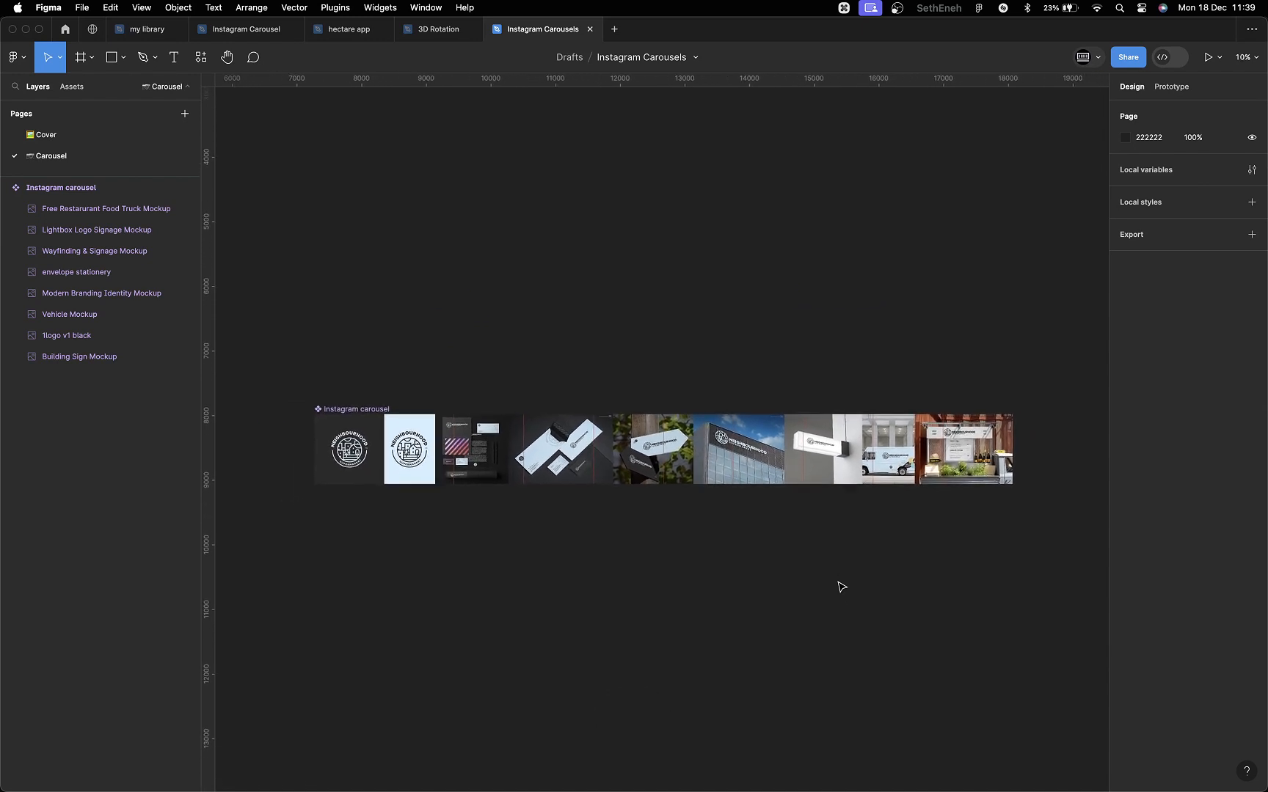
scroll(841, 587, "down", 1)
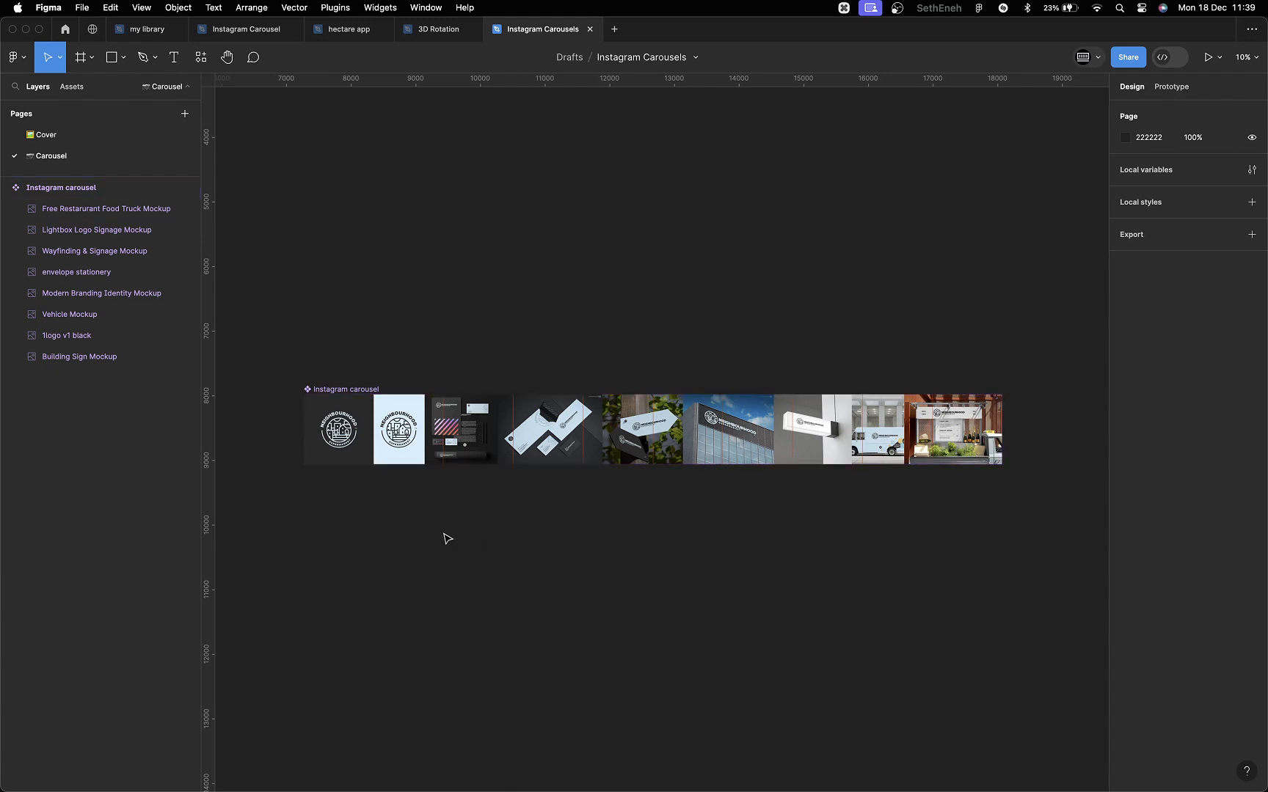
scroll(462, 540, "down", 2)
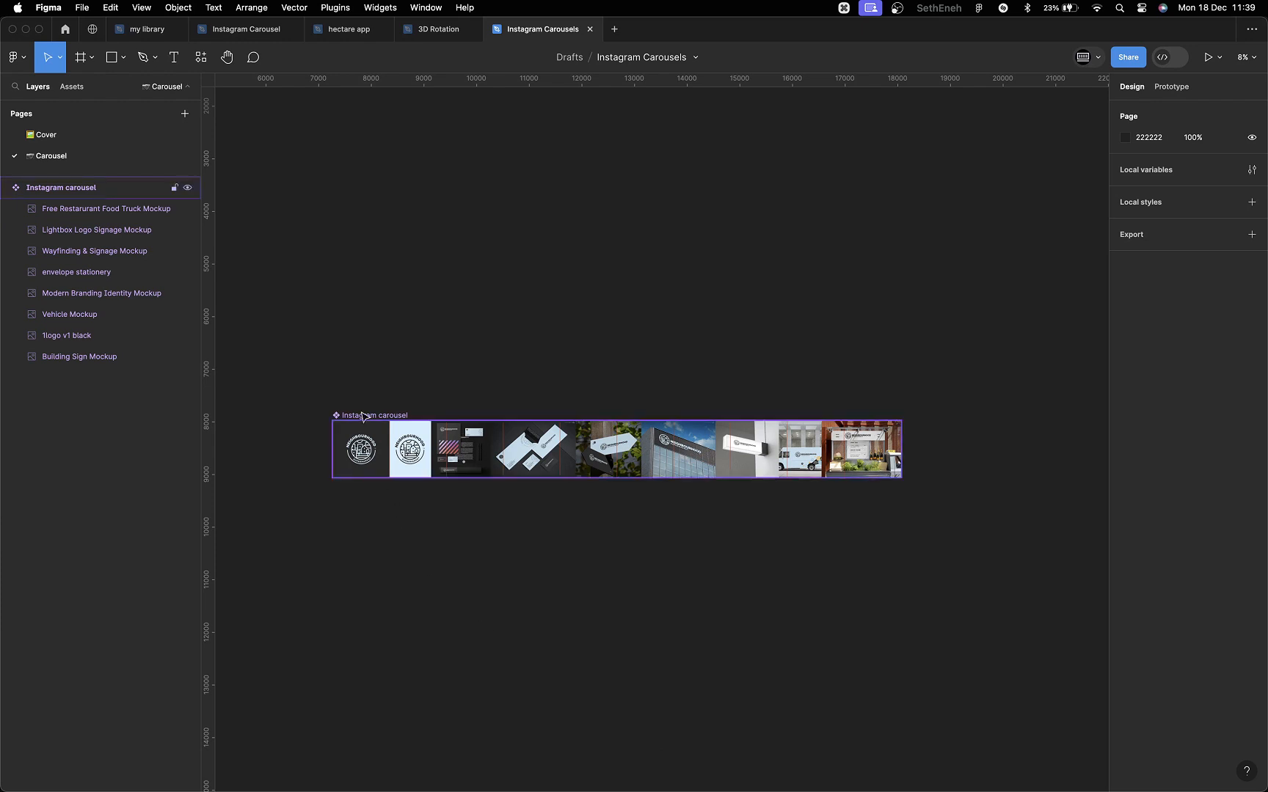
left_click_drag(368, 418, 367, 144)
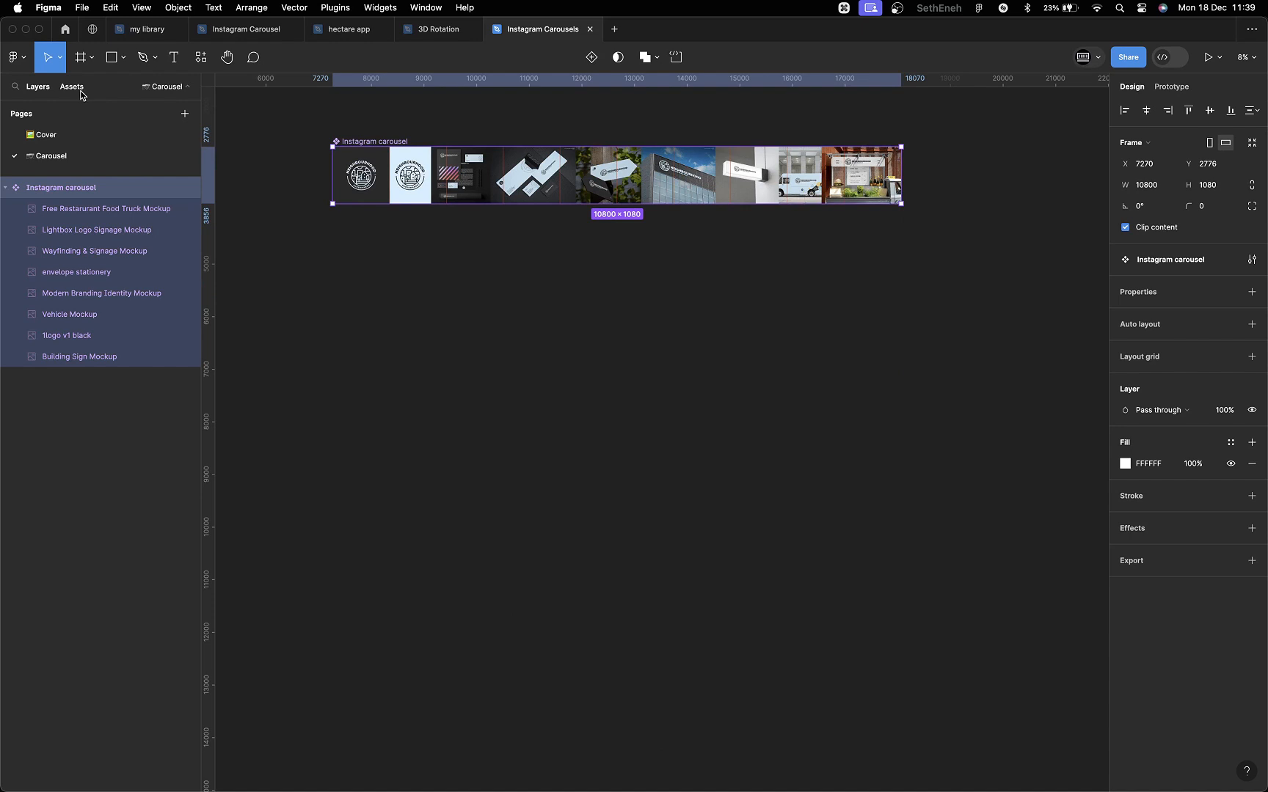
- Create an instance of the Instagram carousel component directly below it, at Y 6928
right_click(391, 142)
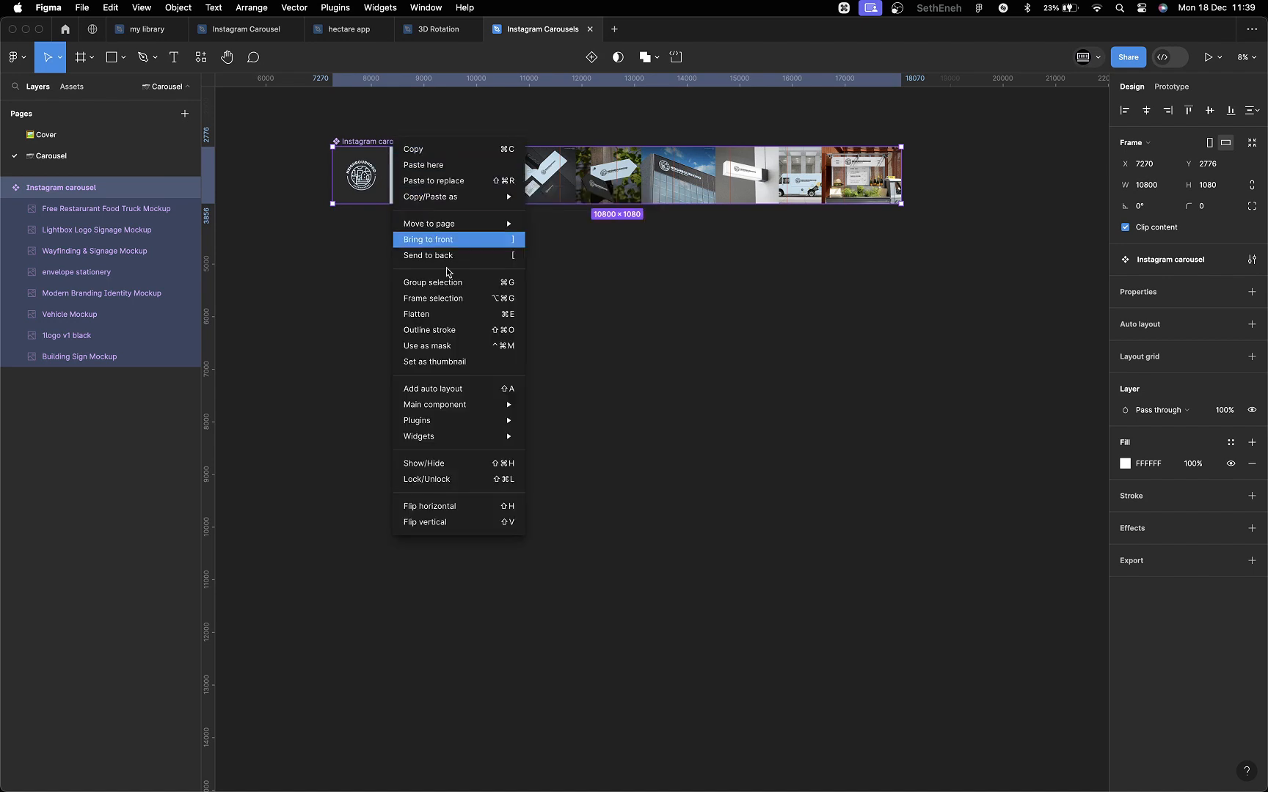
left_click(339, 338)
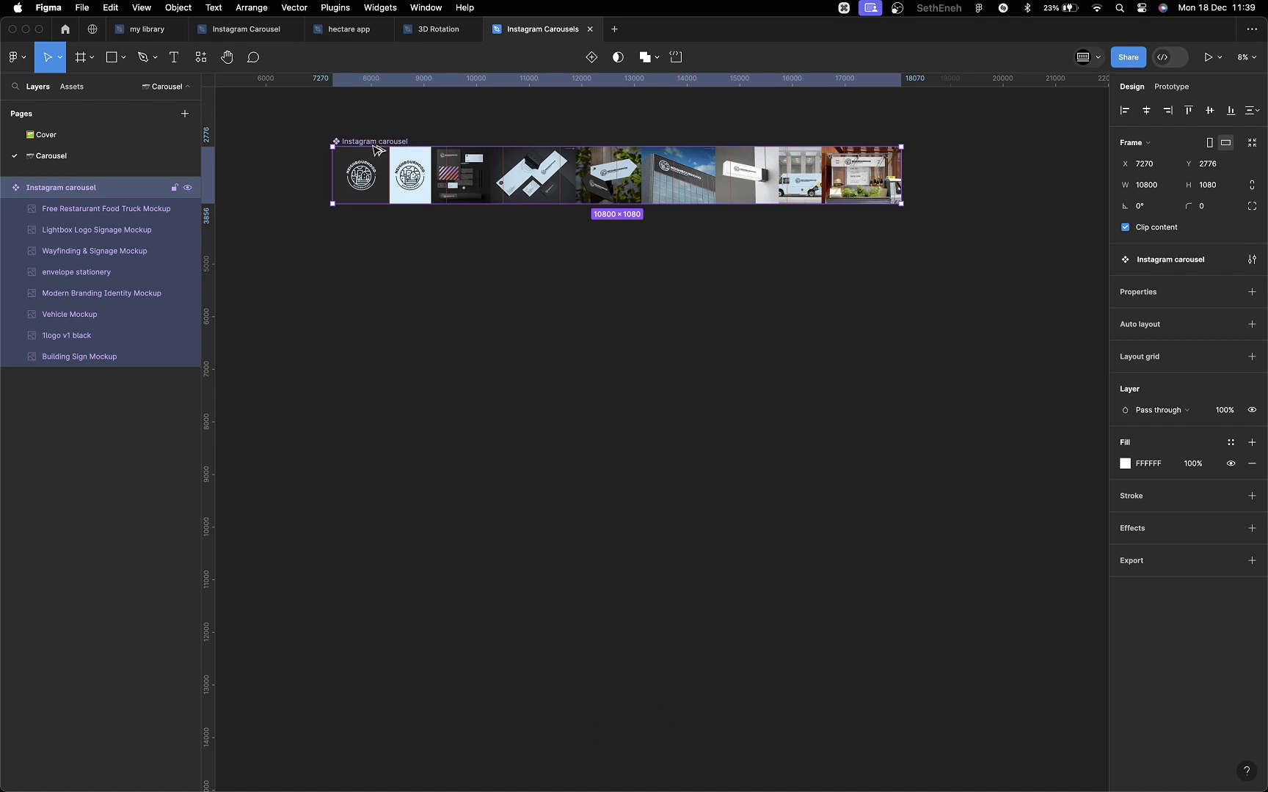
left_click_drag(381, 163, 391, 382)
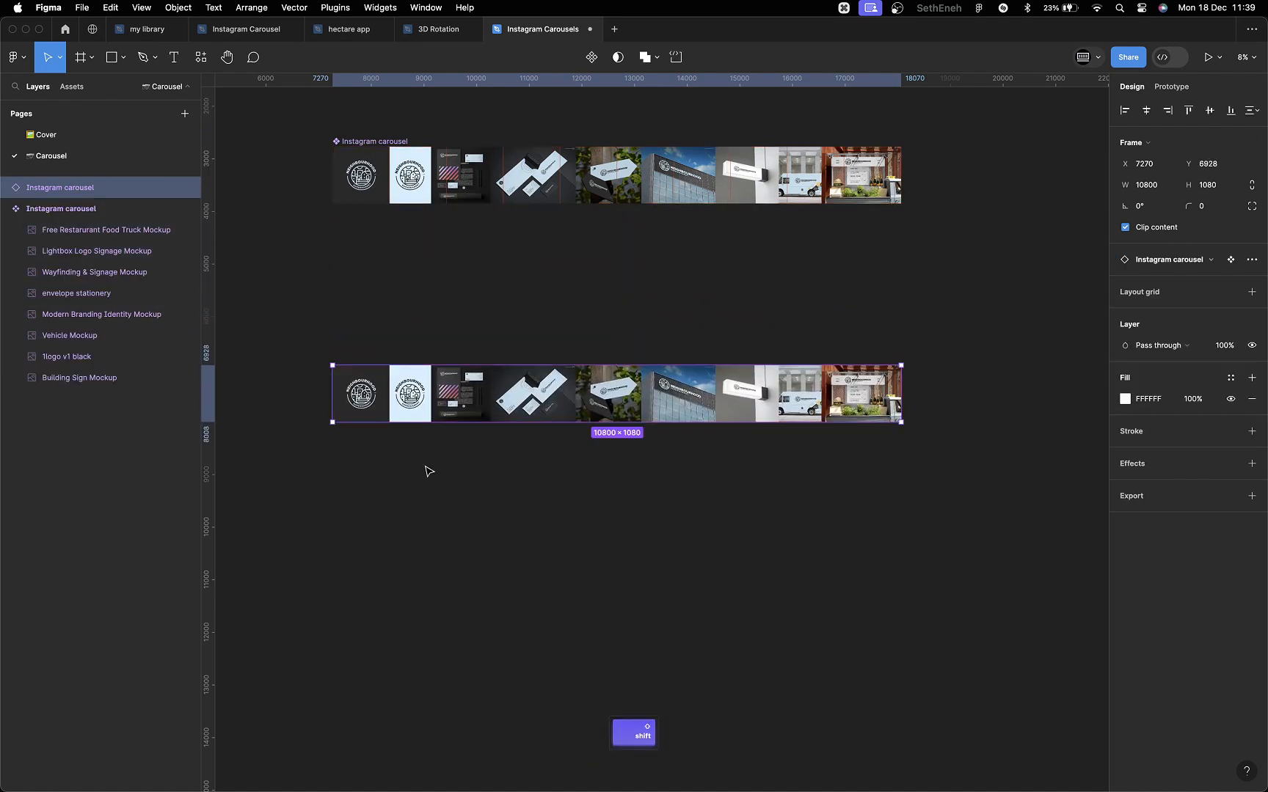
- Collapse the main carousel component's layers and compare the component with its instance by selecting each in turn
left_click(436, 529)
left_click(372, 380)
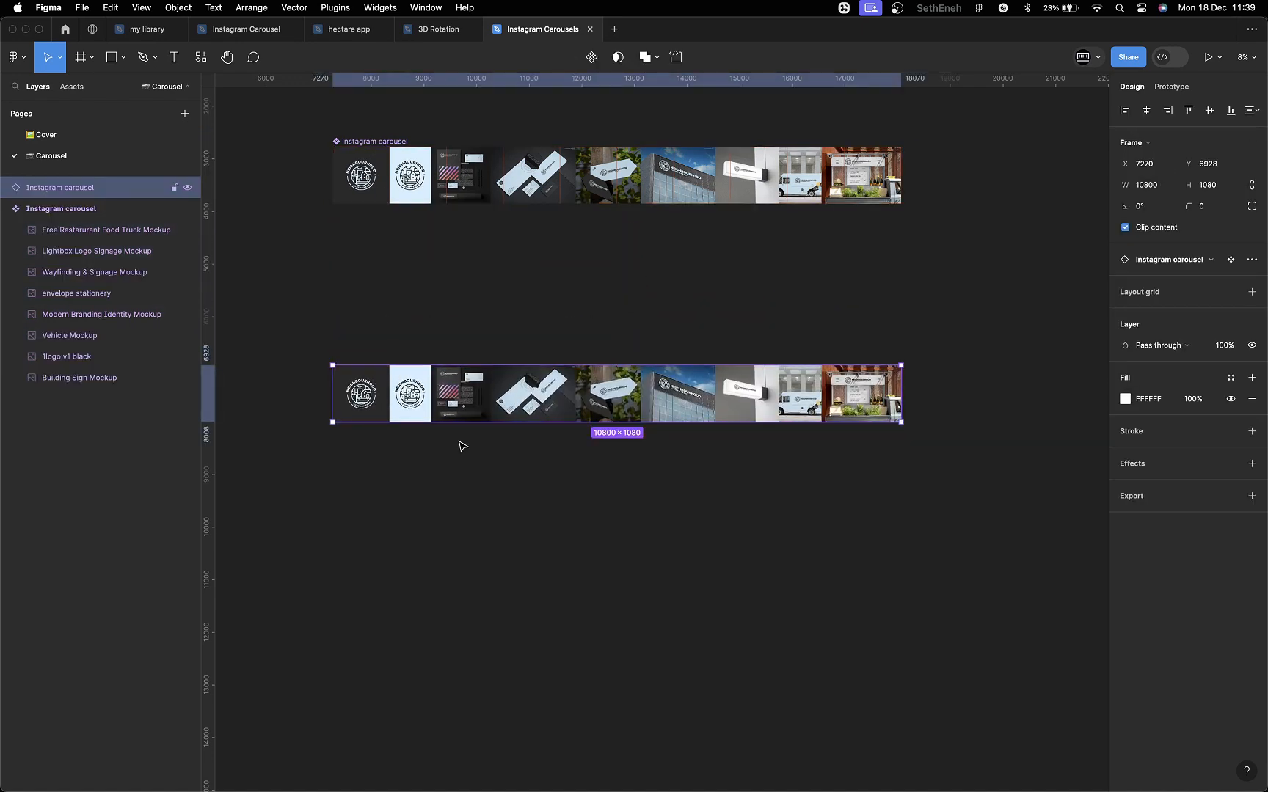
left_click(497, 530)
left_click(391, 399)
left_click(84, 210)
left_click(6, 209)
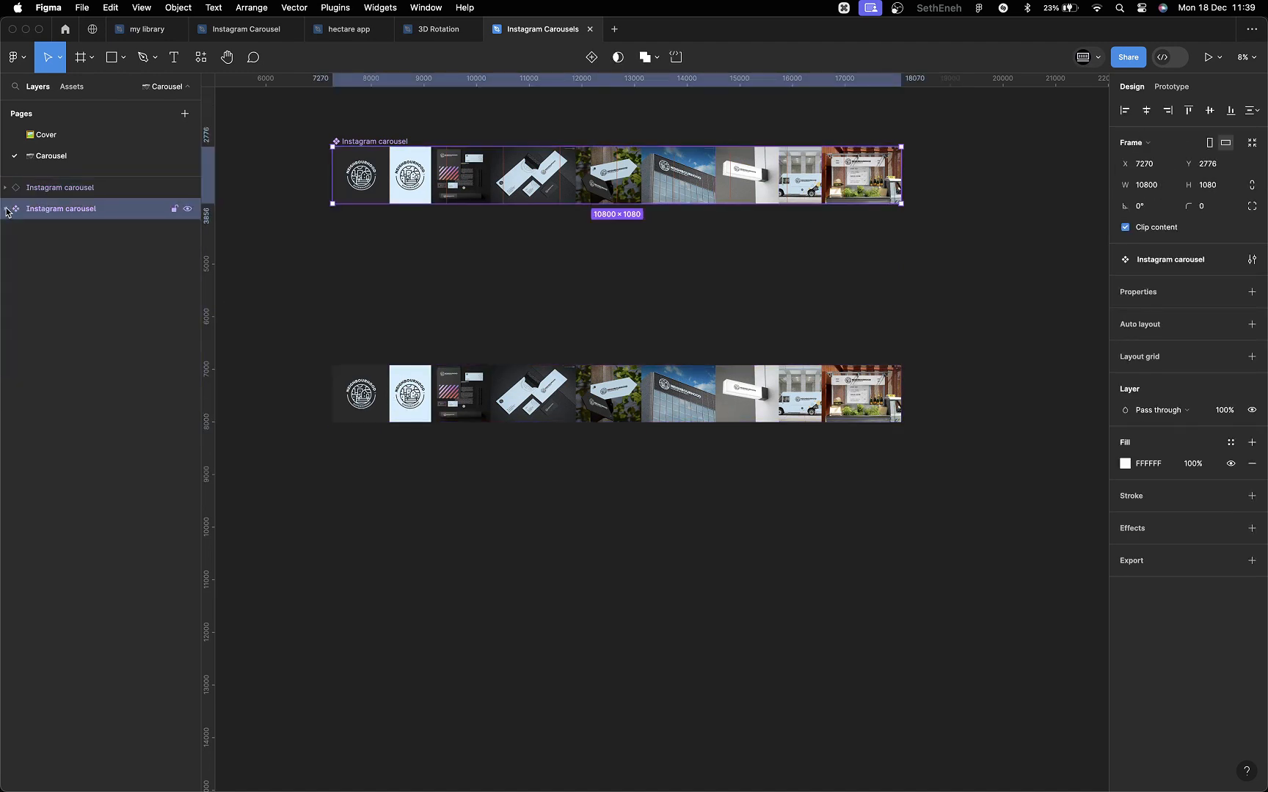
left_click(48, 188)
left_click(61, 211)
left_click(65, 192)
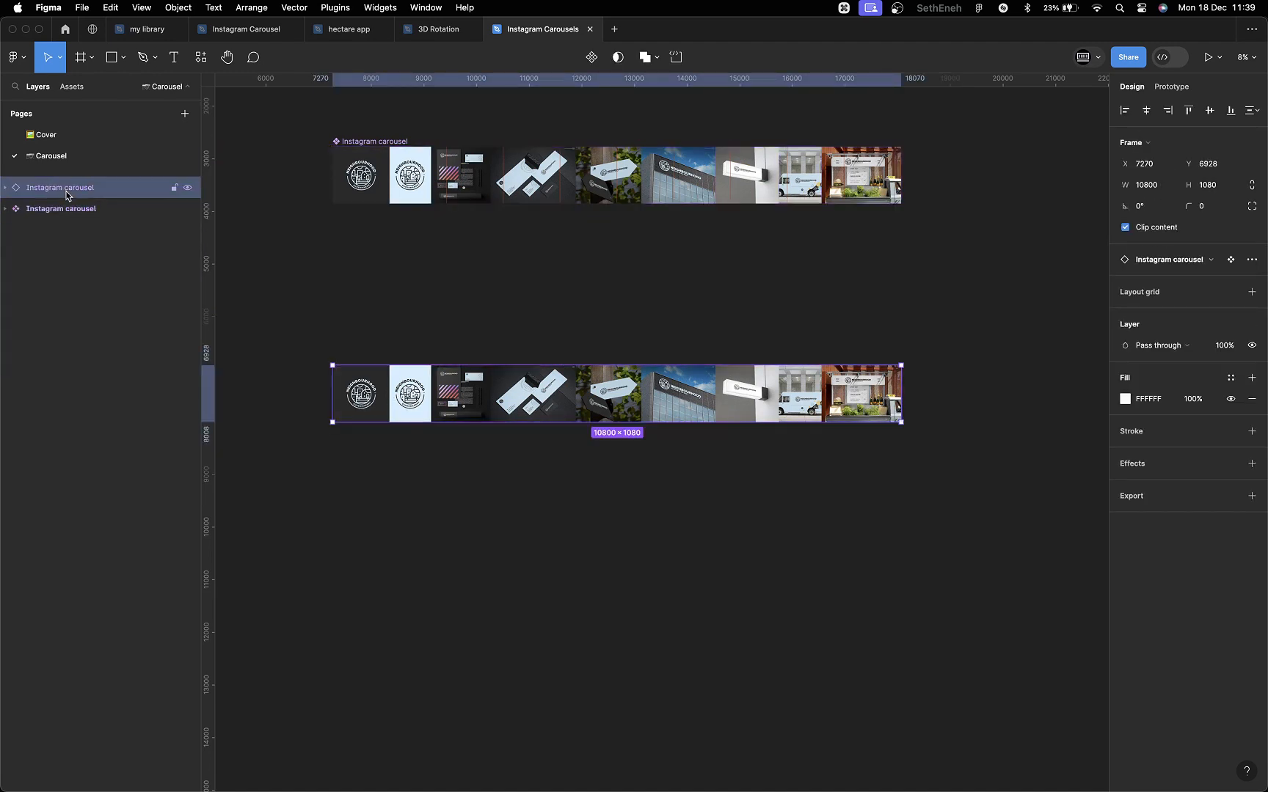
left_click(535, 563)
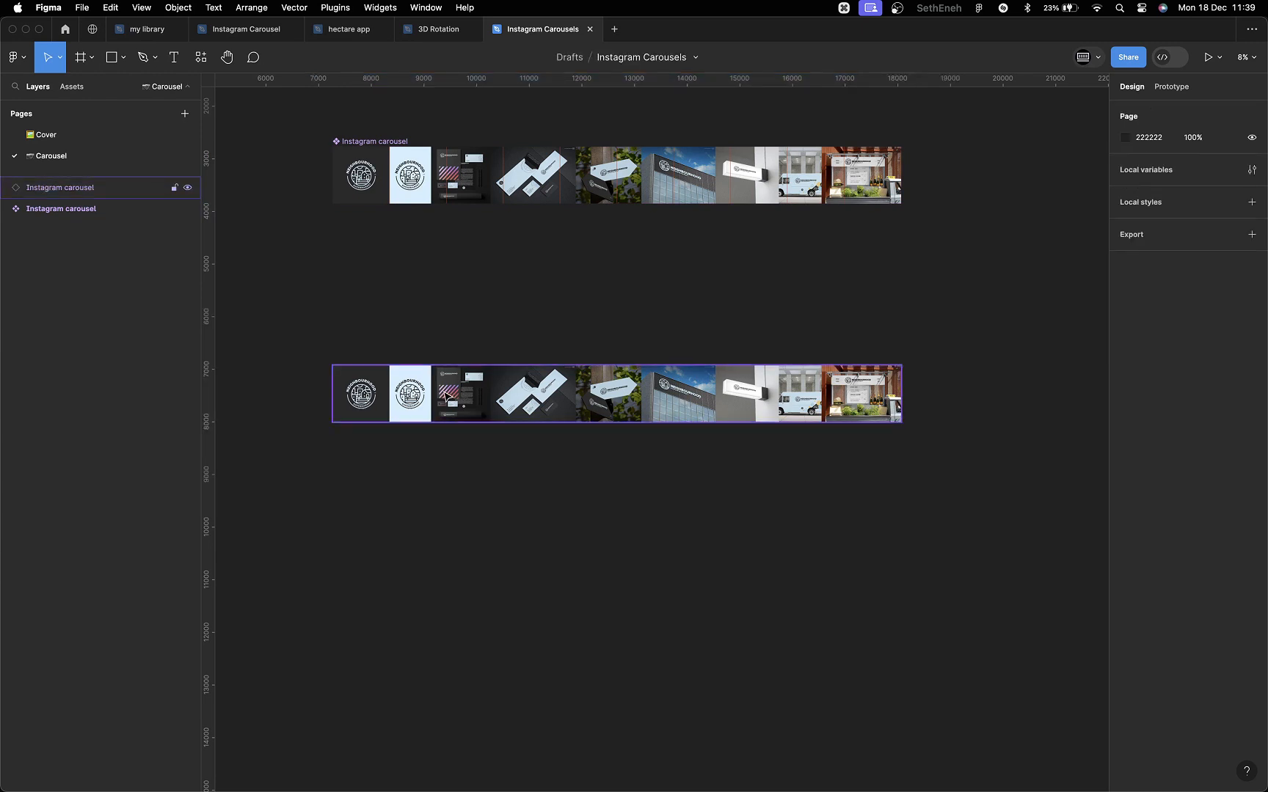
- Move the carousel instance up to Y 4419, close beneath the main component
left_click_drag(447, 397, 446, 264)
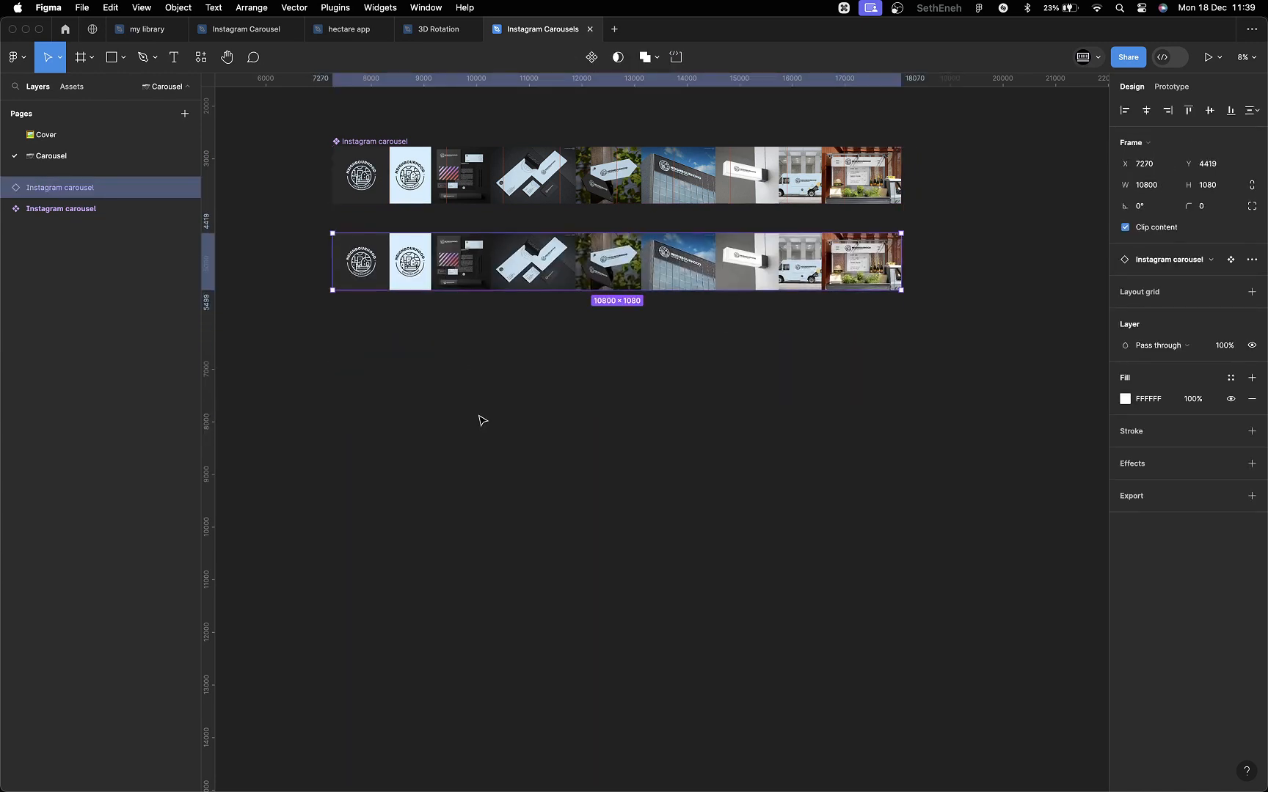
left_click(482, 425)
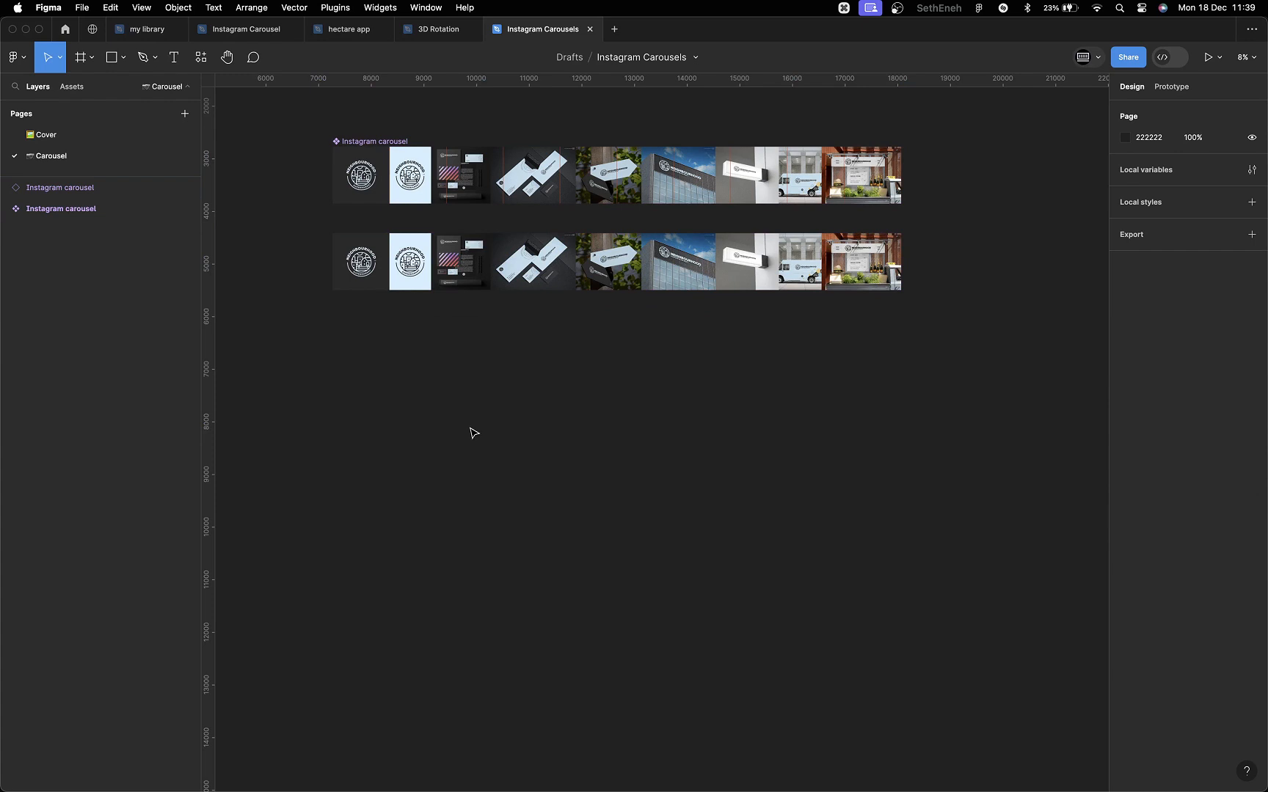
- Draw a square frame of about 1380 × 1380 below the carousel instance and rename it post
key("f")
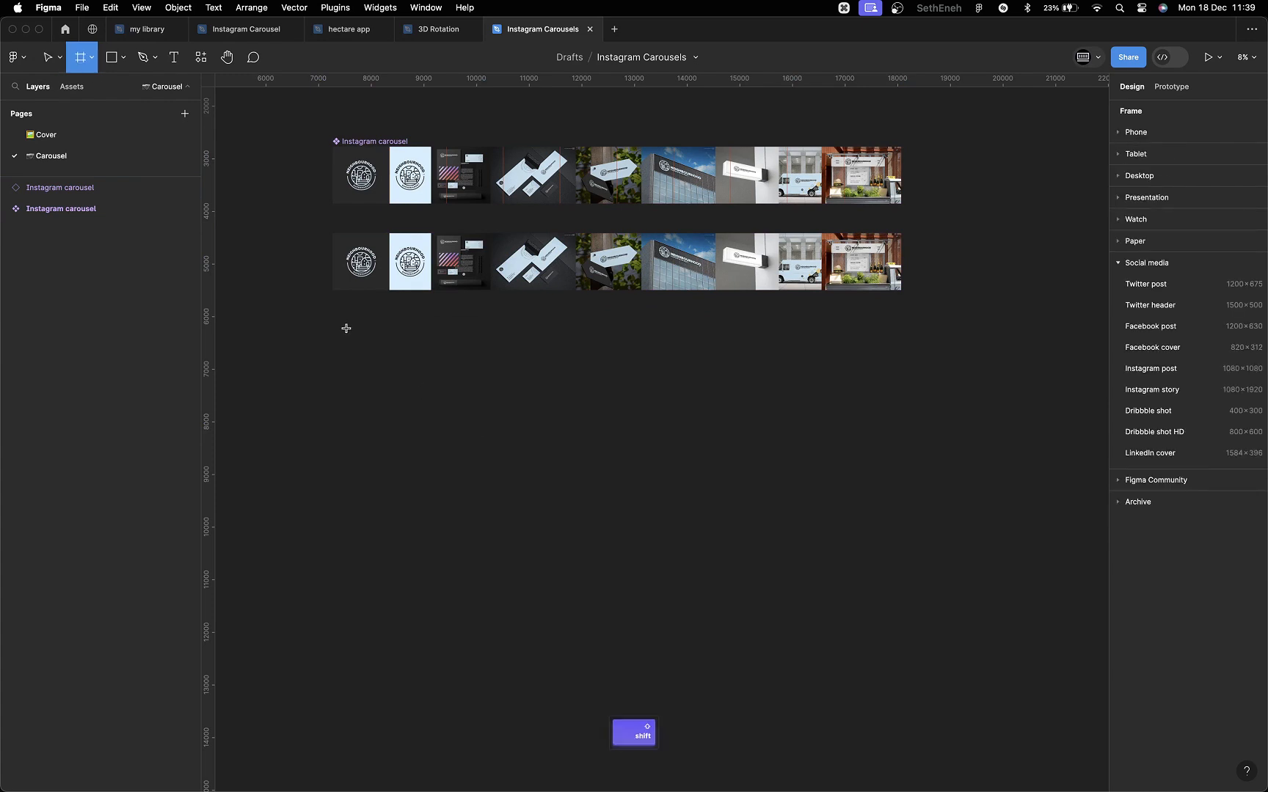
left_click_drag(346, 328, 418, 389)
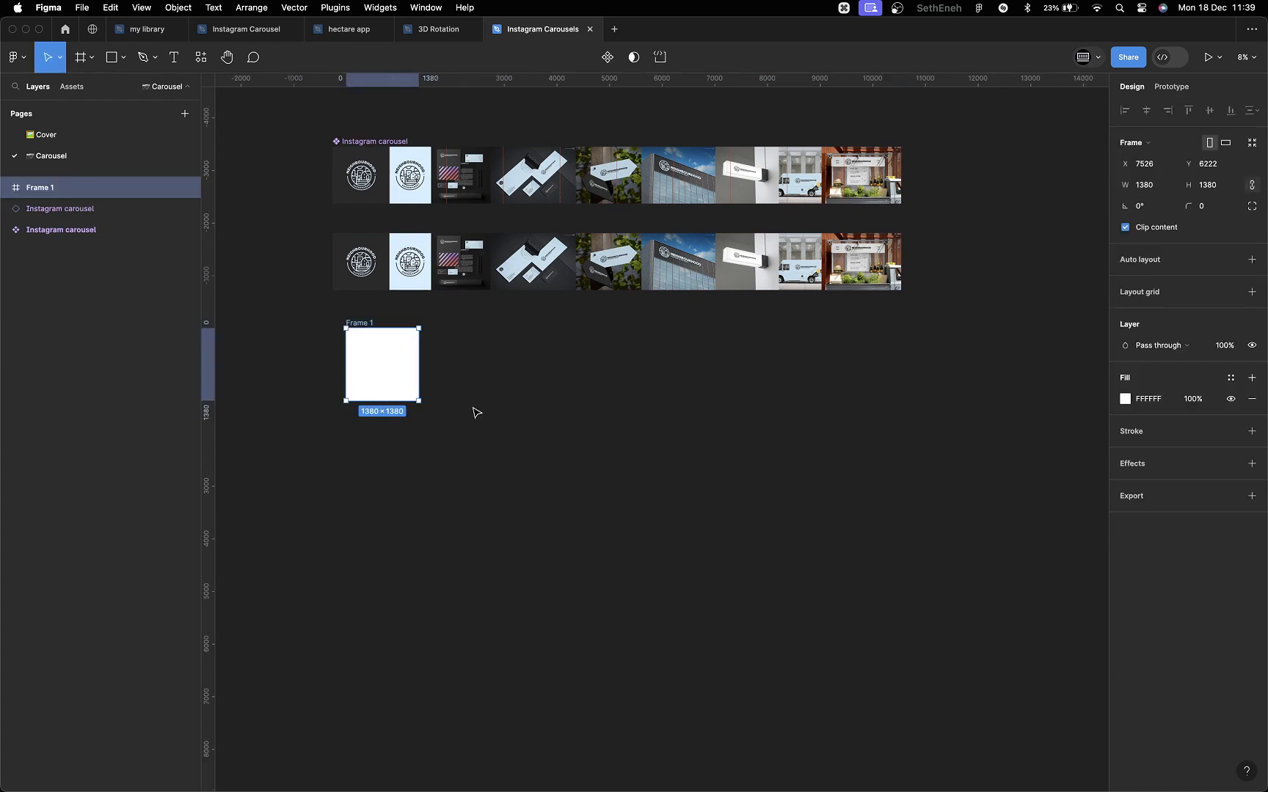
double_click(41, 187)
type("post")
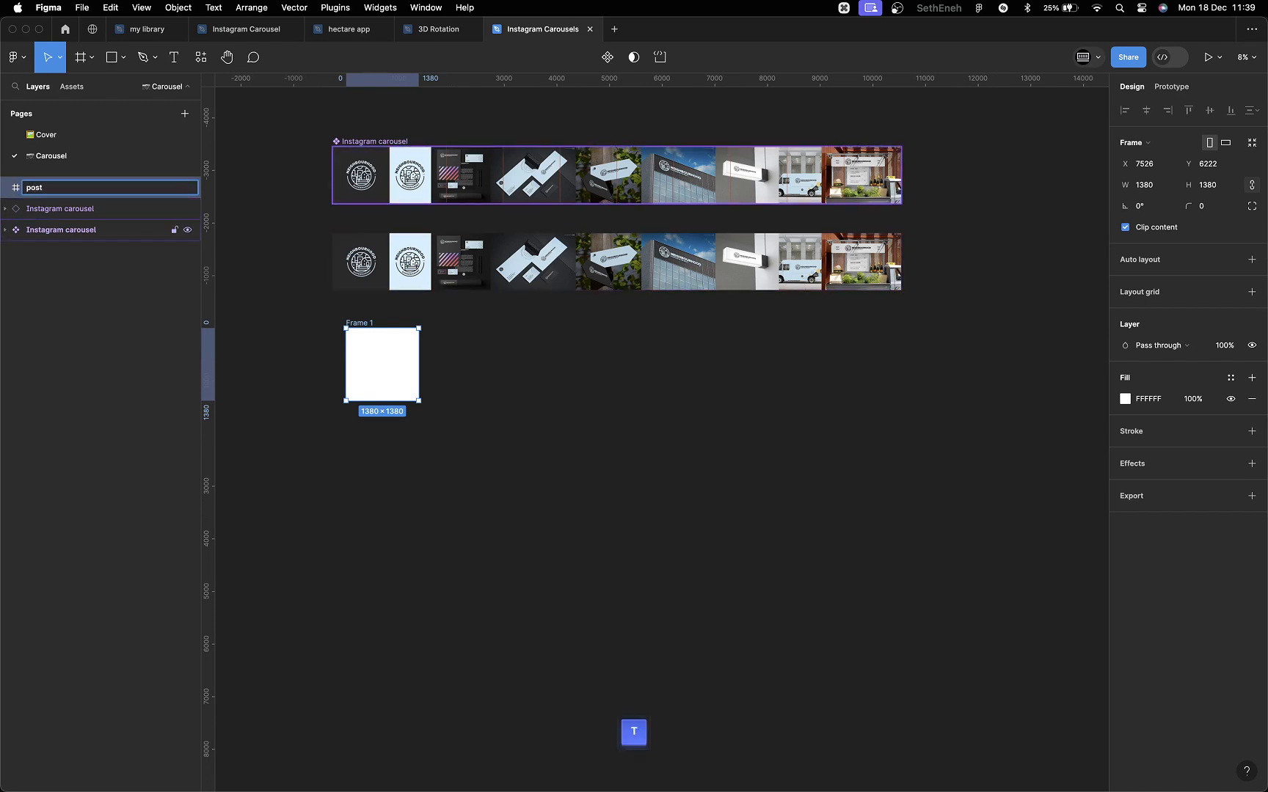
key("Return")
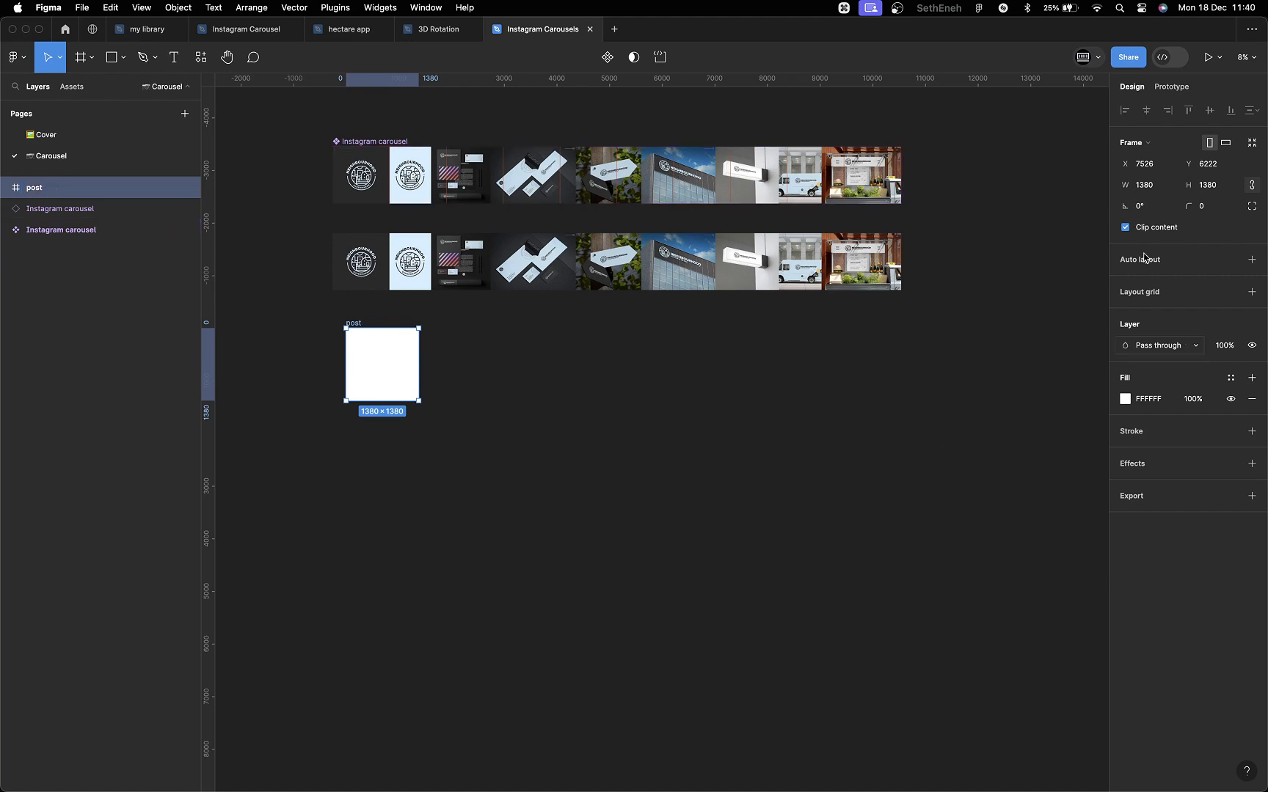
- Resize the post frame to 1080 × 1080 with its proportions constrained
left_click(1160, 186)
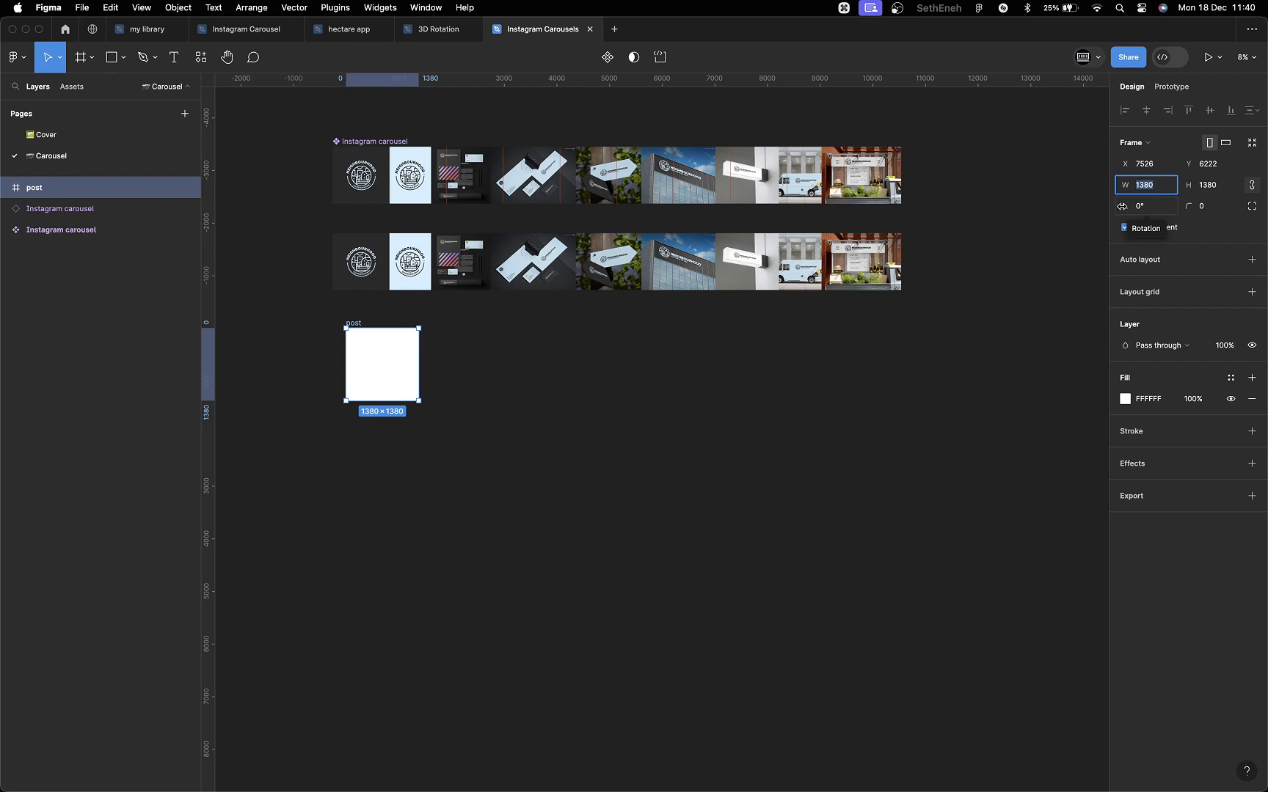
type("10")
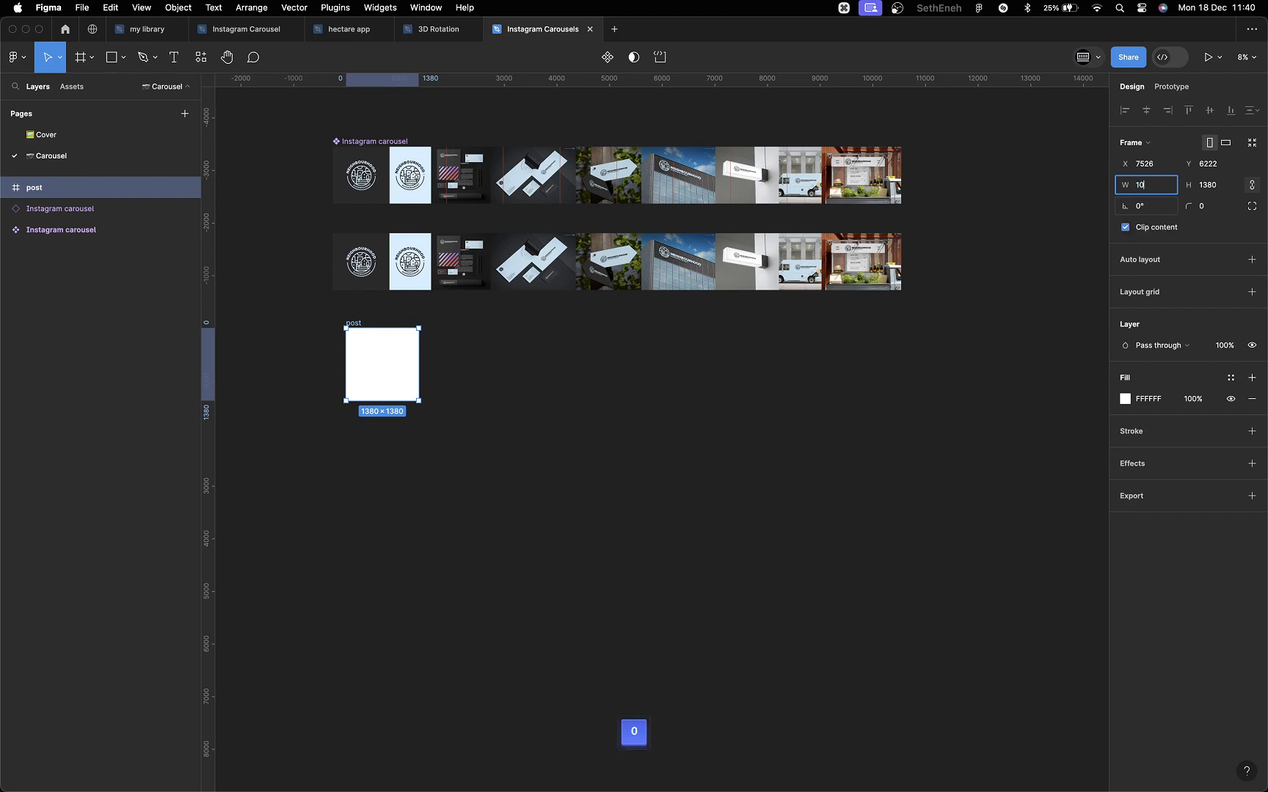
type("80")
key("Return")
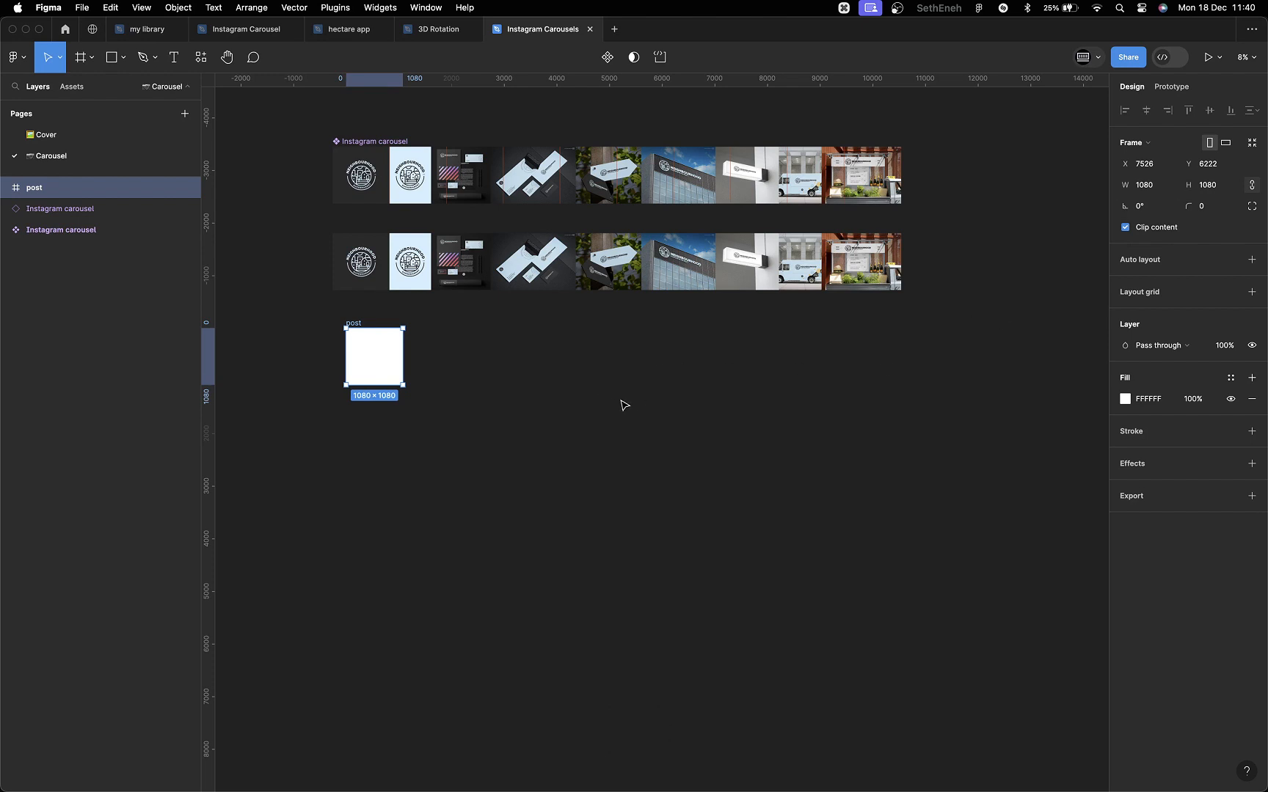
- Align the post frame's left edge with that of the main Instagram carousel component
left_click(376, 190, "shift")
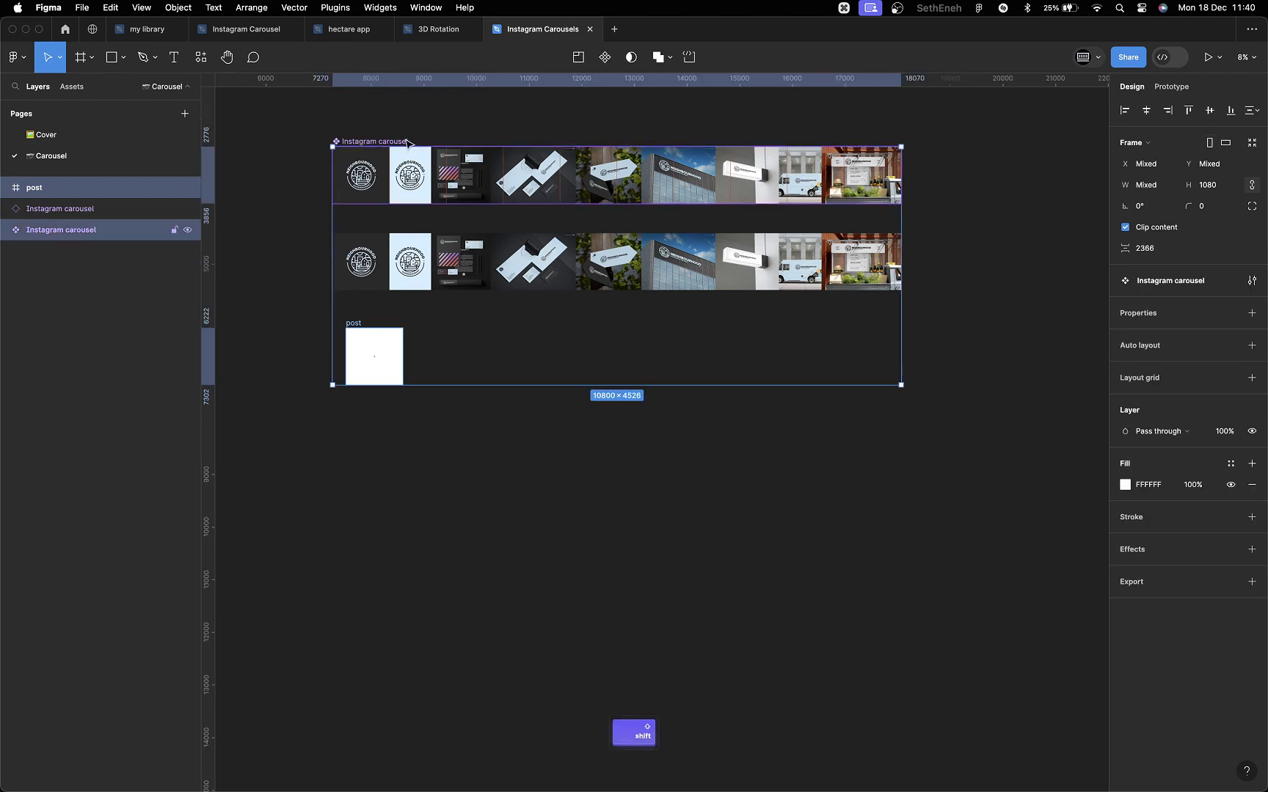
left_click(1123, 110)
left_click(349, 341)
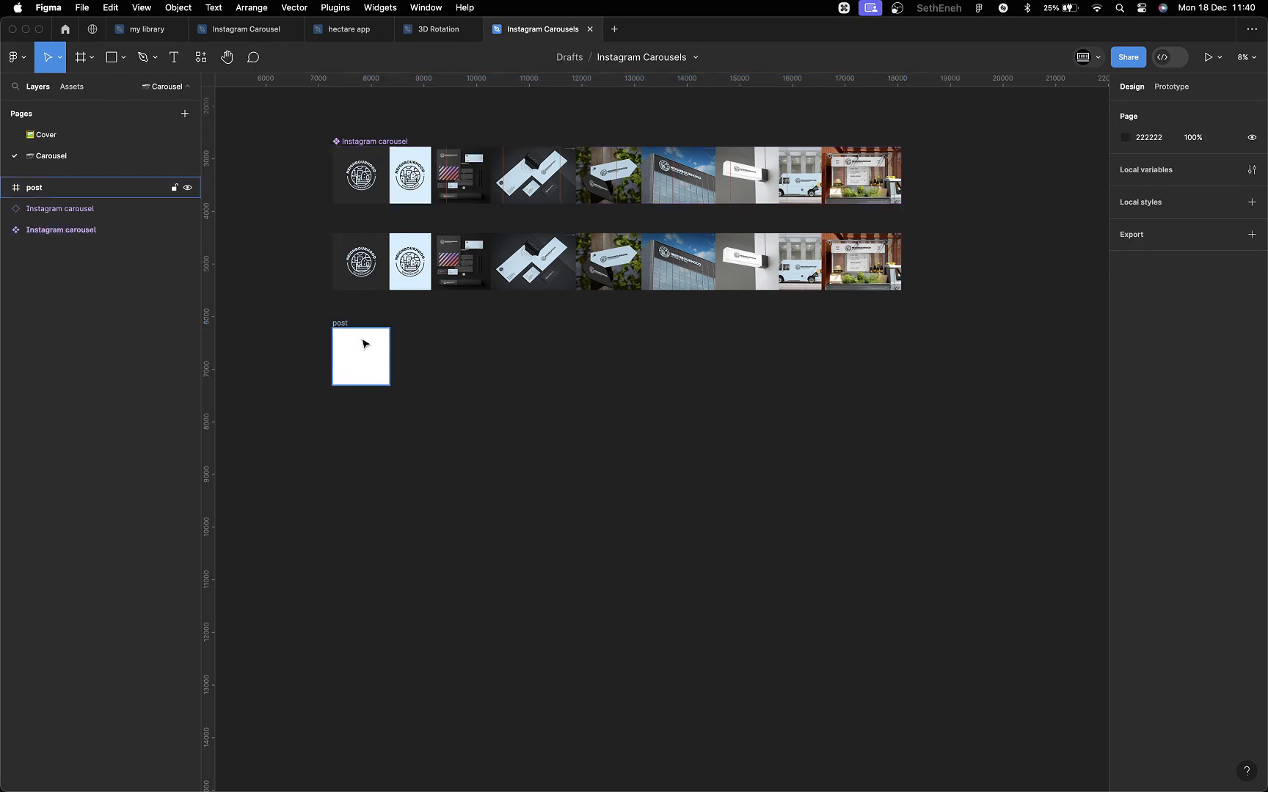
- Duplicate the post frame three times in a horizontal row with 40 px gaps between the frames
scroll(343, 326, "up", 5)
scroll(411, 455, "up", 5)
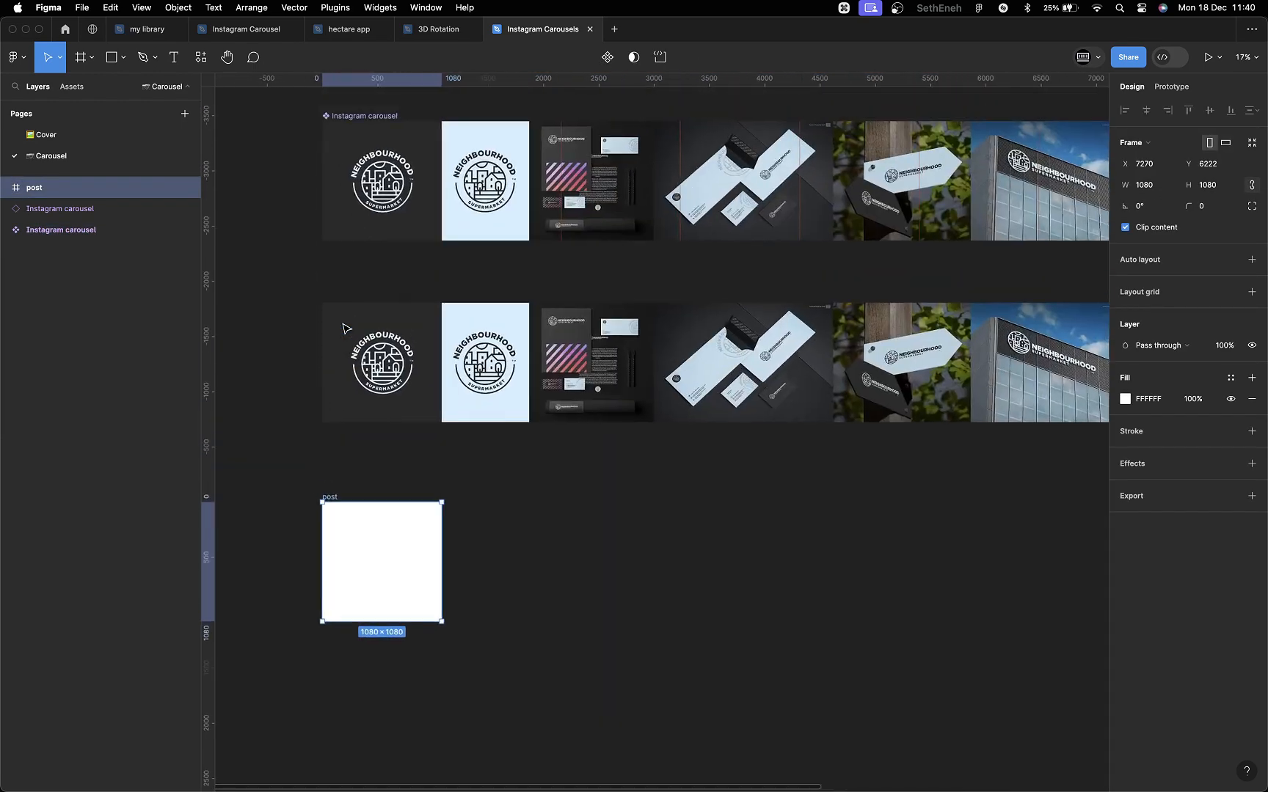
left_click(537, 590)
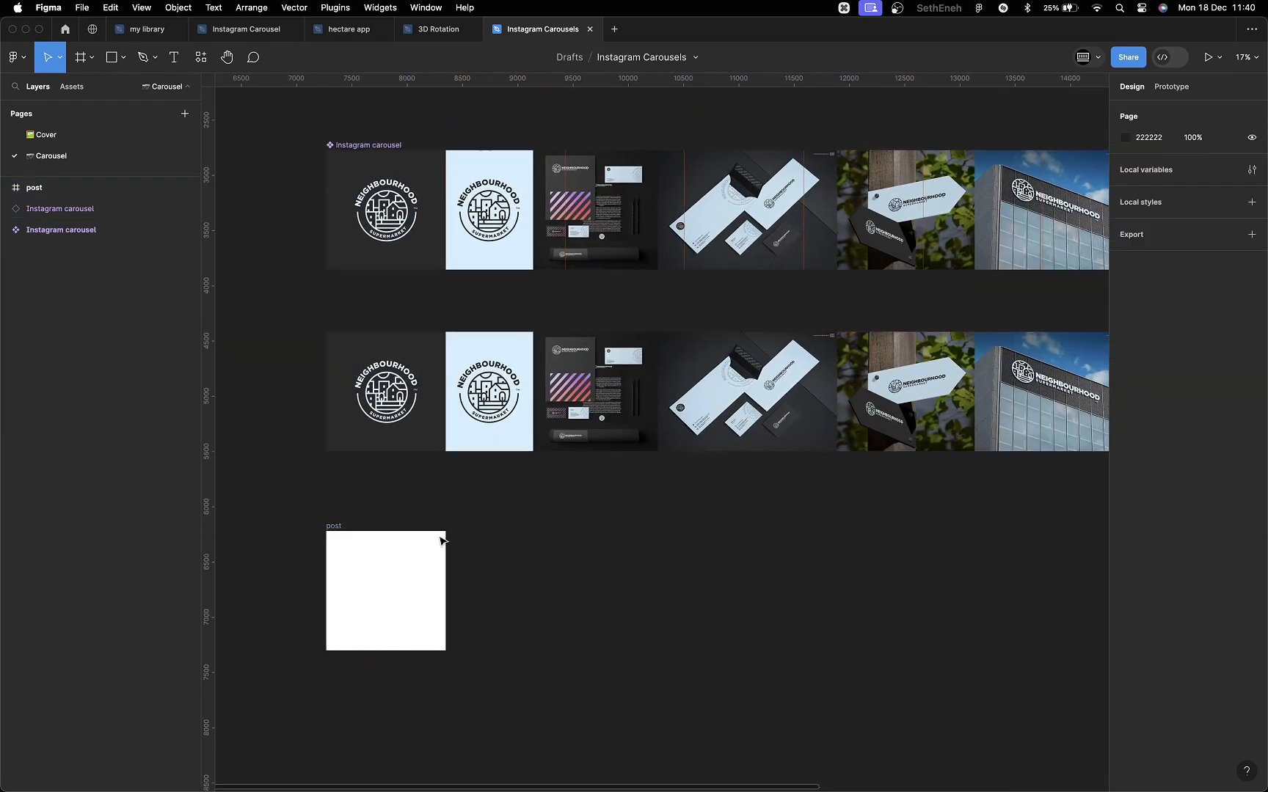
left_click(336, 525)
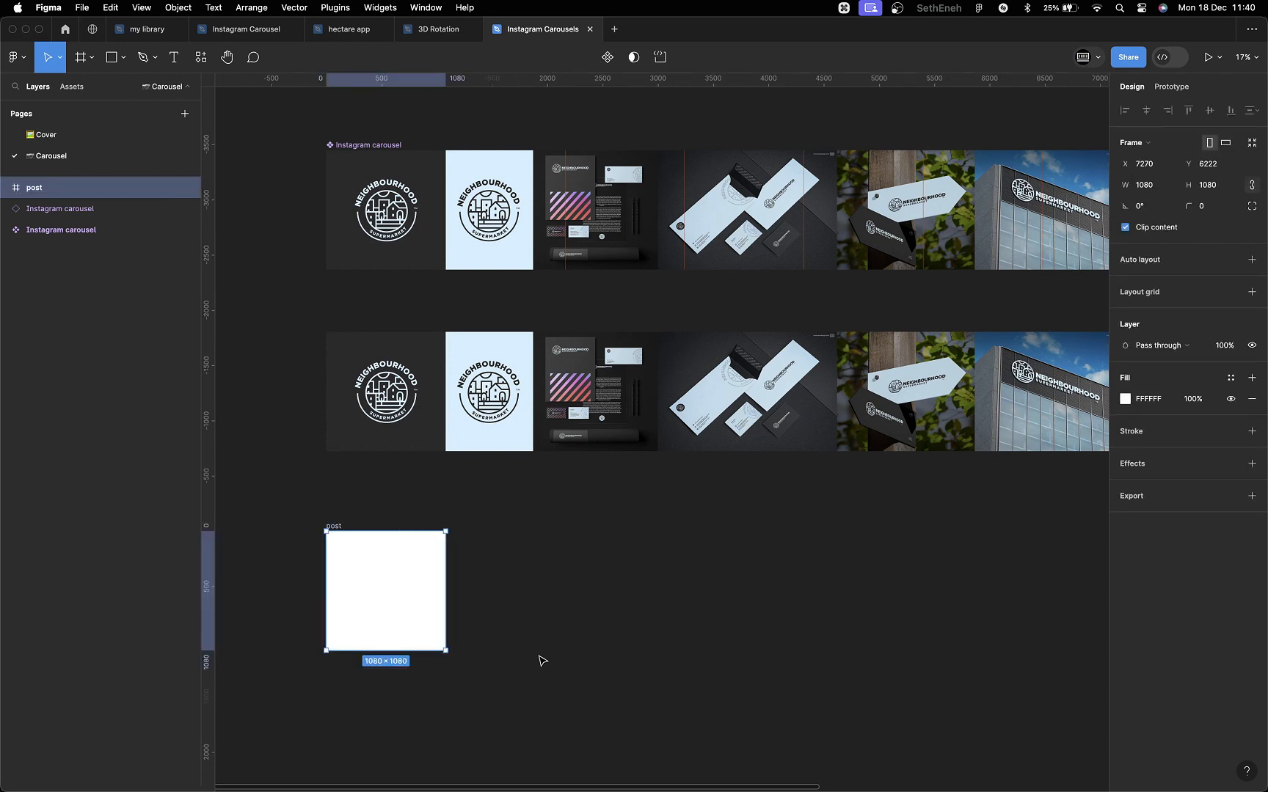
key("super+d")
key("super+d")
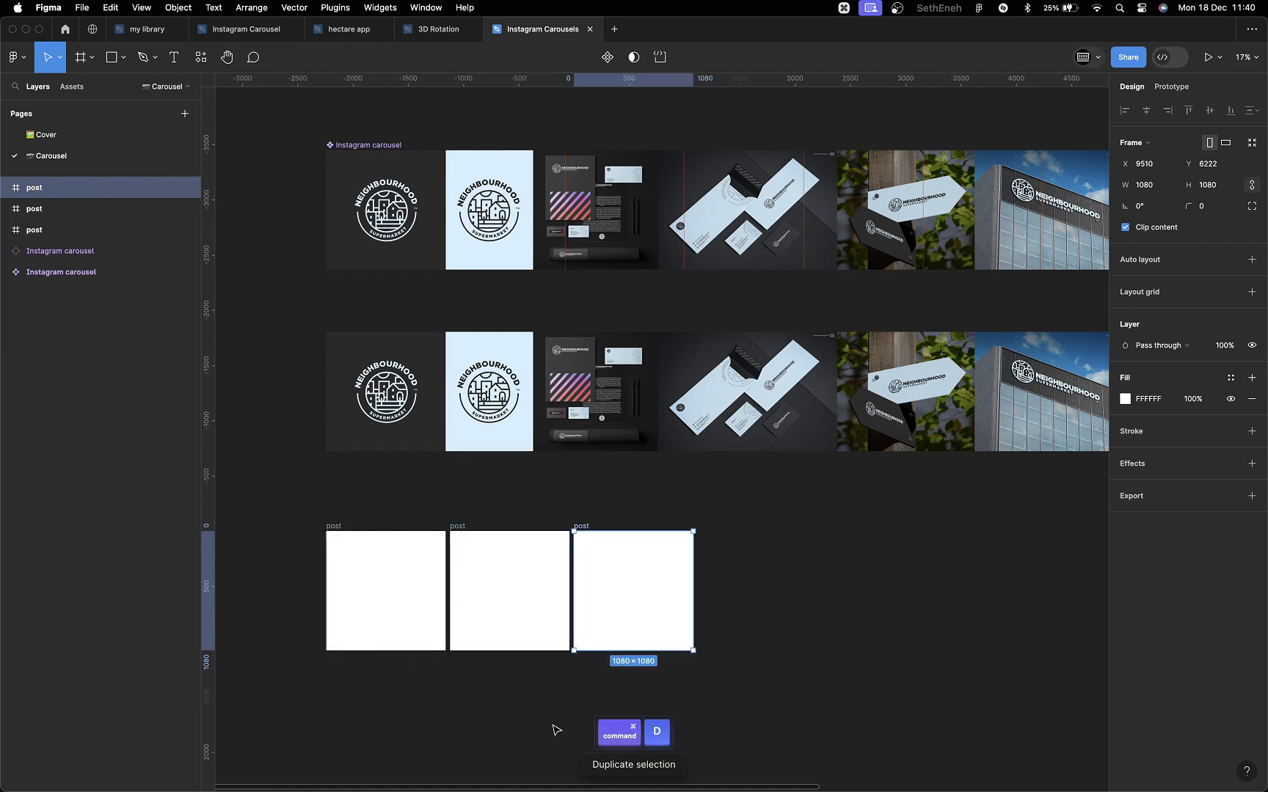
key("super+d")
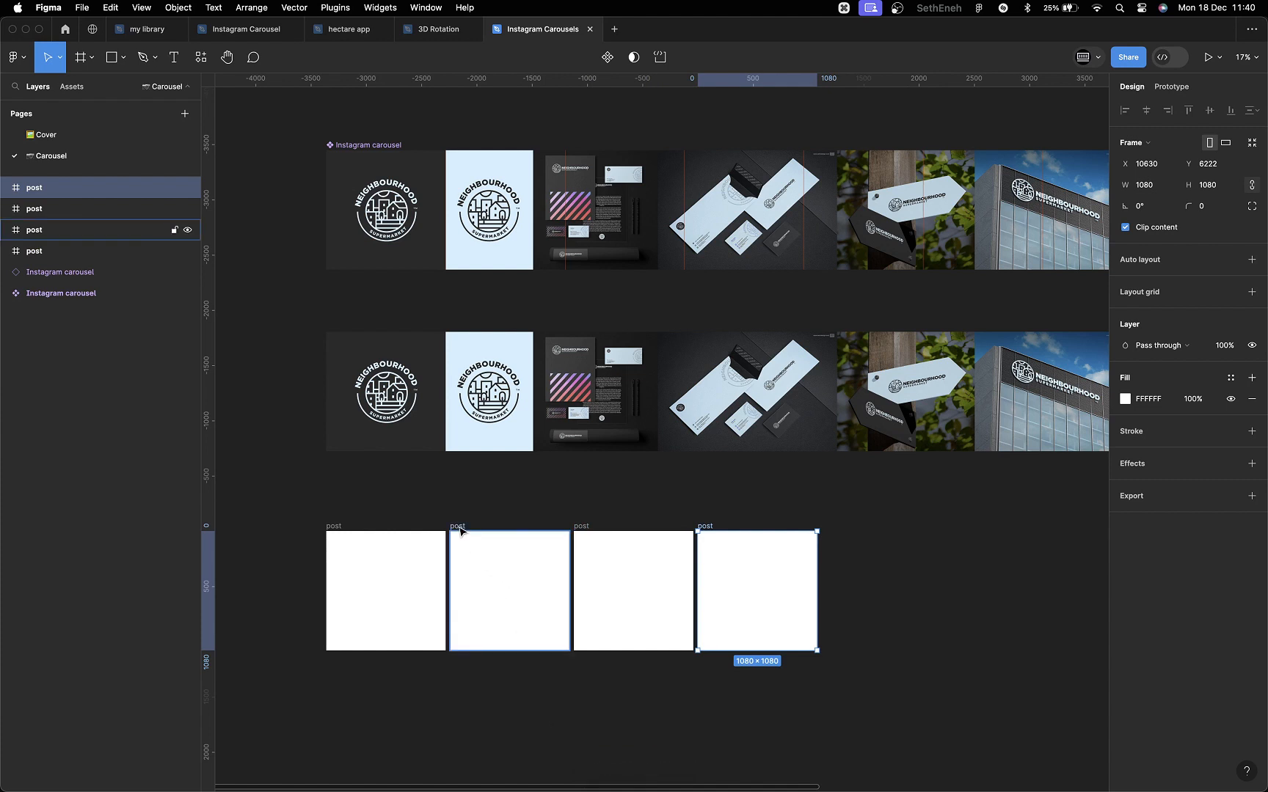
- Rename the first post frame in the row to post 1
left_click(334, 528)
key("Return")
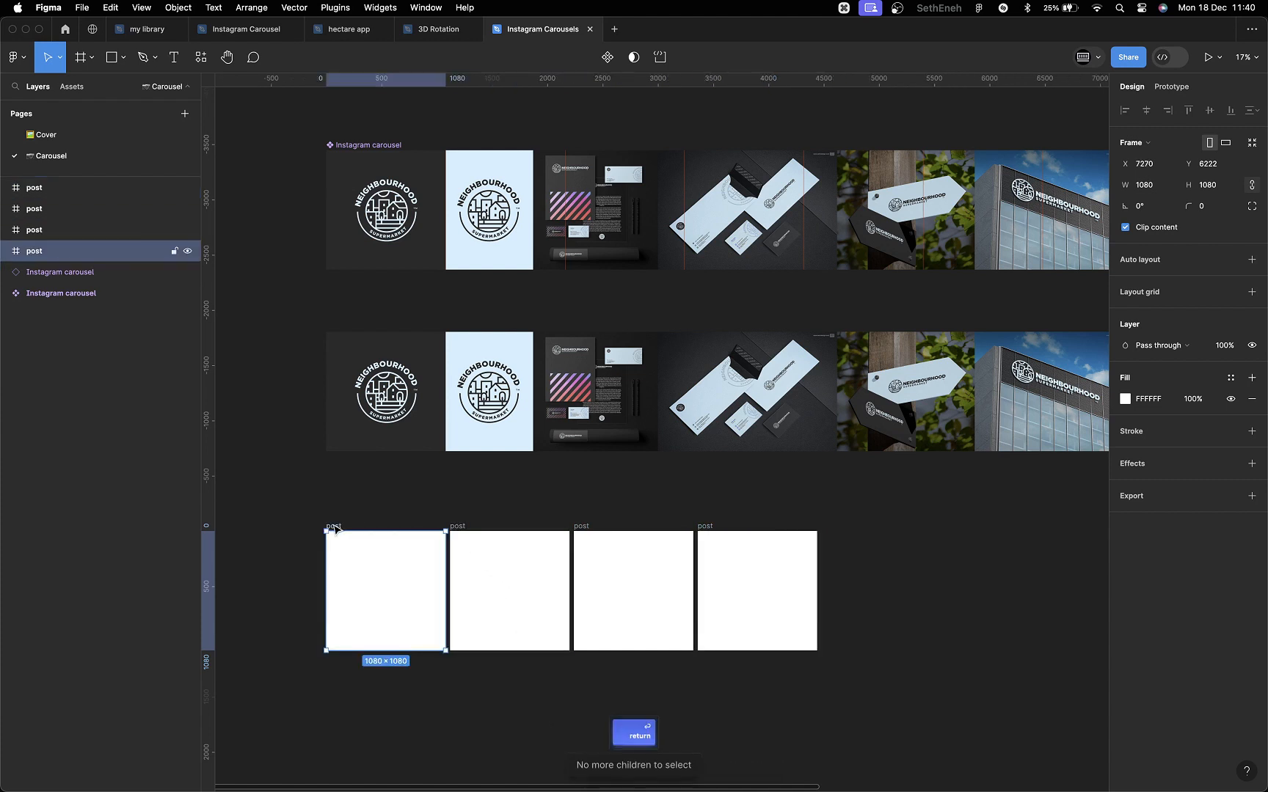
double_click(334, 527)
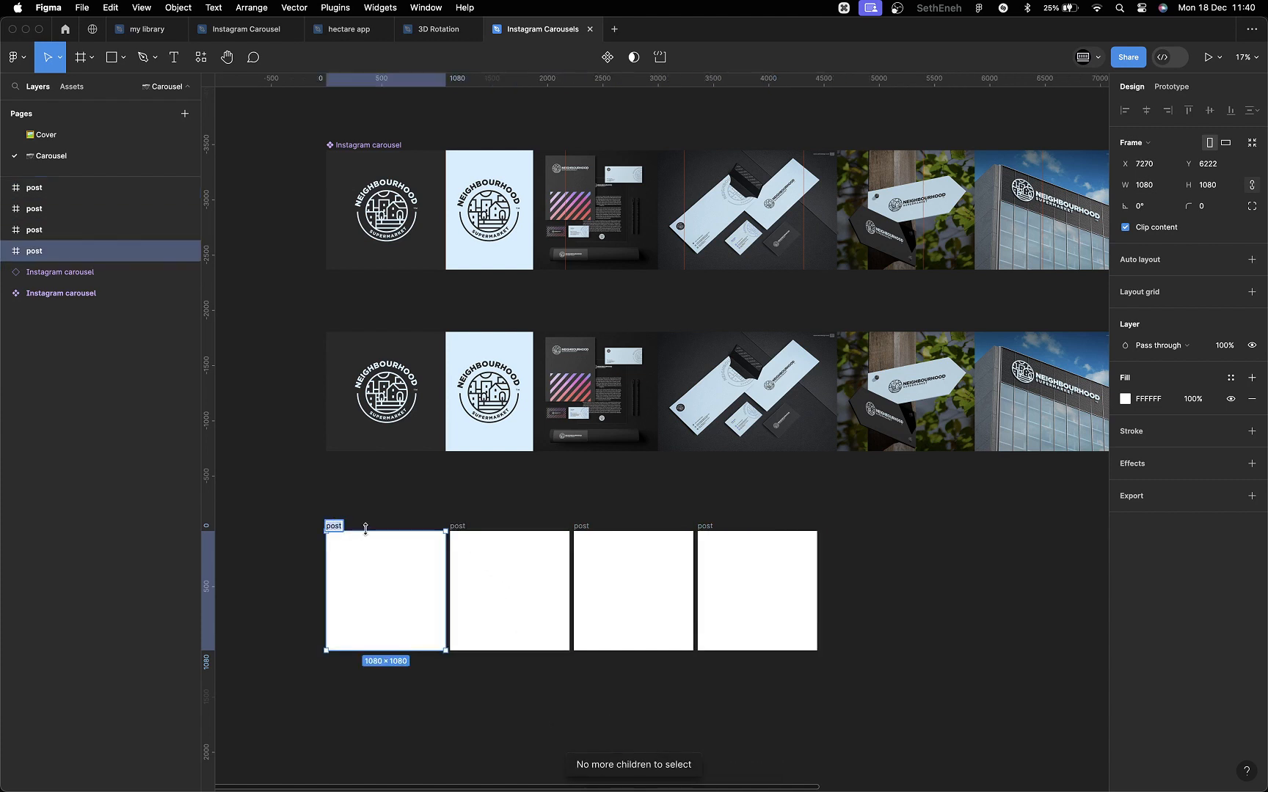
key("Right")
type("1")
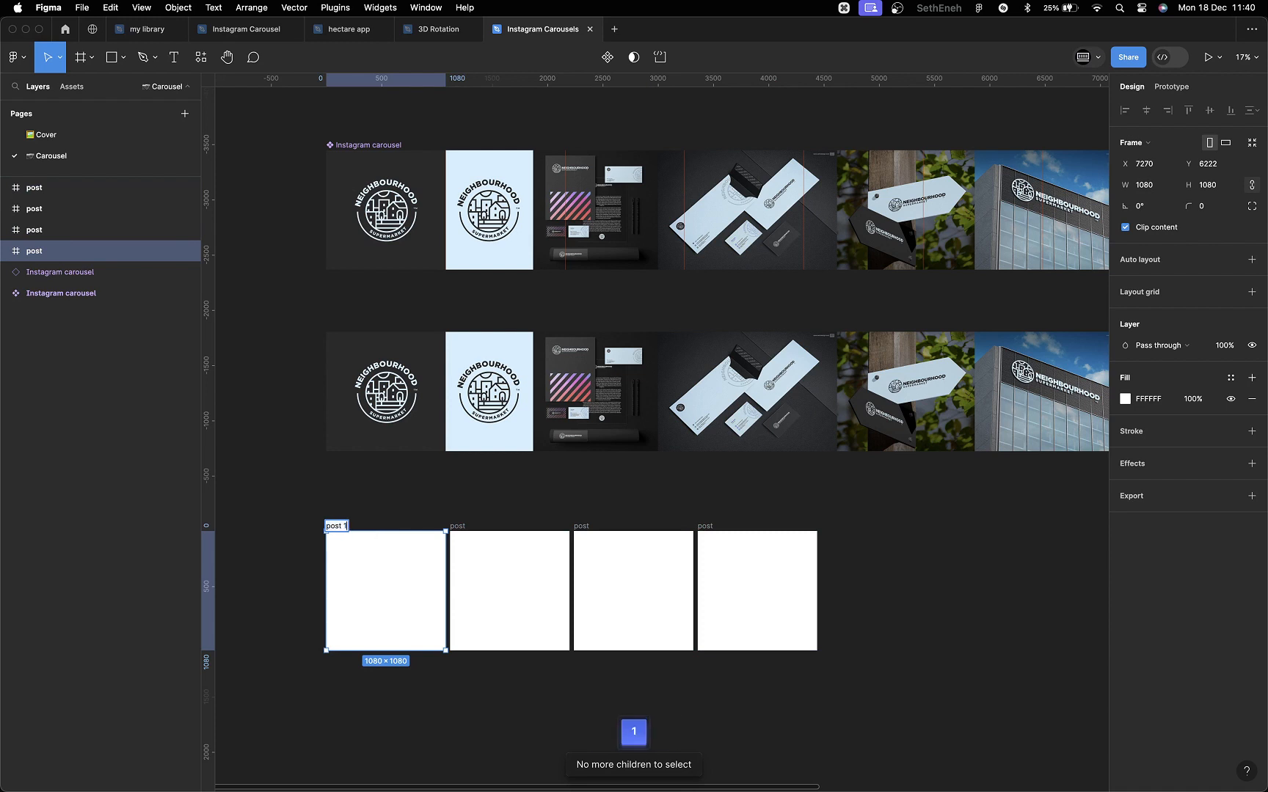
key("Return")
- Rename the second post frame in the row to post 2
left_click(456, 525)
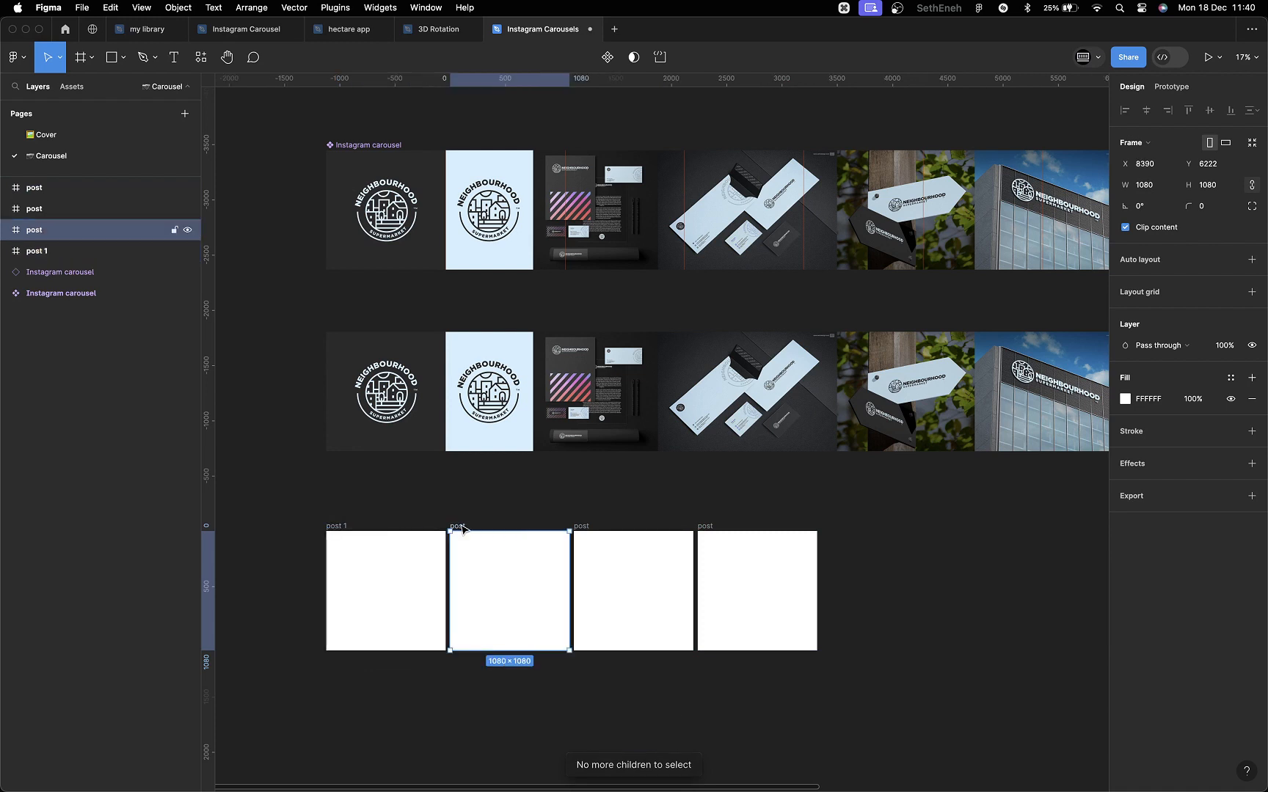
double_click(457, 525)
key("Right")
type("2")
key("Return")
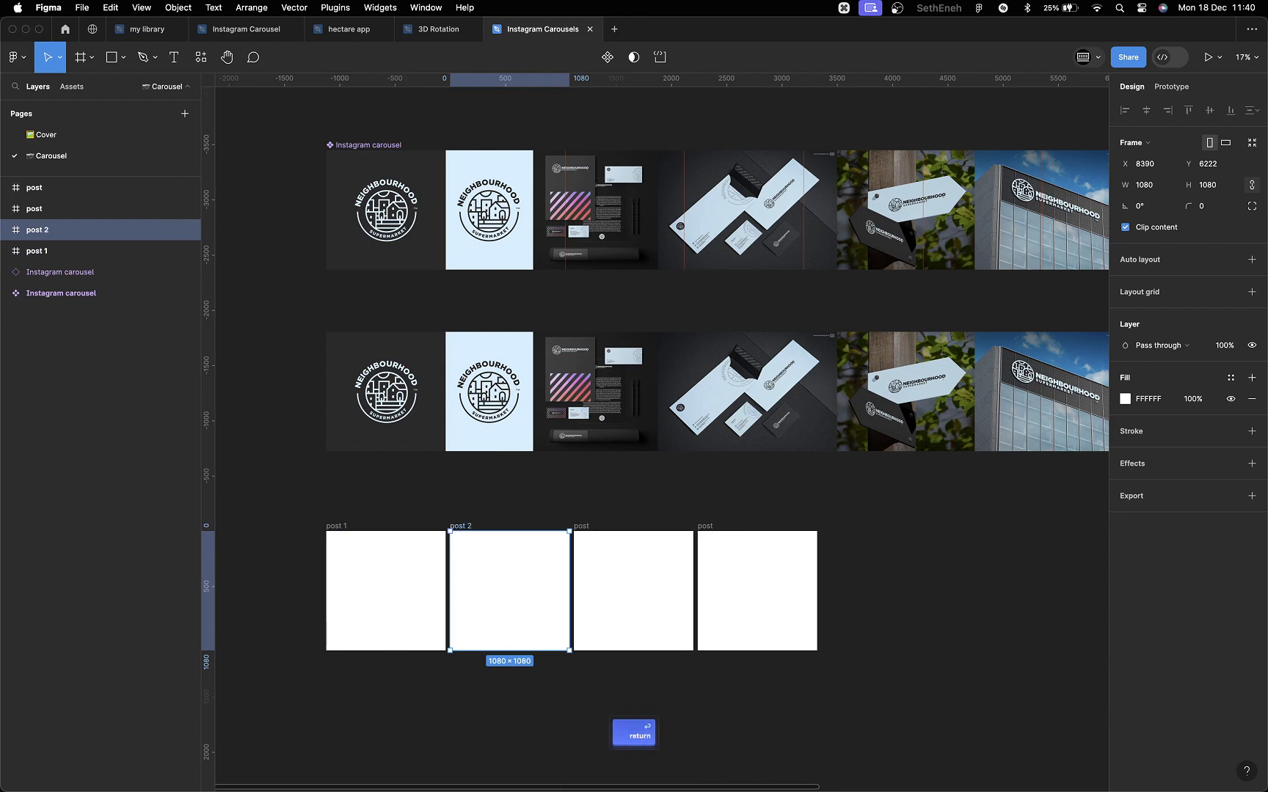
- Rename the third post frame in the row to post 3
left_click(587, 528)
double_click(582, 526)
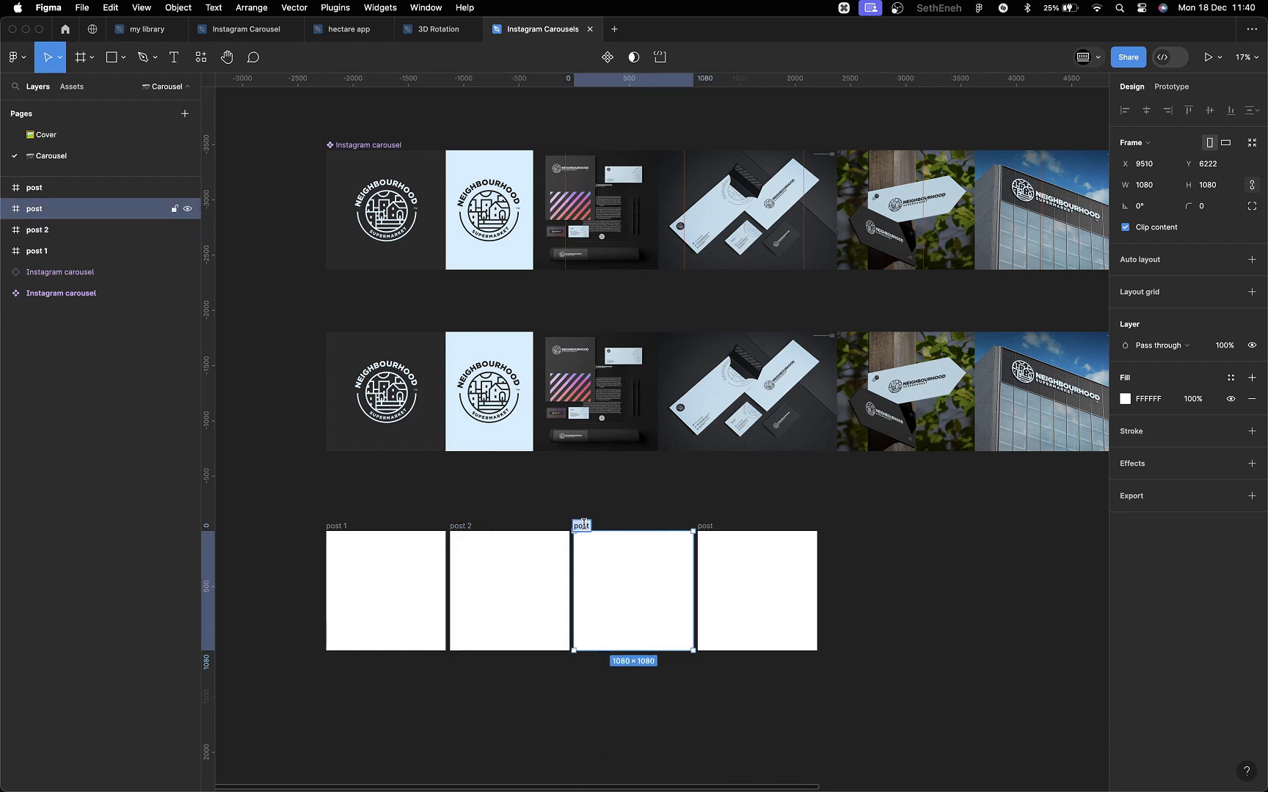
key("Right")
type("3")
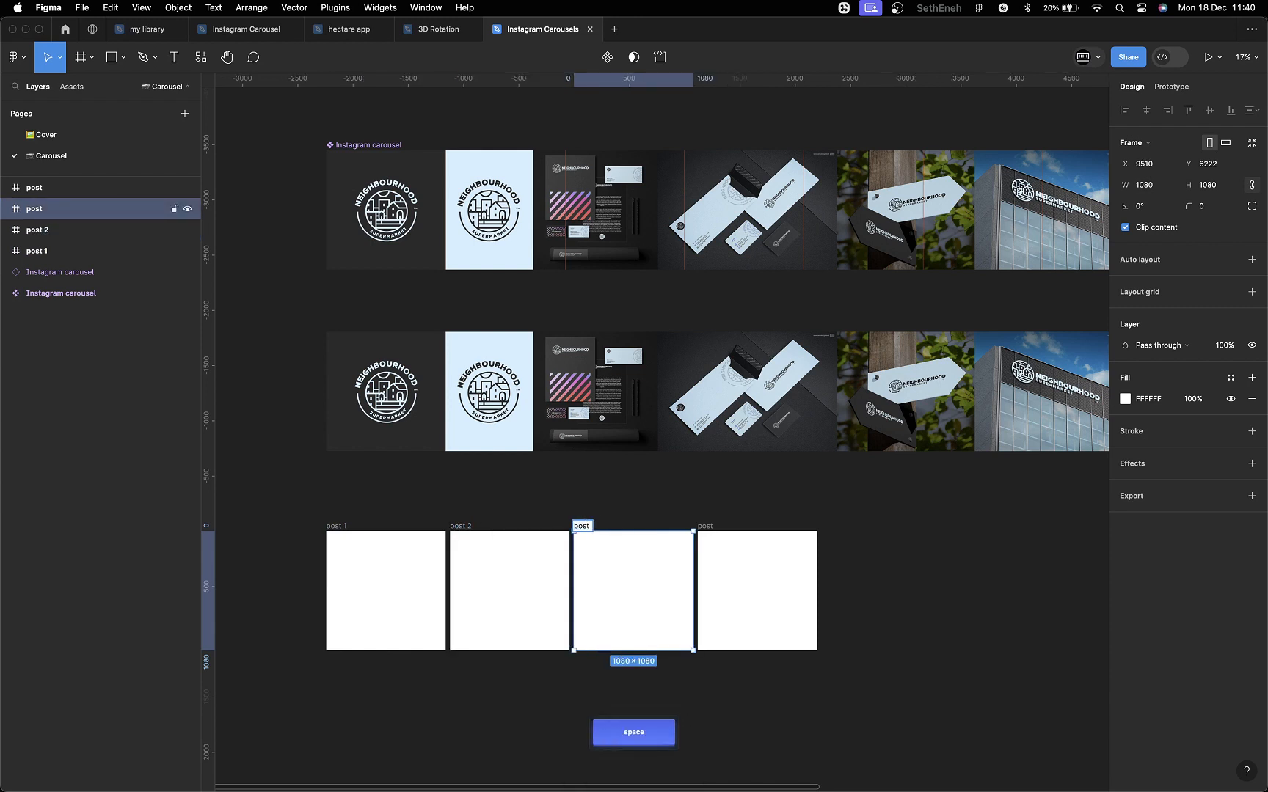
key("Return")
- Undo the frame renames and the duplications back to the single original post frame
key("super+z")
key("super+z")
key("super+z")
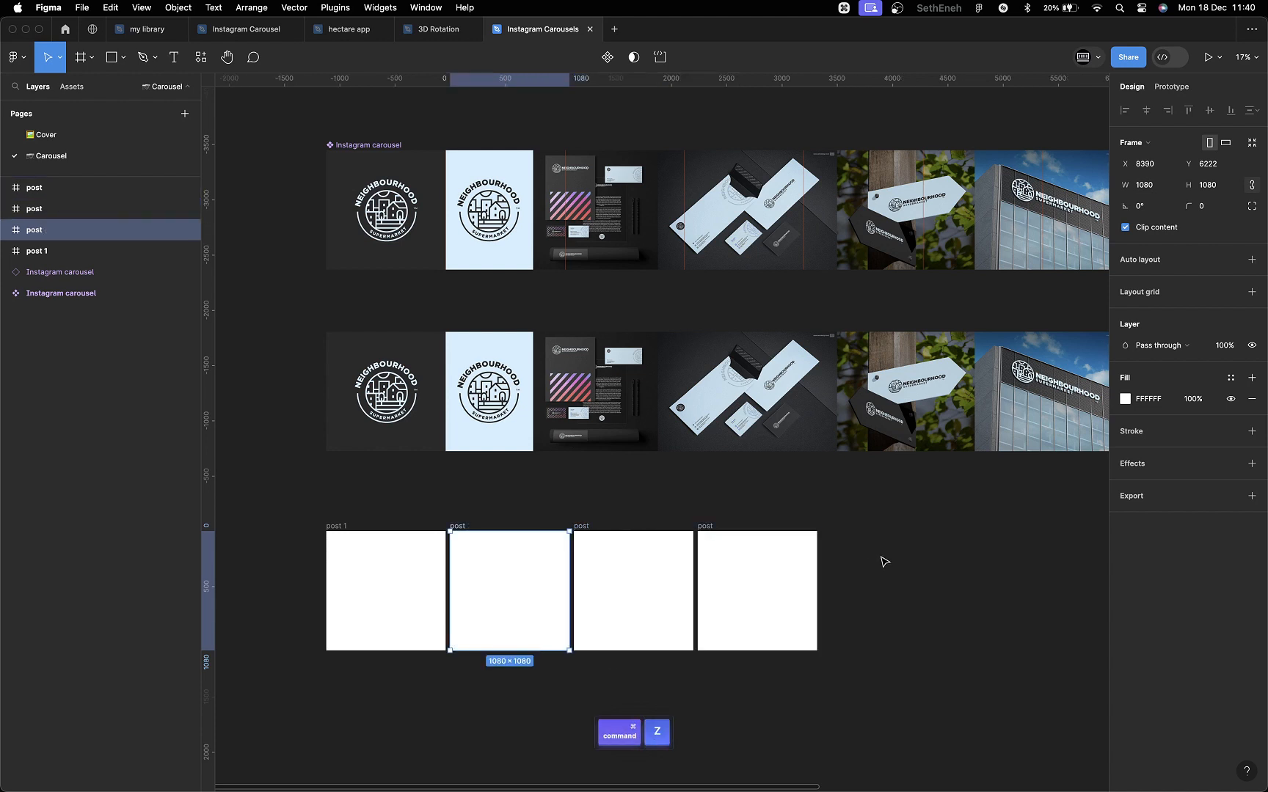
key("super+z")
key("super+z")
key("super+z")
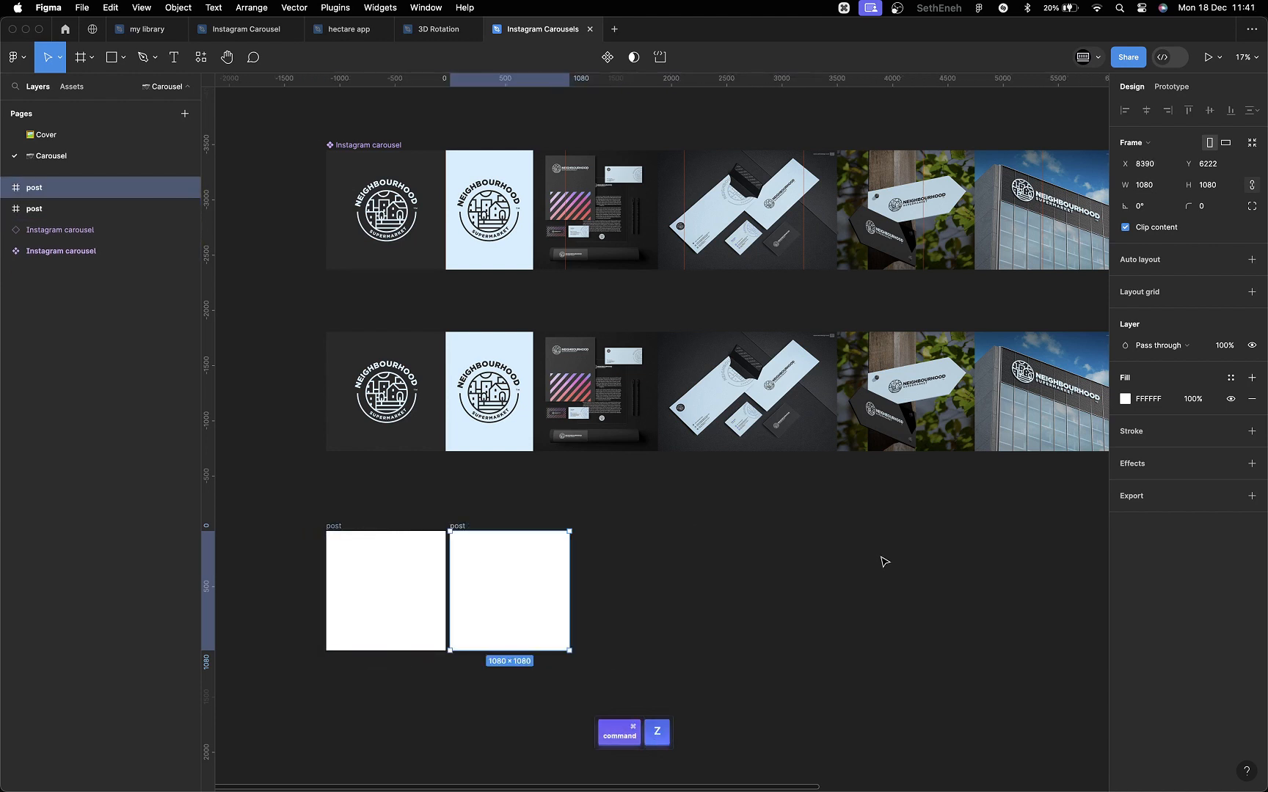
- Rename the single remaining post frame to post 1
double_click(336, 526)
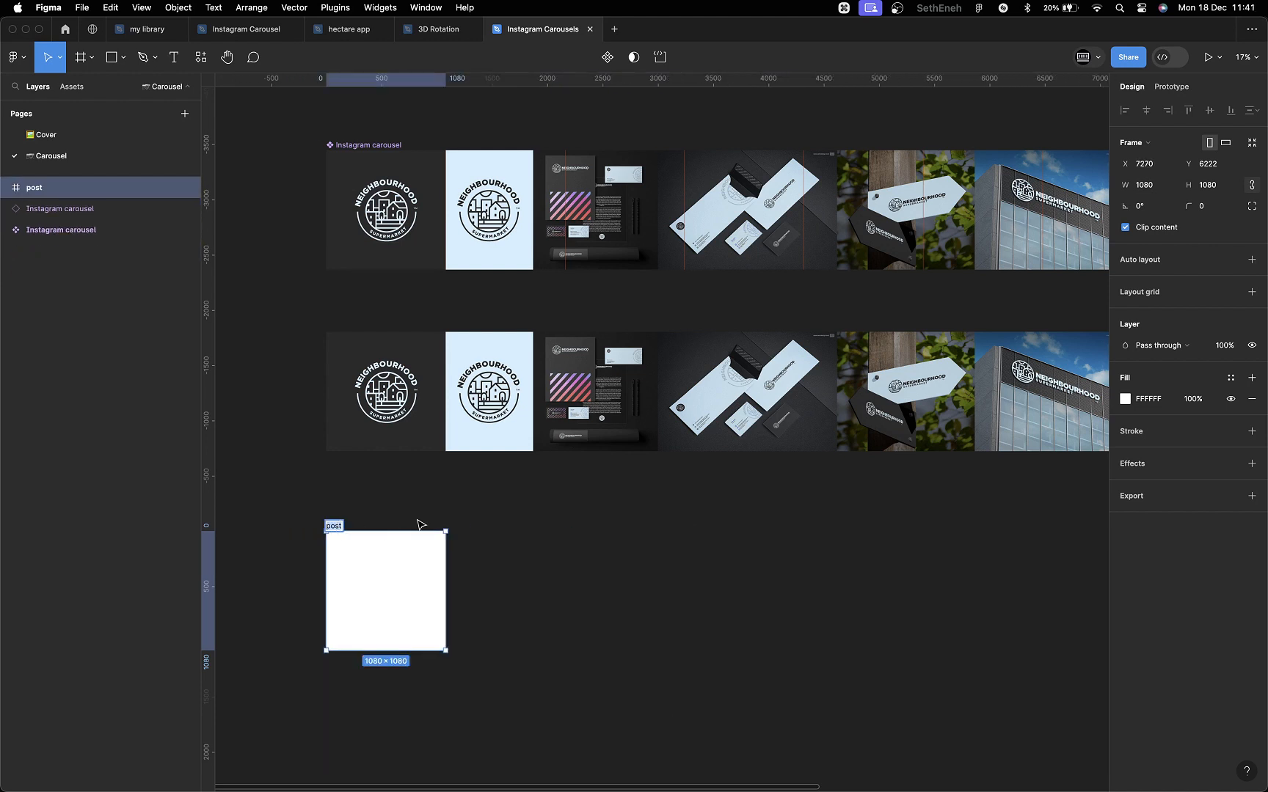
key("Right")
type("1")
key("Return")
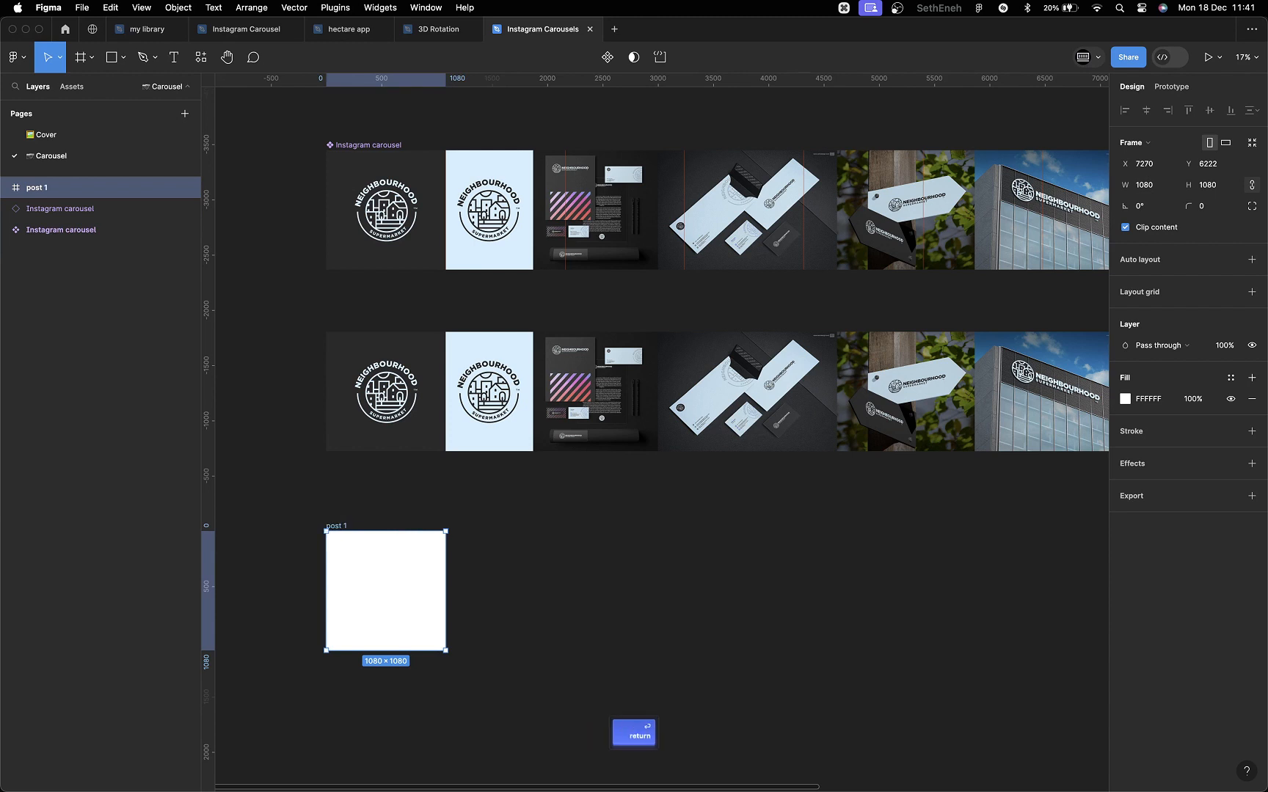
- Duplicate the post 1 frame nine times in a horizontal row with 40 px gaps
key("super+d")
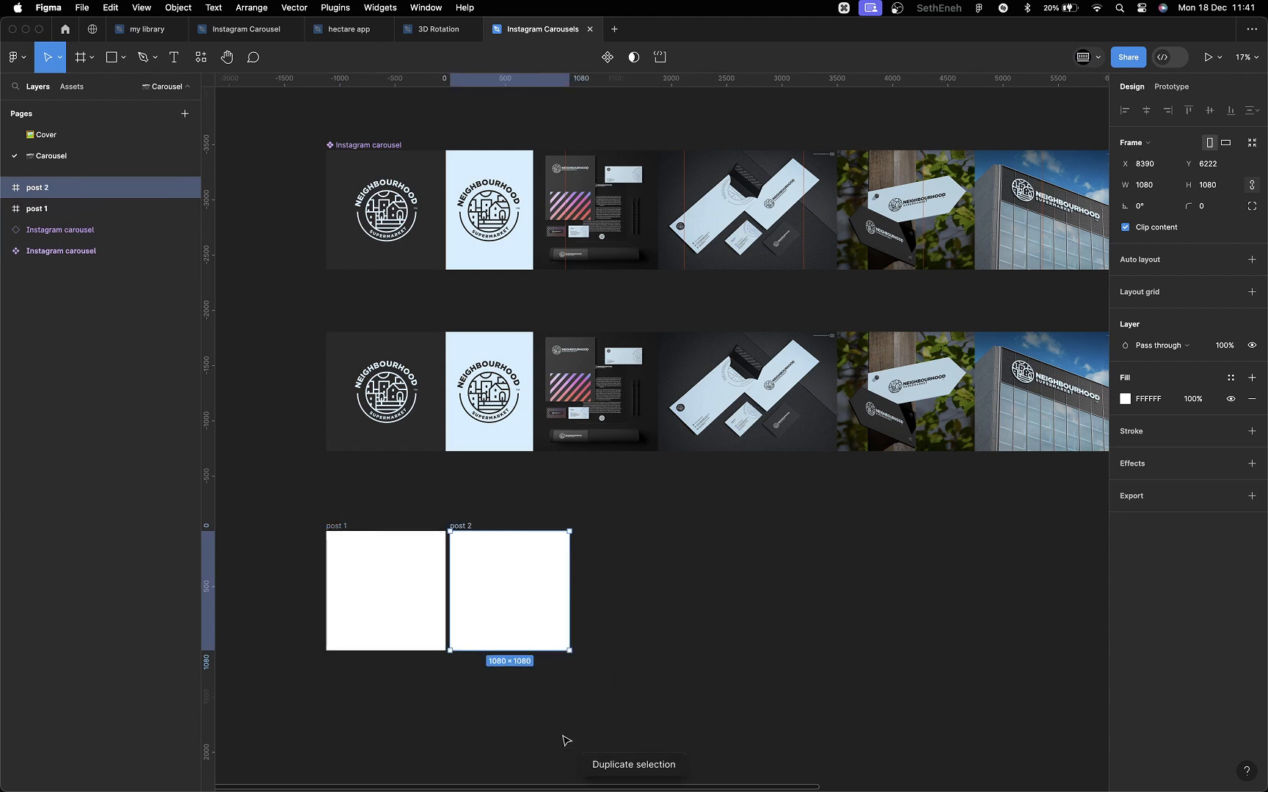
key("super+d")
key("super+d")
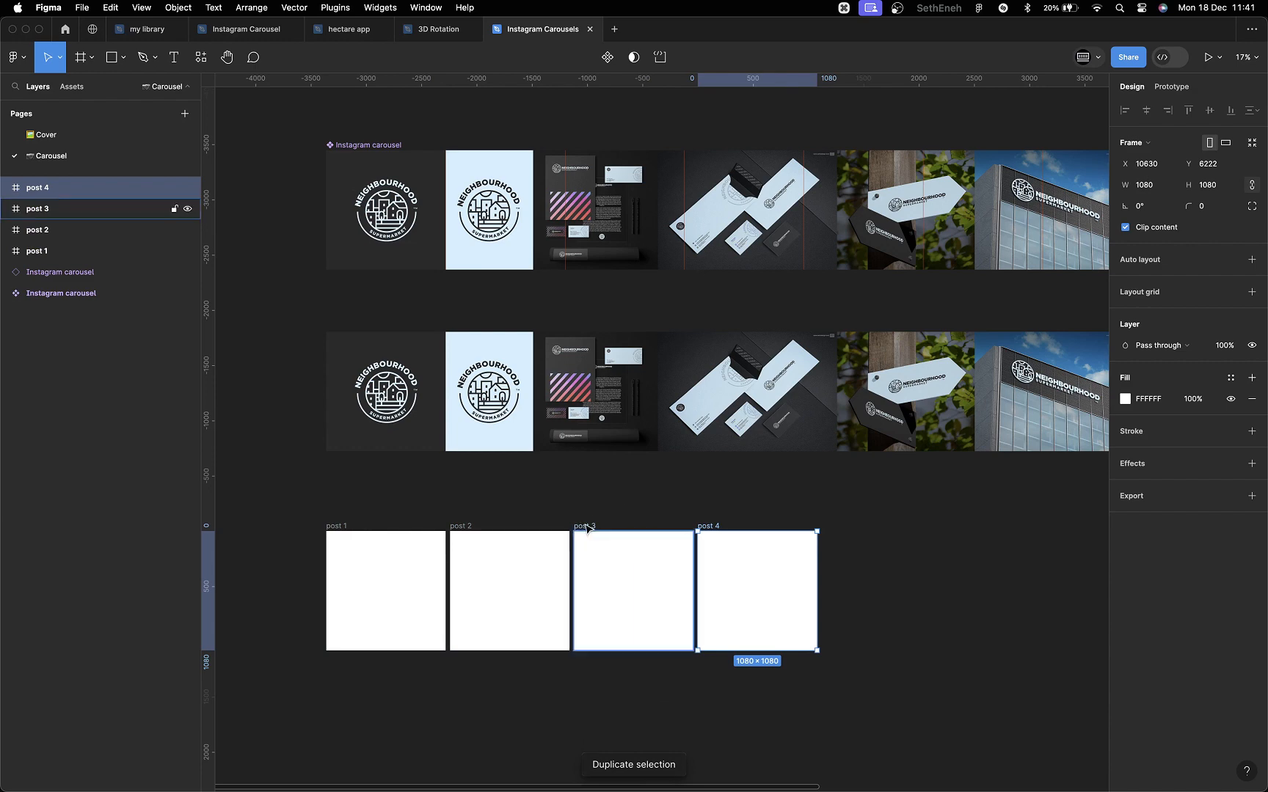
key("super+d")
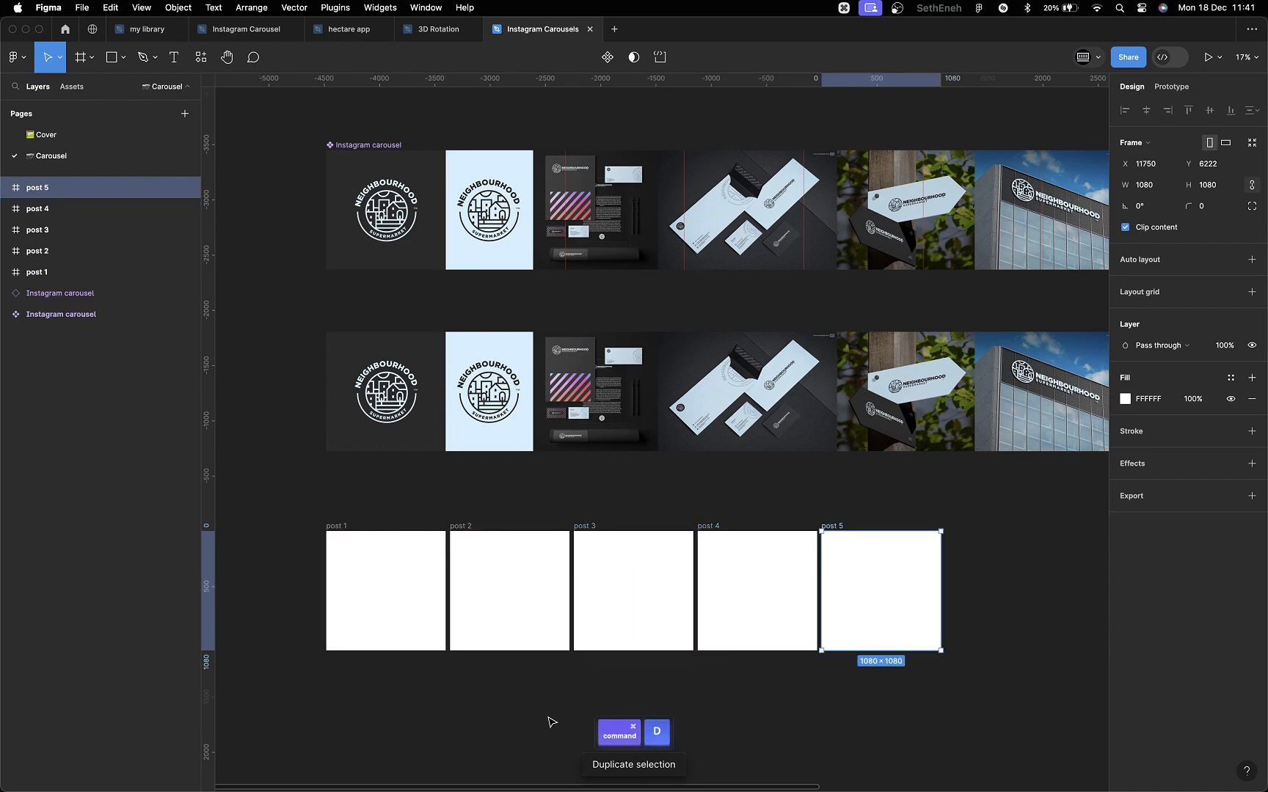
key("super+d")
scroll(784, 687, "right", 5)
key("super+d")
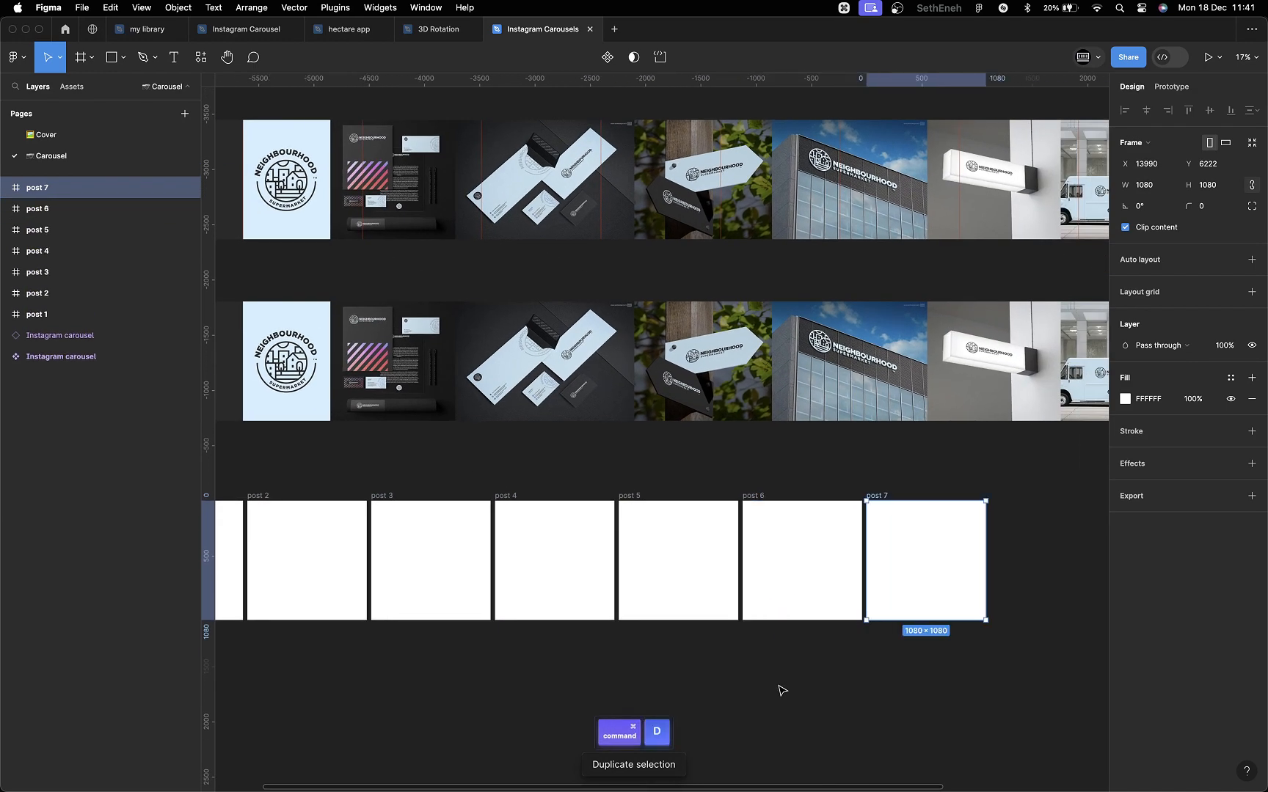
scroll(782, 691, "right", 4)
key("super+d")
scroll(869, 690, "right", 4)
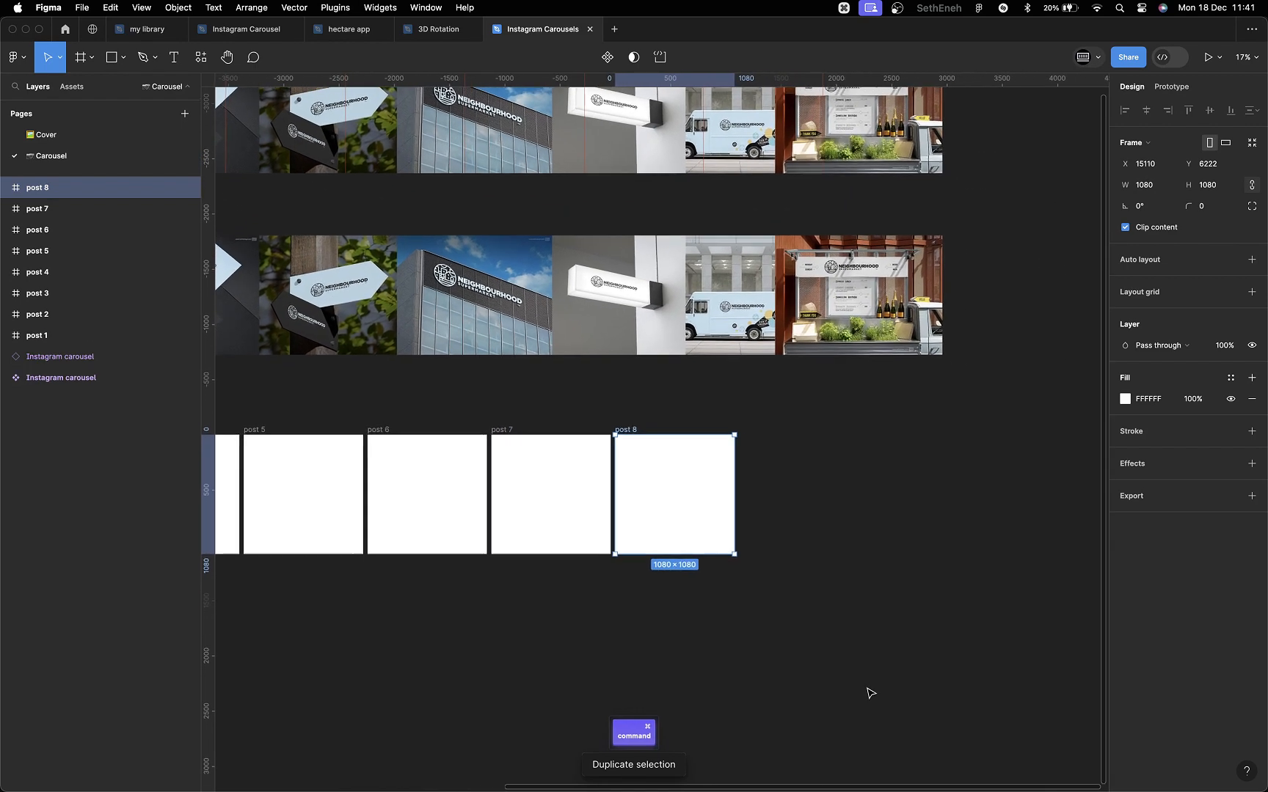
key("super+d")
scroll(869, 694, "right", 4)
key("super+d")
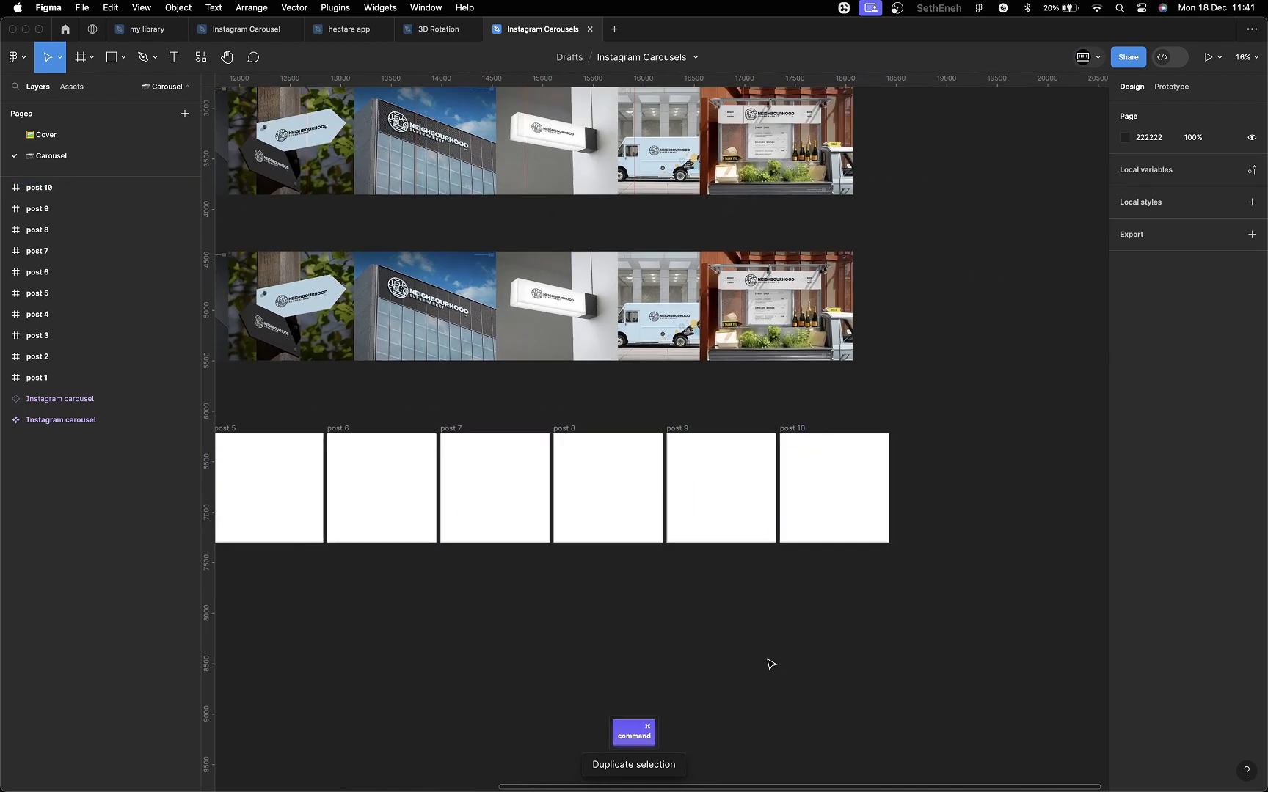
- Set the horizontal spacing between all ten post frames to 0
scroll(766, 665, "down", 5)
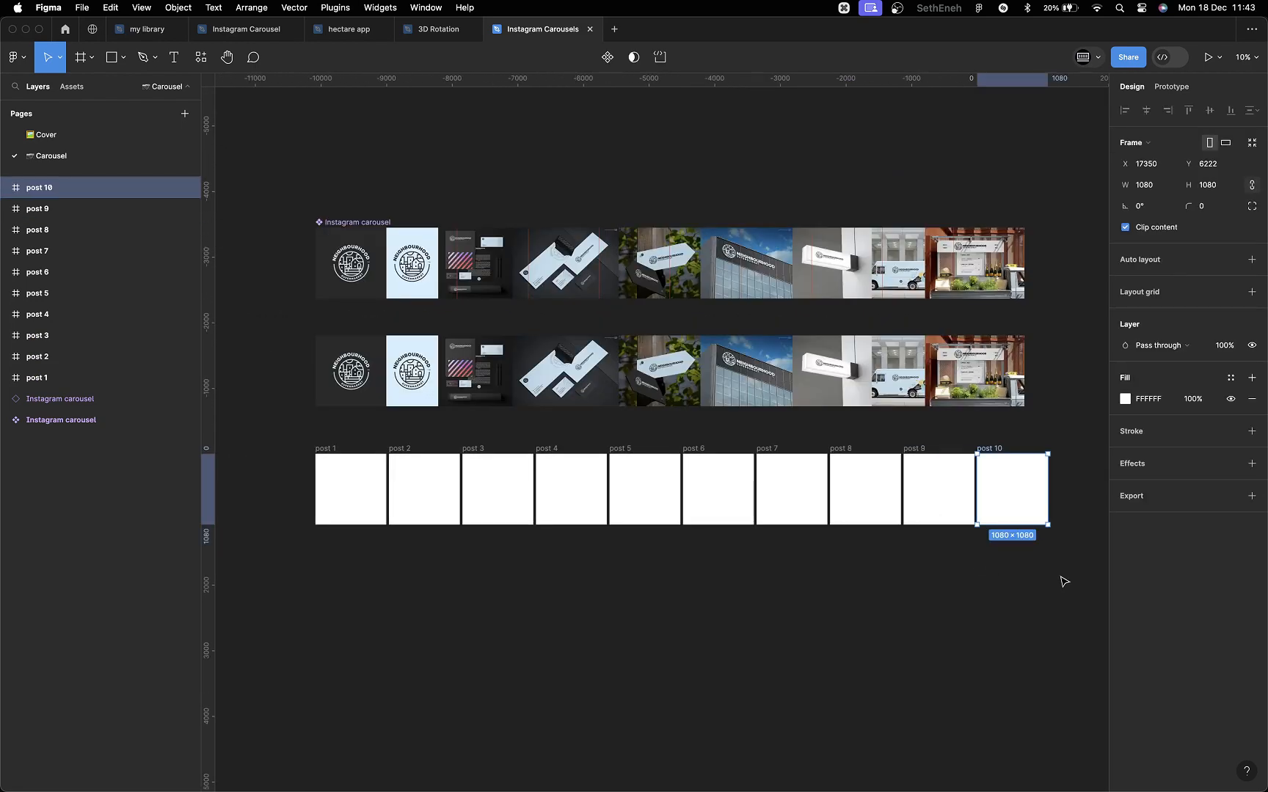
left_click_drag(1065, 572, 310, 451)
left_click(1152, 253)
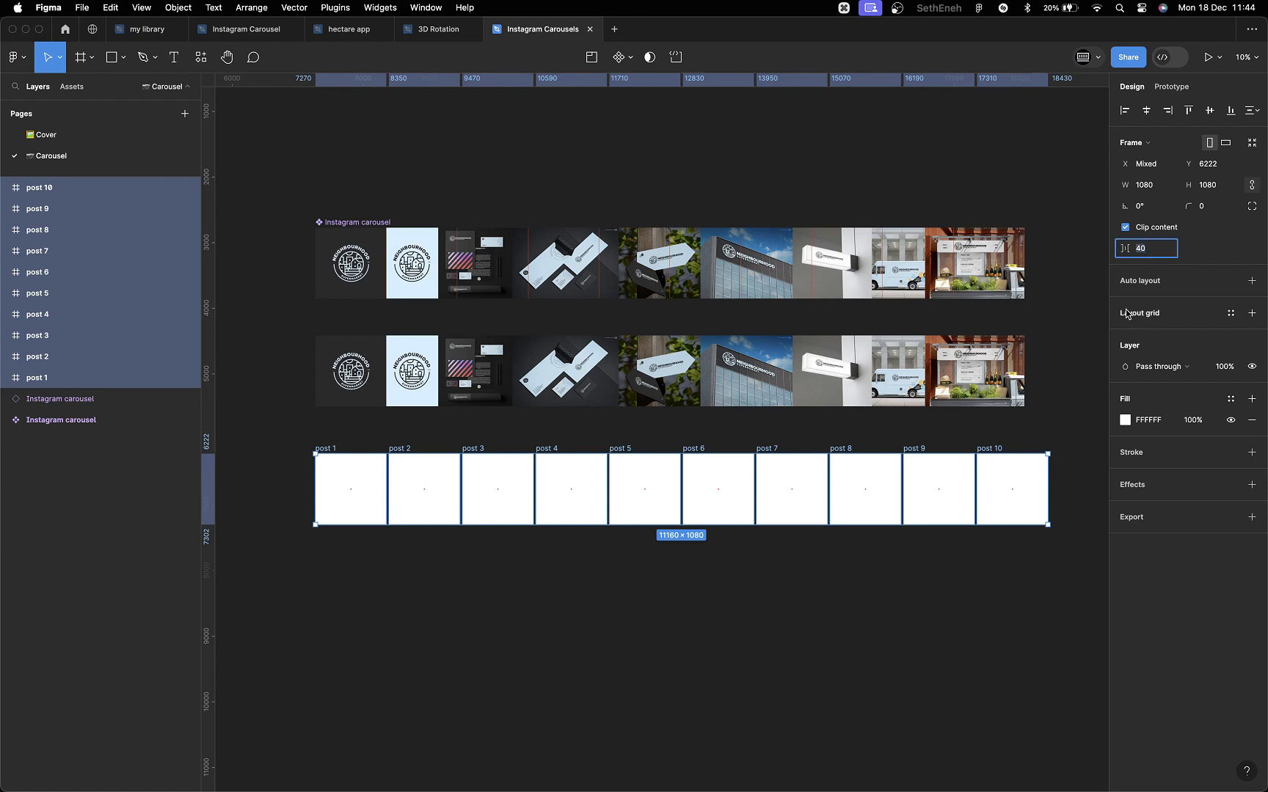
type("0")
key("Return")
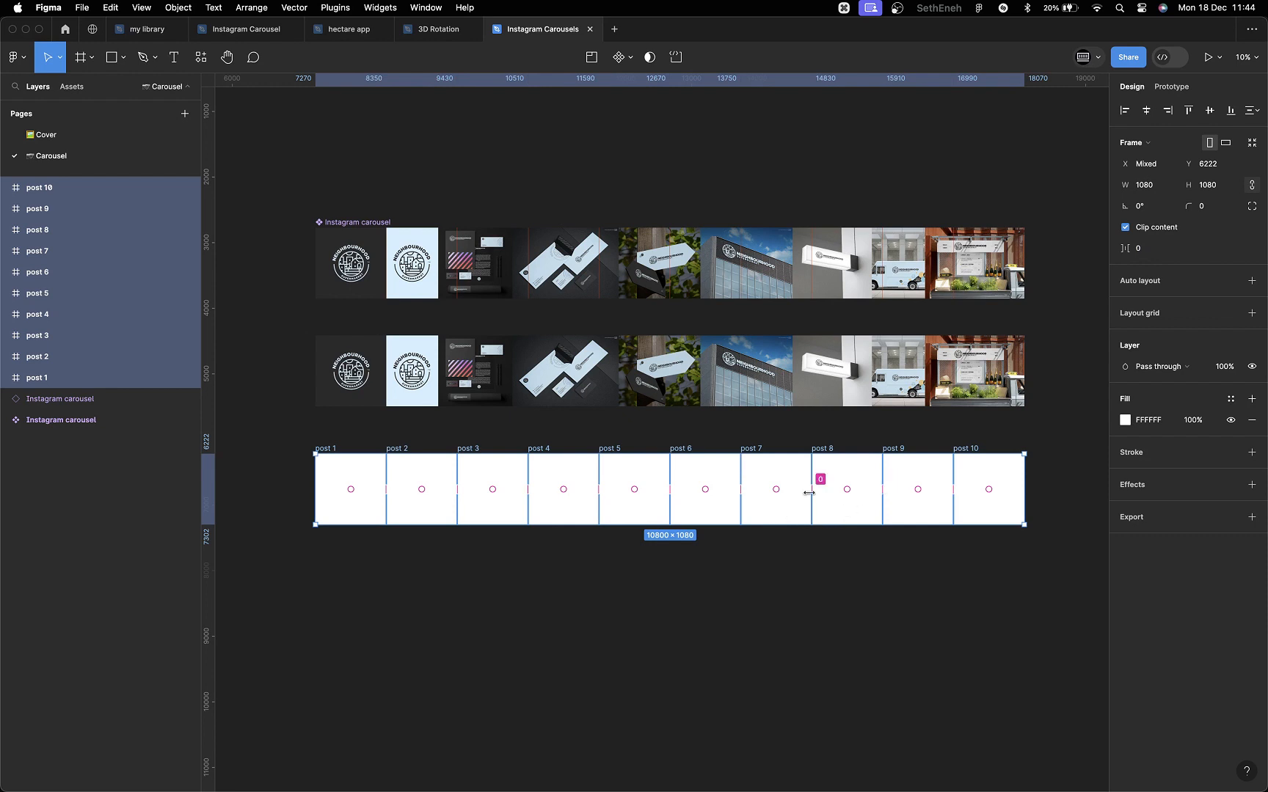
left_click(722, 574)
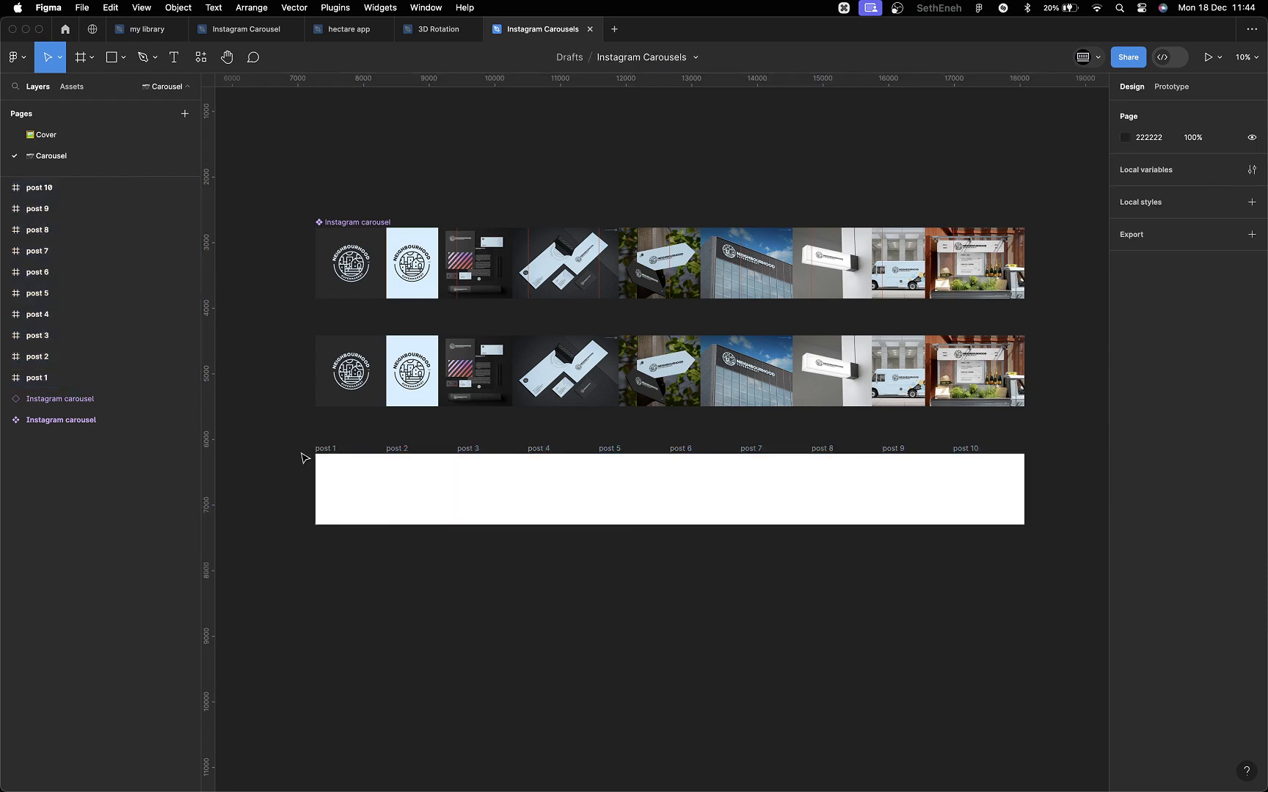
left_click_drag(300, 578, 1070, 175)
left_click(983, 629)
- Move the carousel instance into the post 1 frame and align it to the frame's left and top edges
left_click(375, 360)
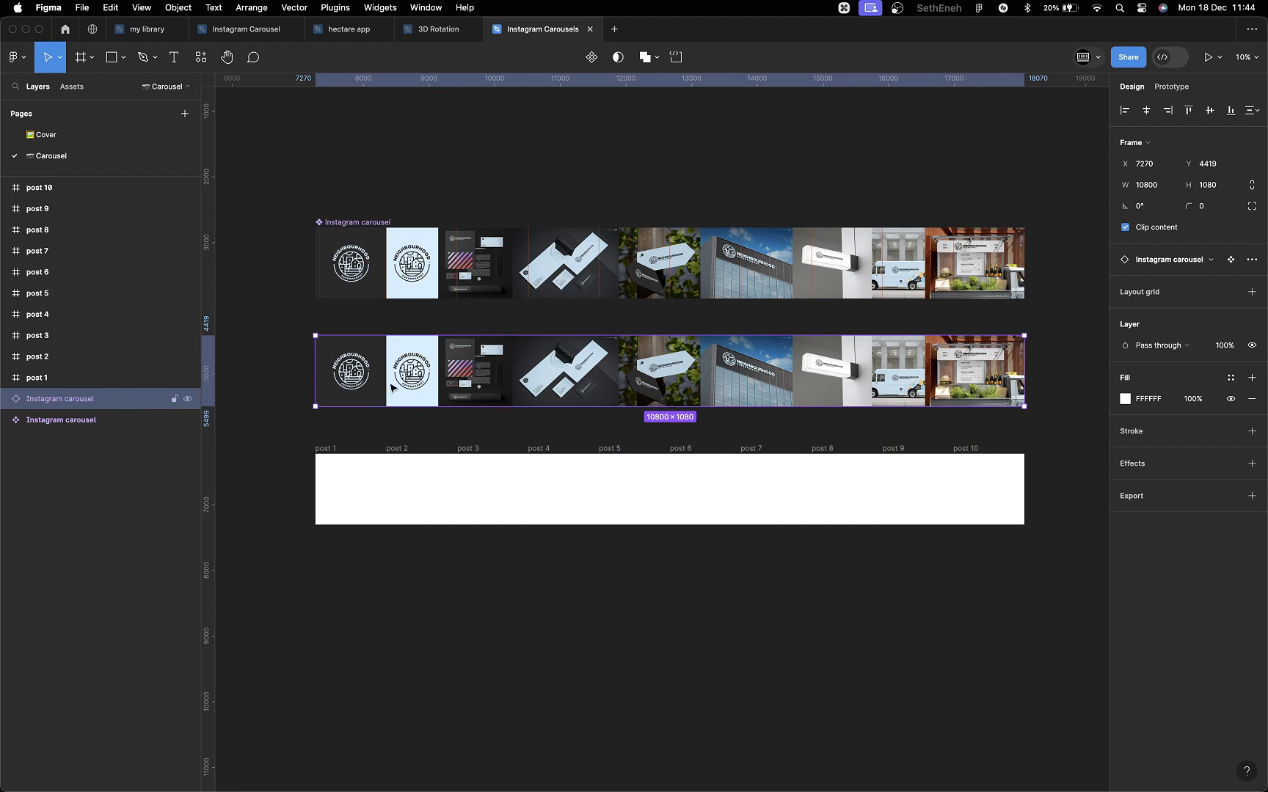
left_click_drag(348, 383, 350, 497)
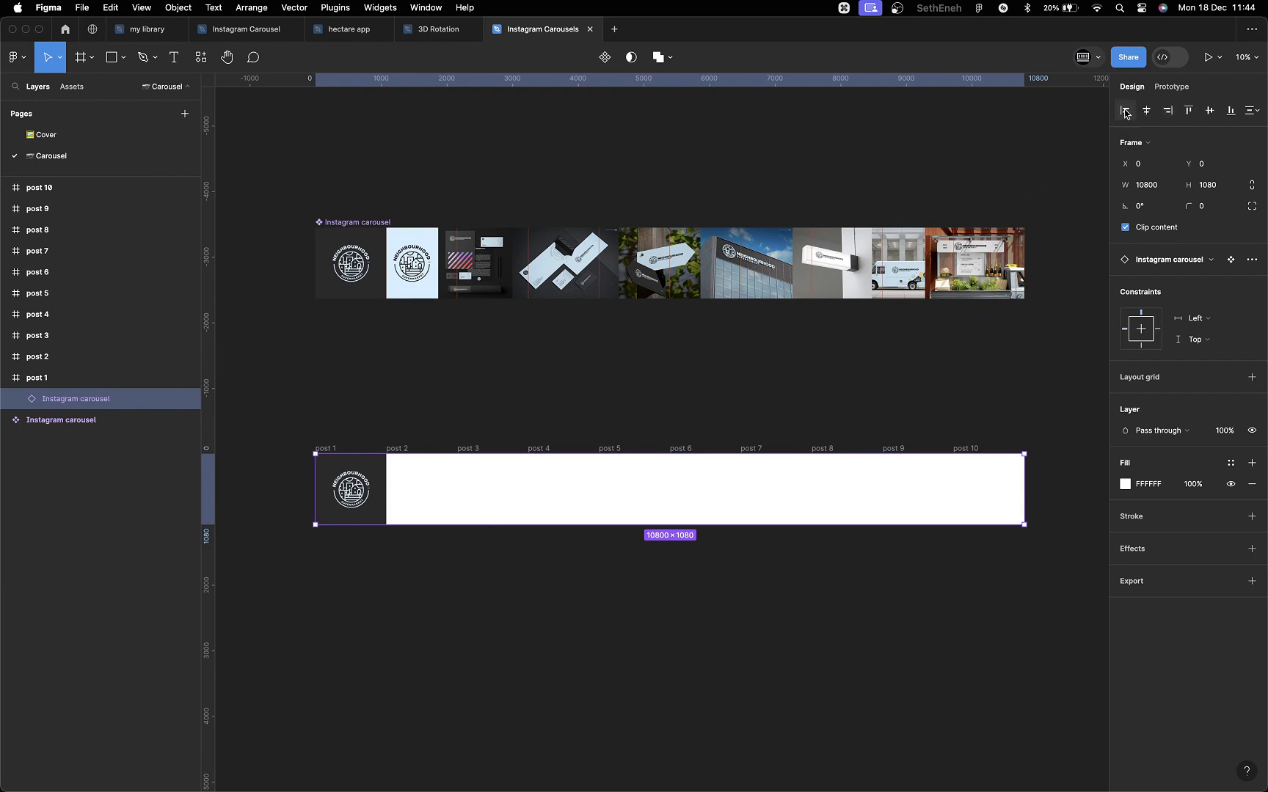
left_click(1190, 111)
- Copy the carousel instance from post 1 into the post 2, post 3 and post 4 frames, keeping its canvas position
key("alt")
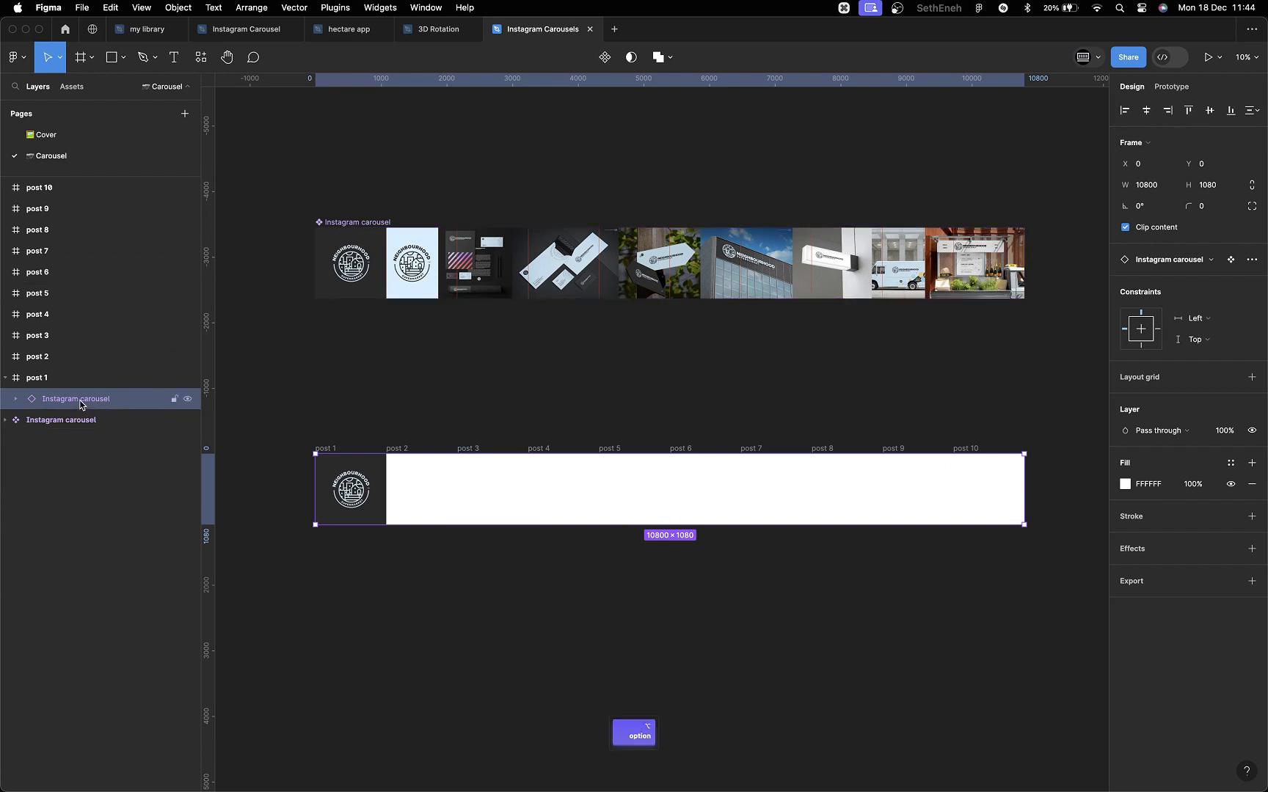
left_click_drag(79, 403, 50, 319)
key("alt")
key("alt")
key("alt")
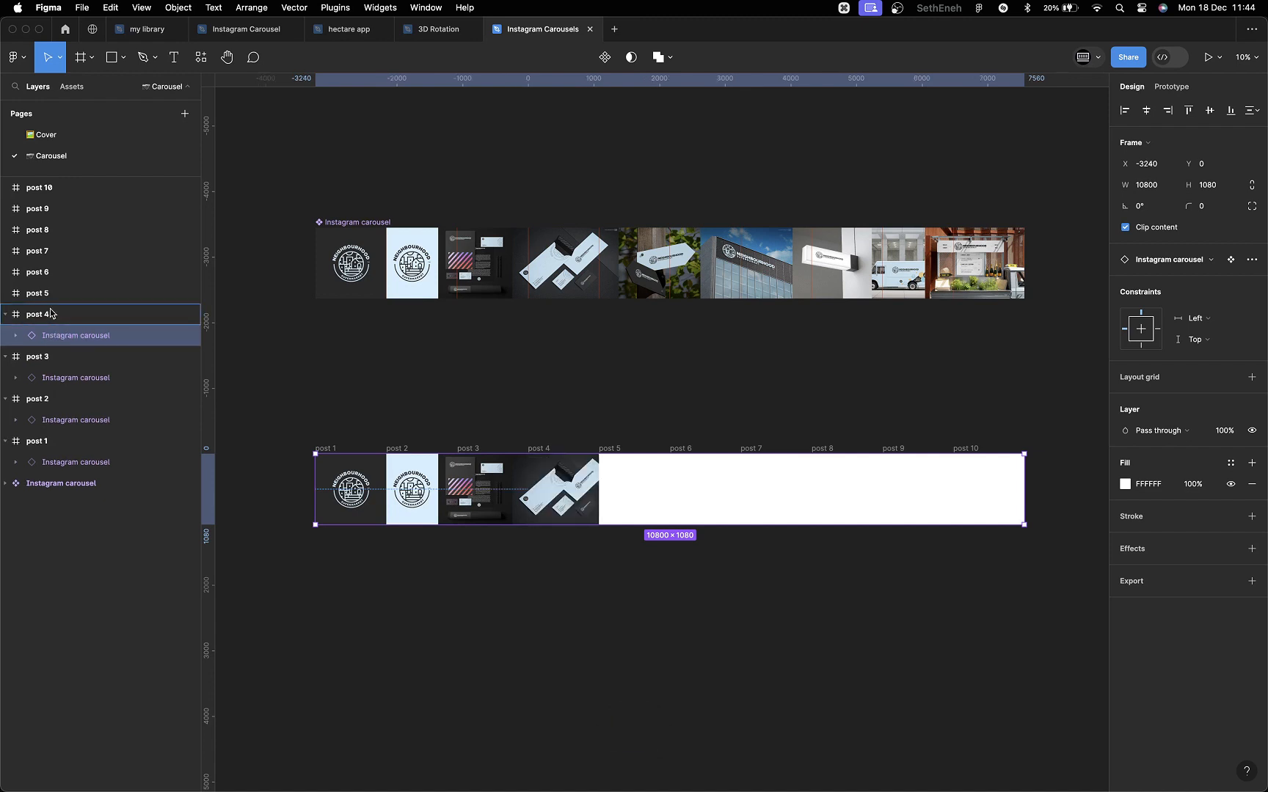
- Copy the carousel instance into each frame from post 5 through post 10, keeping its canvas position
key("alt")
left_click_drag(49, 296, 52, 198)
key("alt")
key("alt")
key("alt")
key("alt")
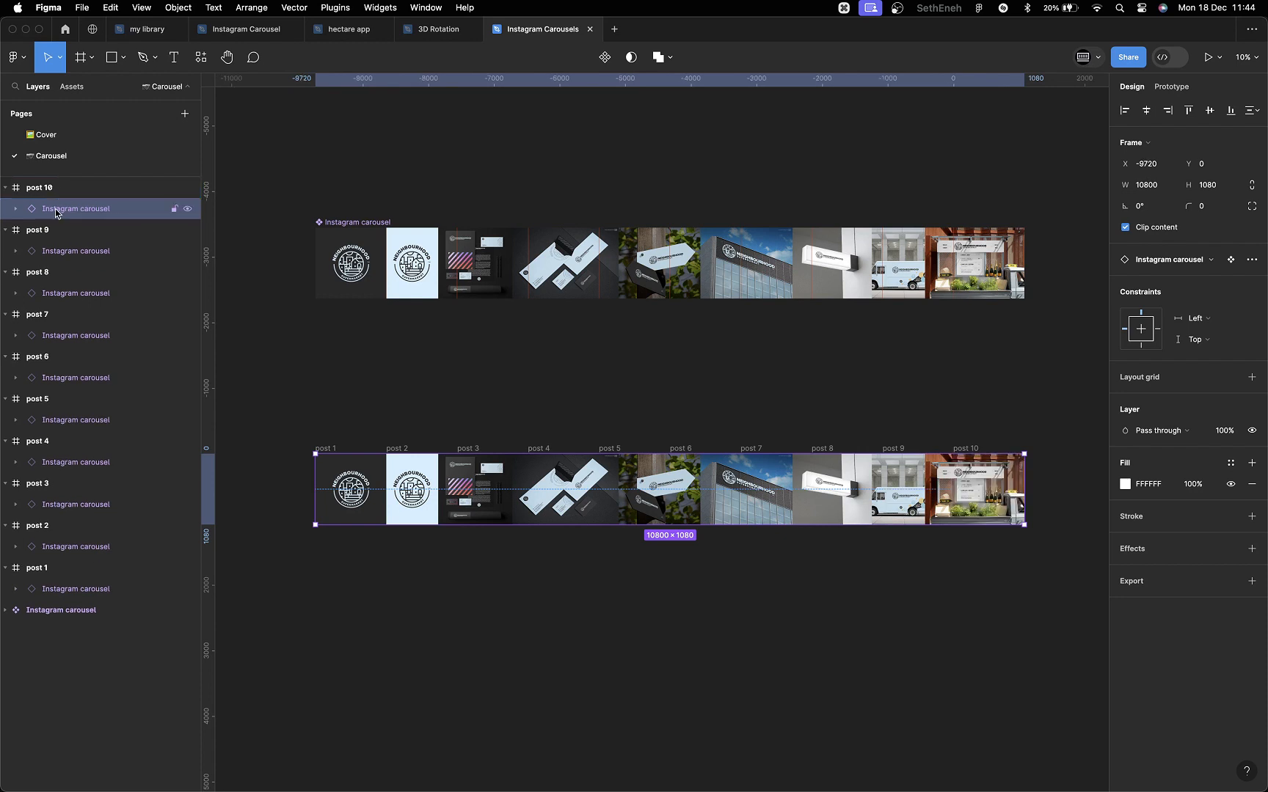
left_click(674, 652)
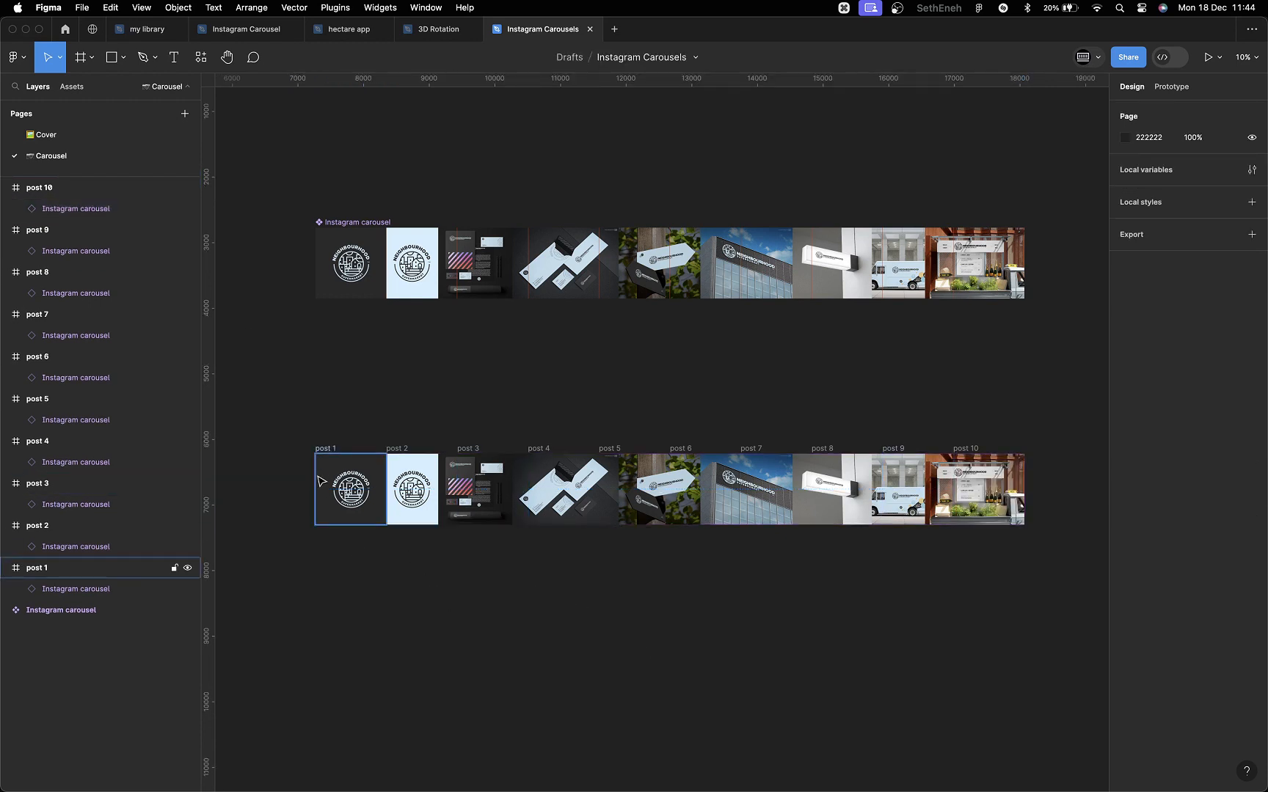
- Export all ten post frames as PNG images at 2x scale
left_click_drag(295, 409, 1063, 593)
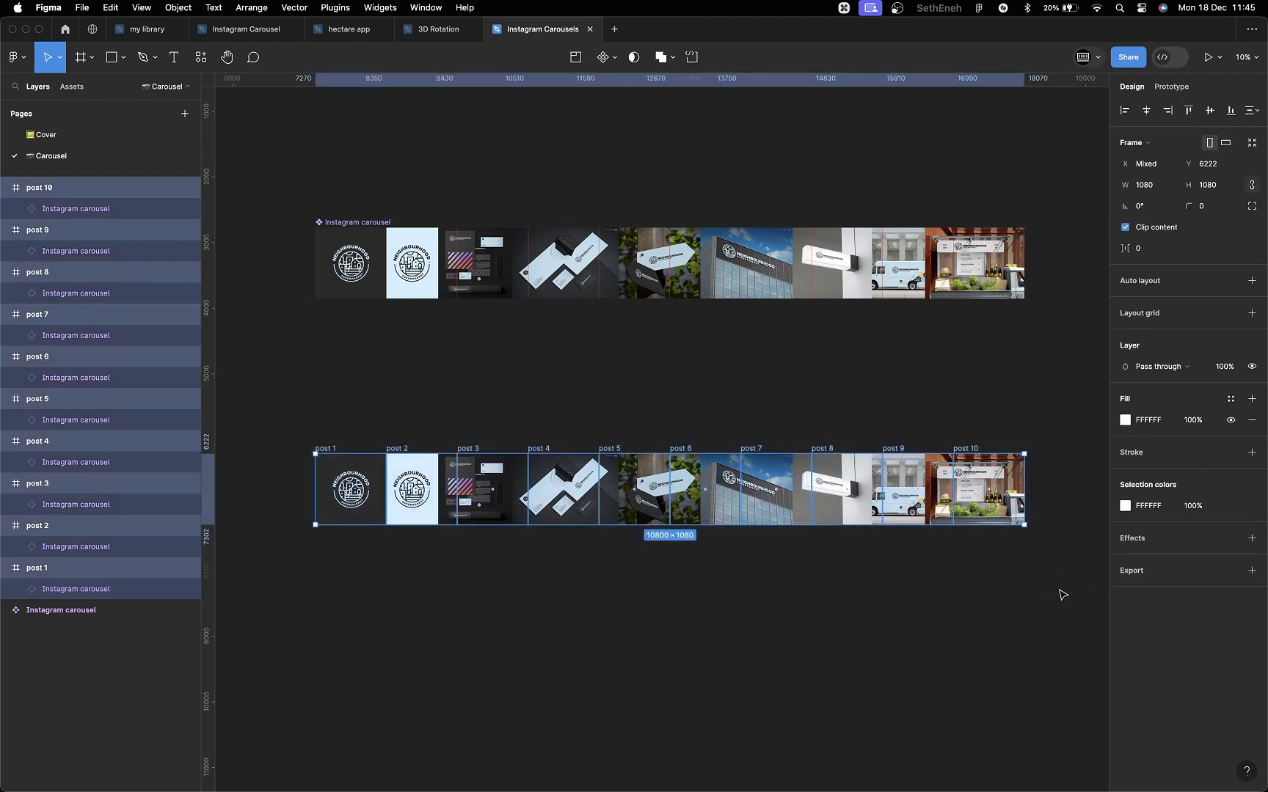
left_click(7, 486)
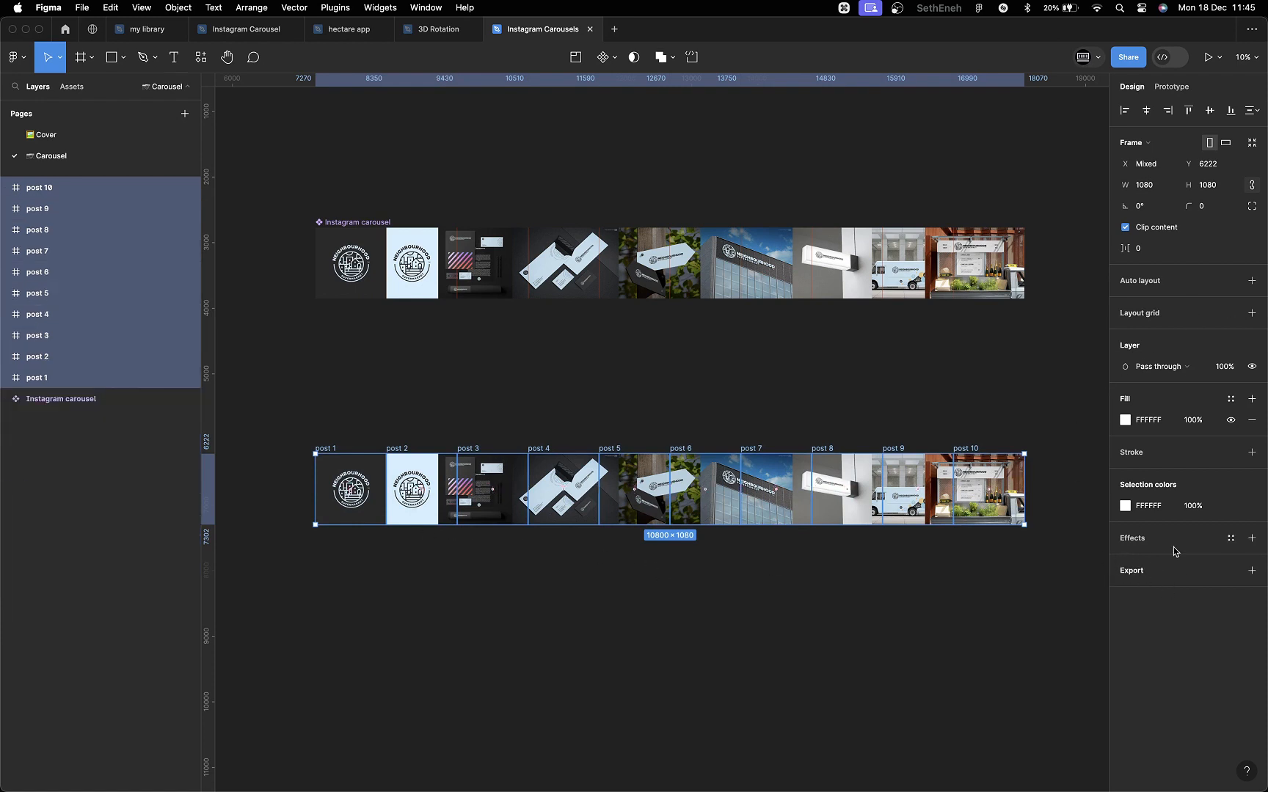
left_click(1165, 573)
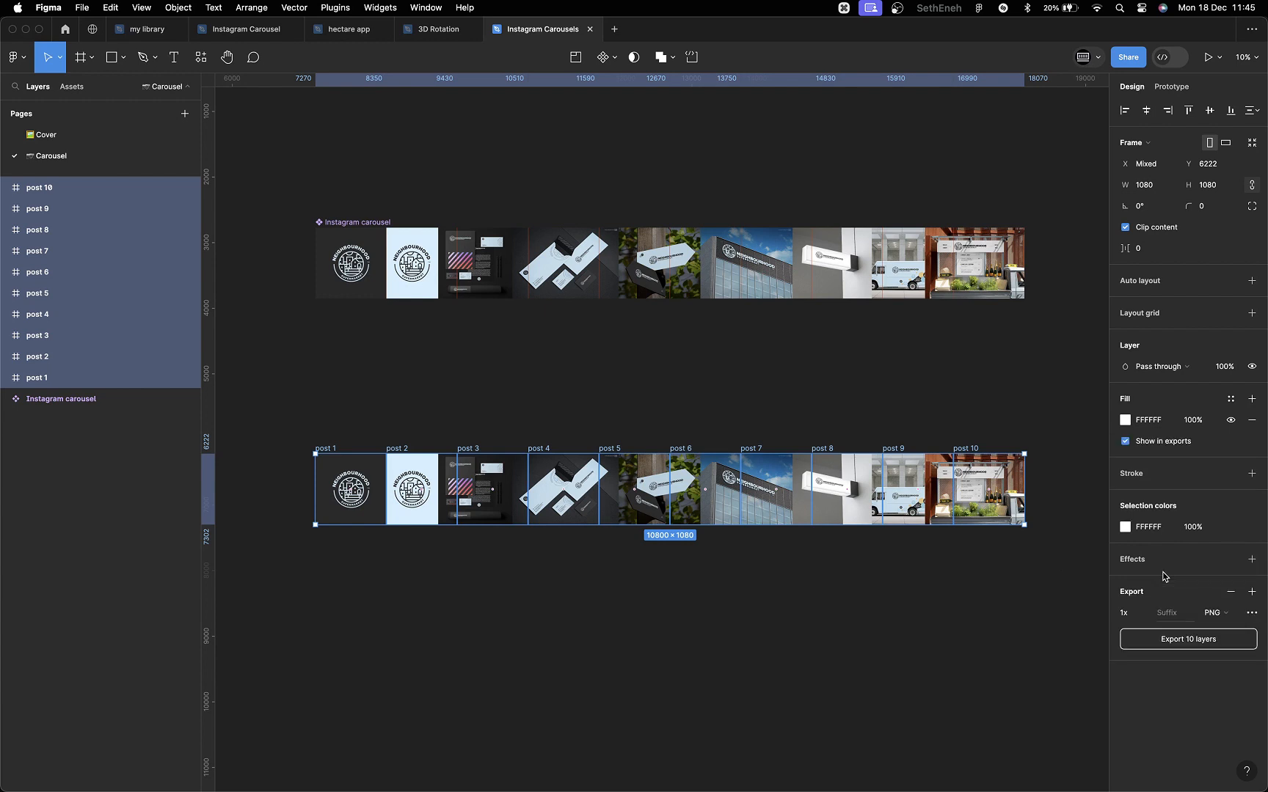
left_click(1146, 613)
left_click(1150, 646)
left_click(1187, 642)
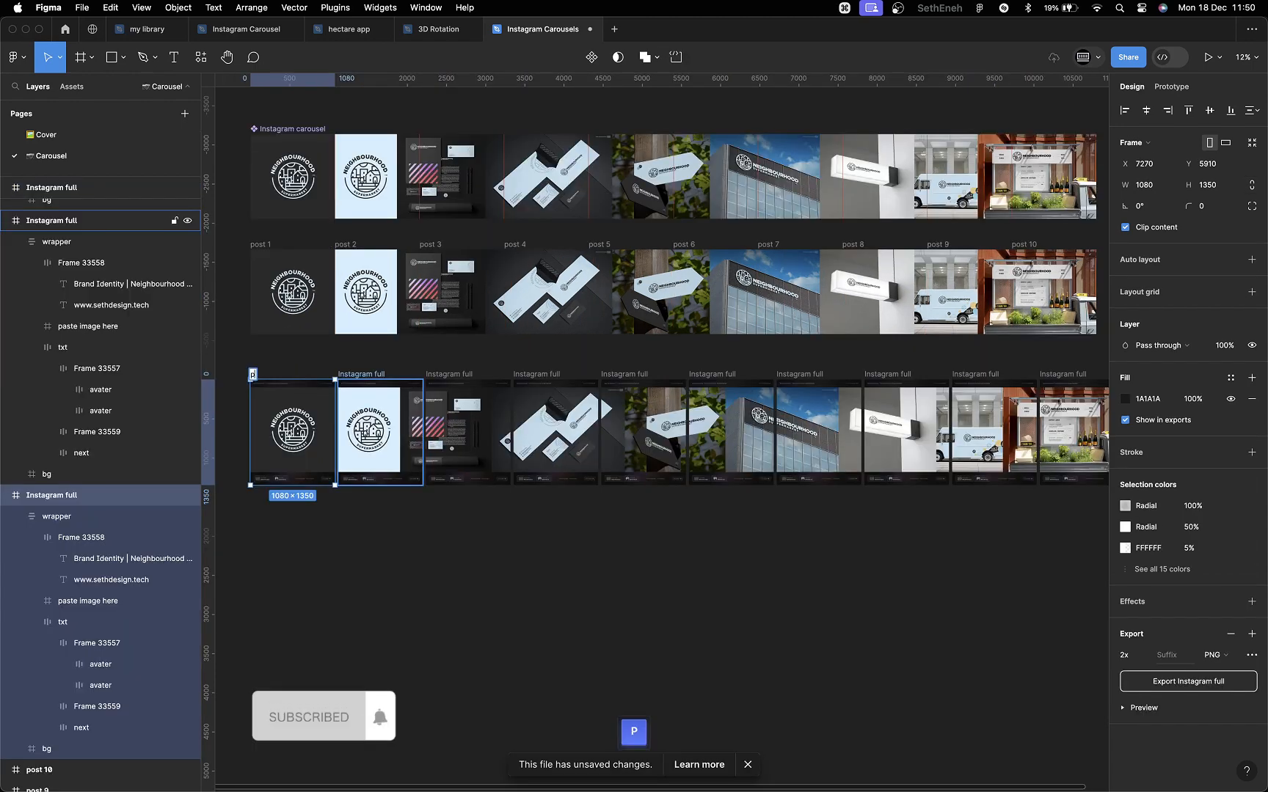
- Rename the first two 1080 × 1350 frames in the lower row as post 1 and post 2
type("1")
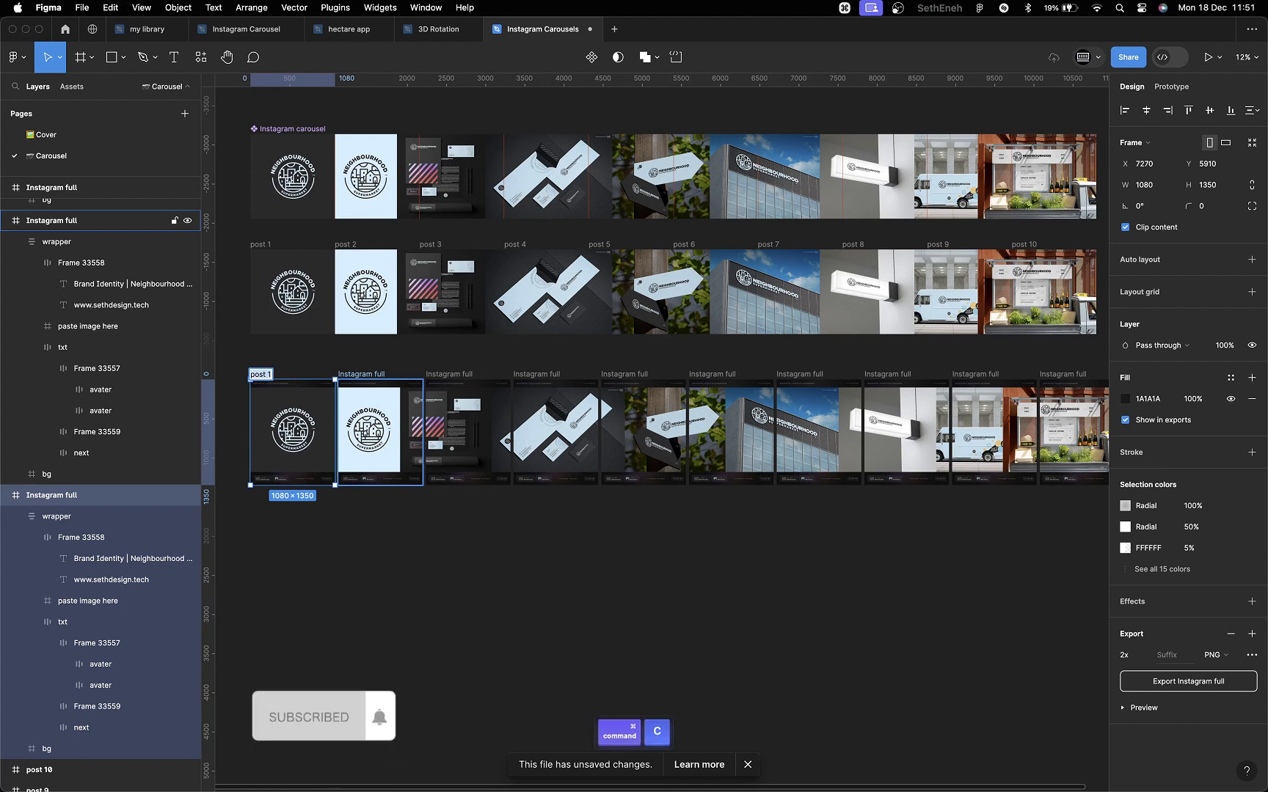
key("Return")
double_click(367, 374)
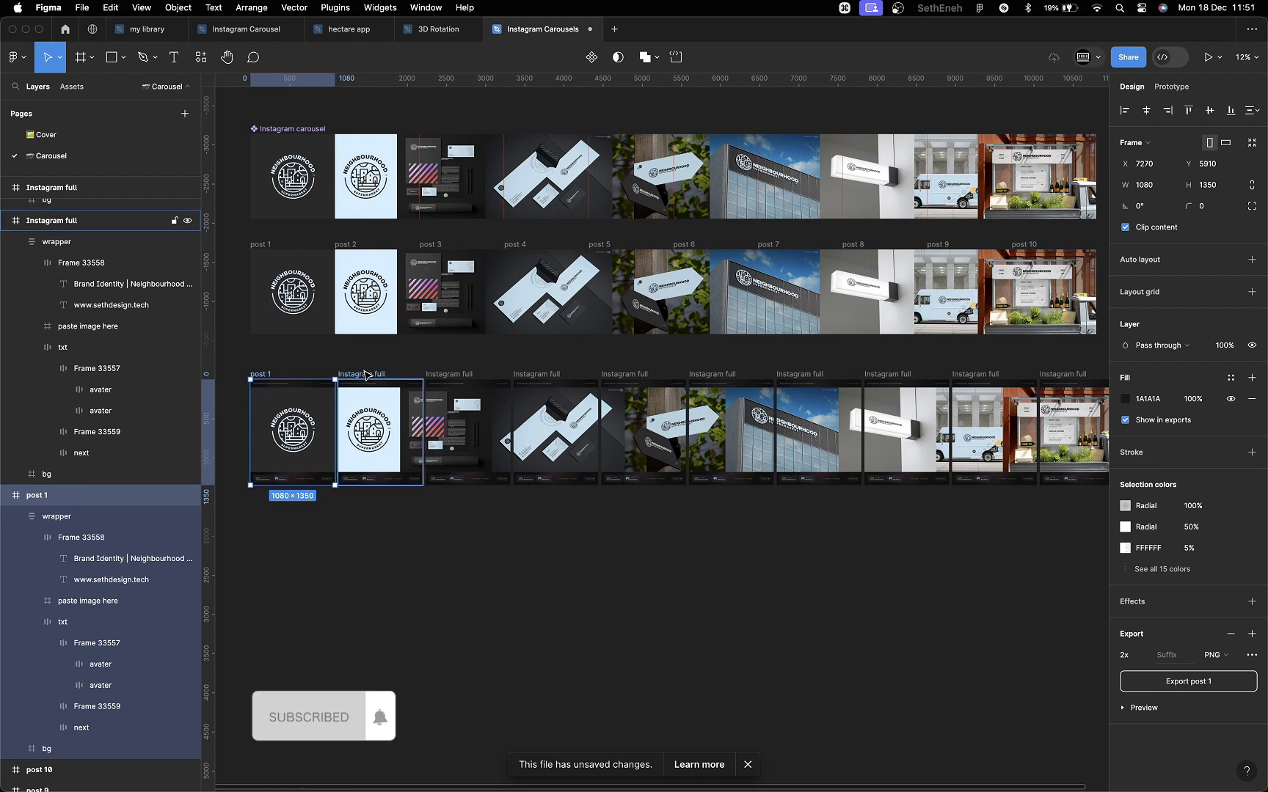
type("post 1")
key("BackSpace")
type("2")
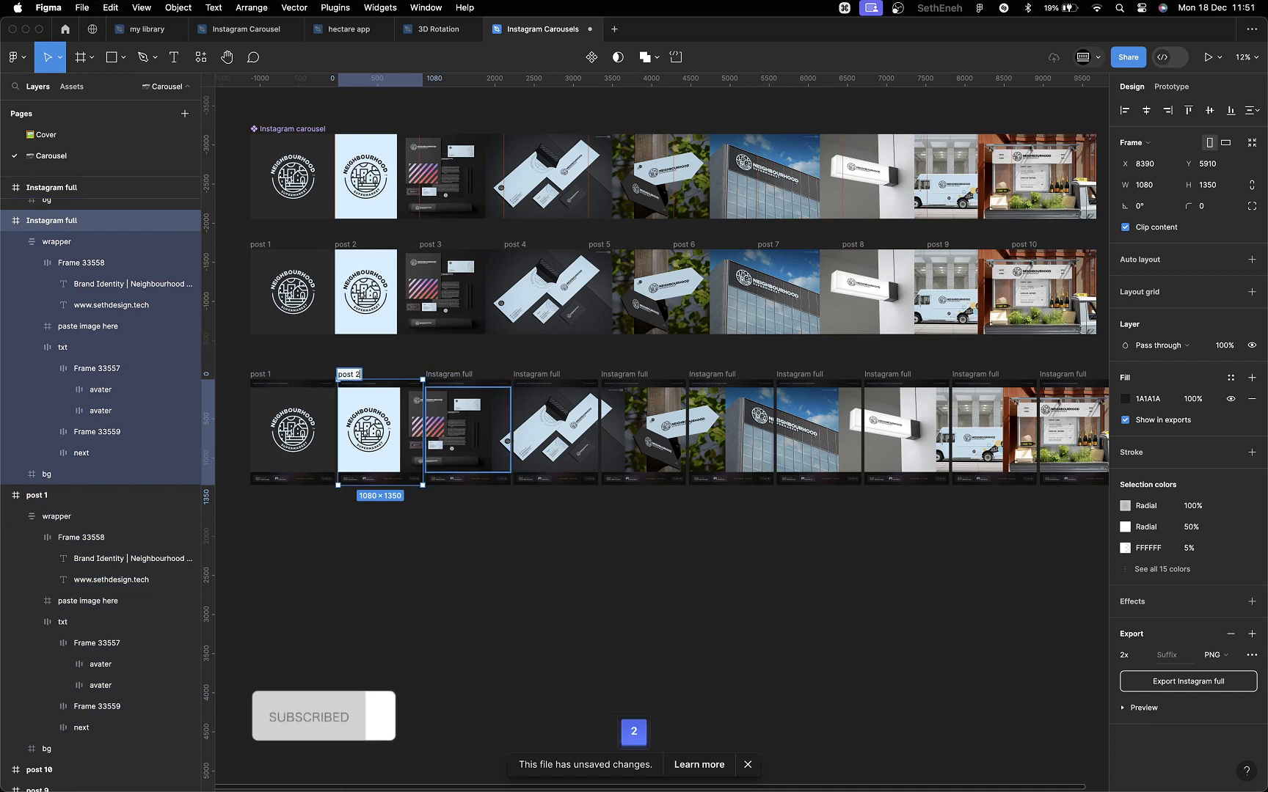
key("Return")
- Rename the third and fourth 1080 × 1350 frames in the lower row as post 3 and post 4
double_click(464, 374)
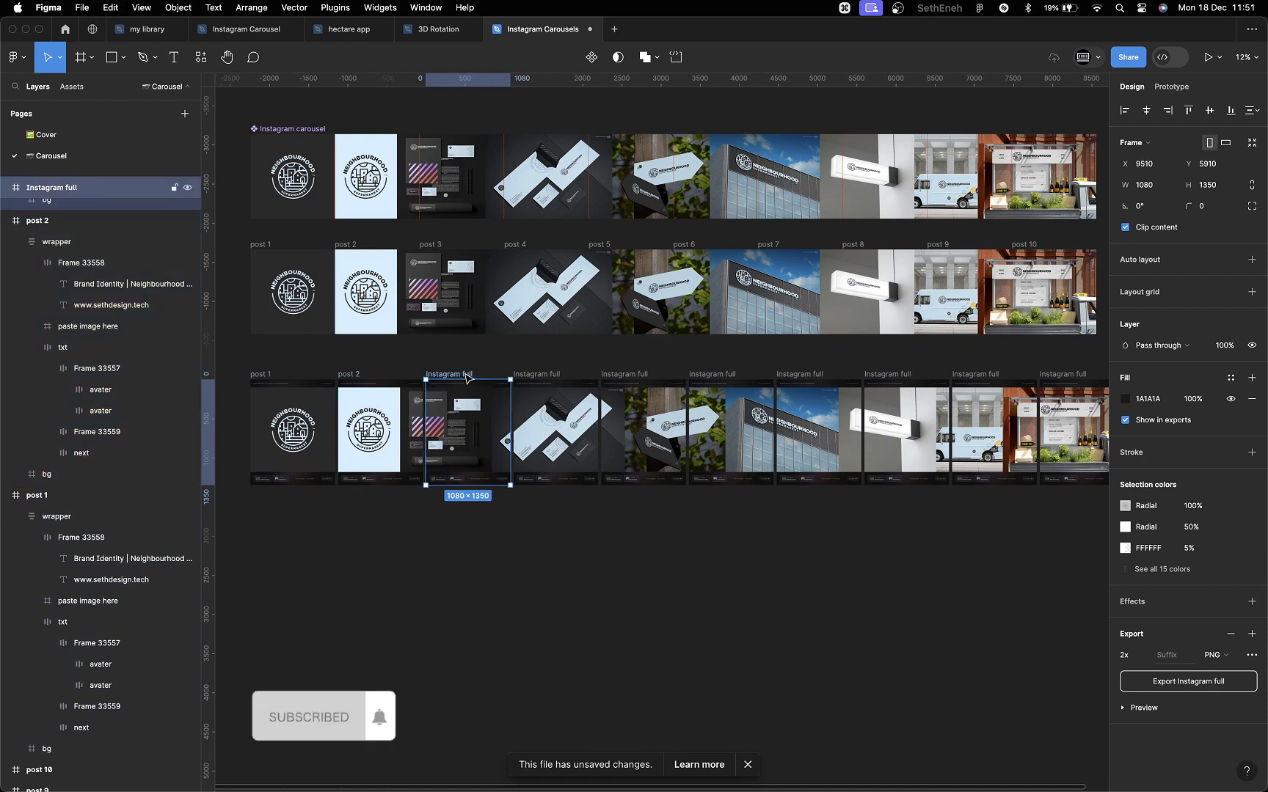
type("post 1")
key("BackSpace")
type("3")
key("Return")
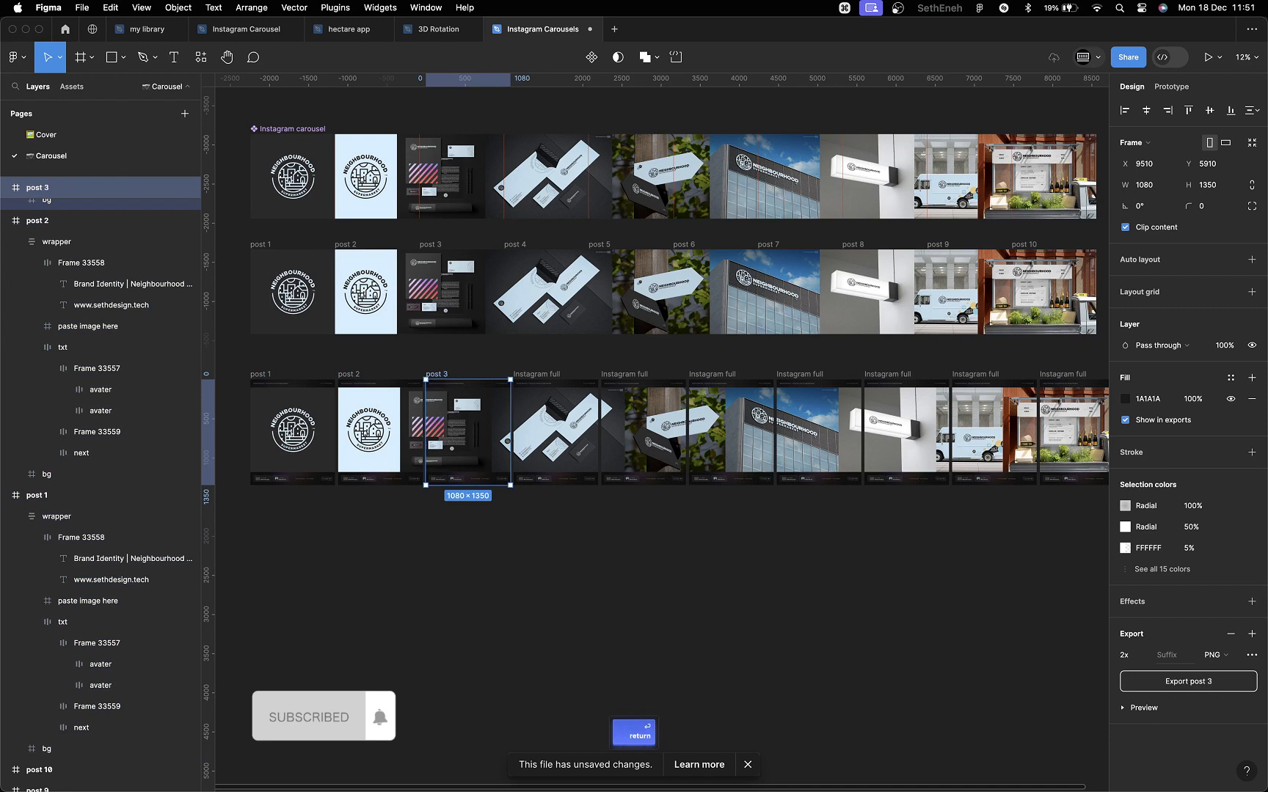
double_click(549, 377)
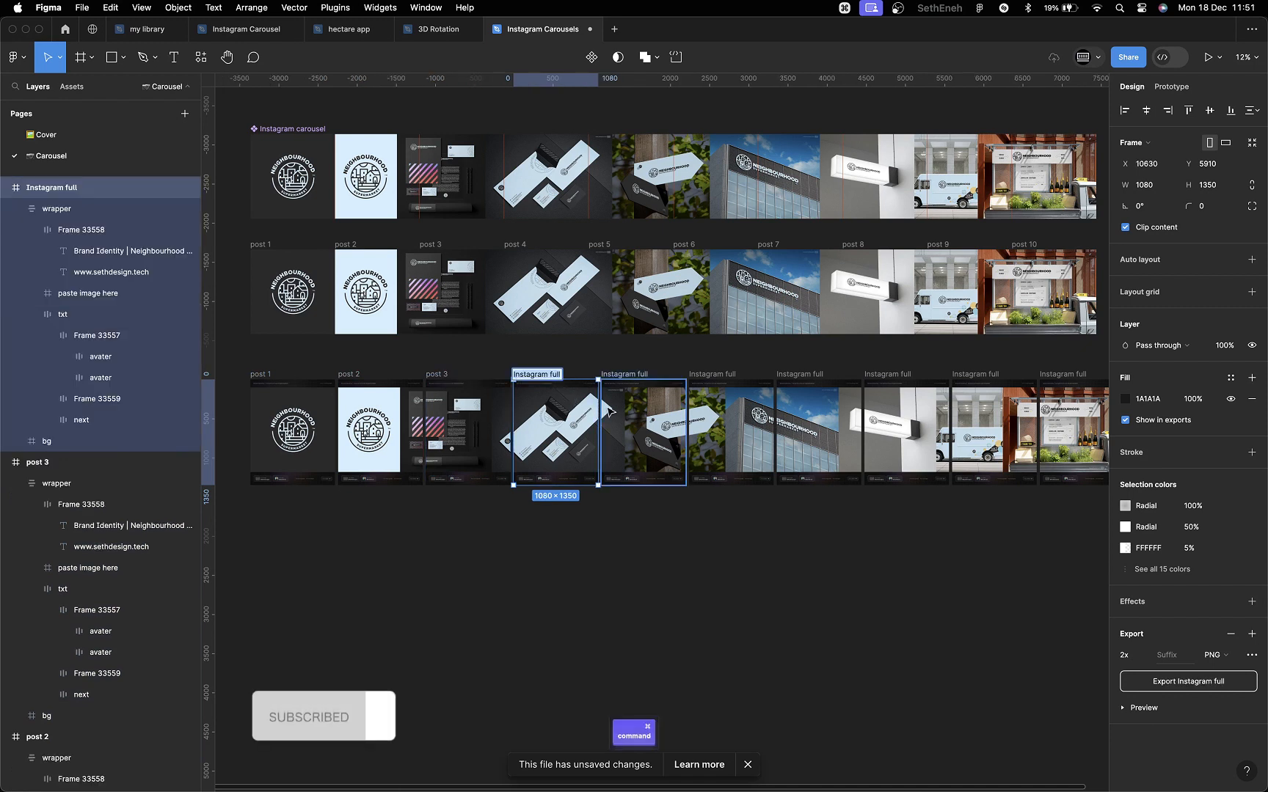
type("post 1")
key("BackSpace")
type("4")
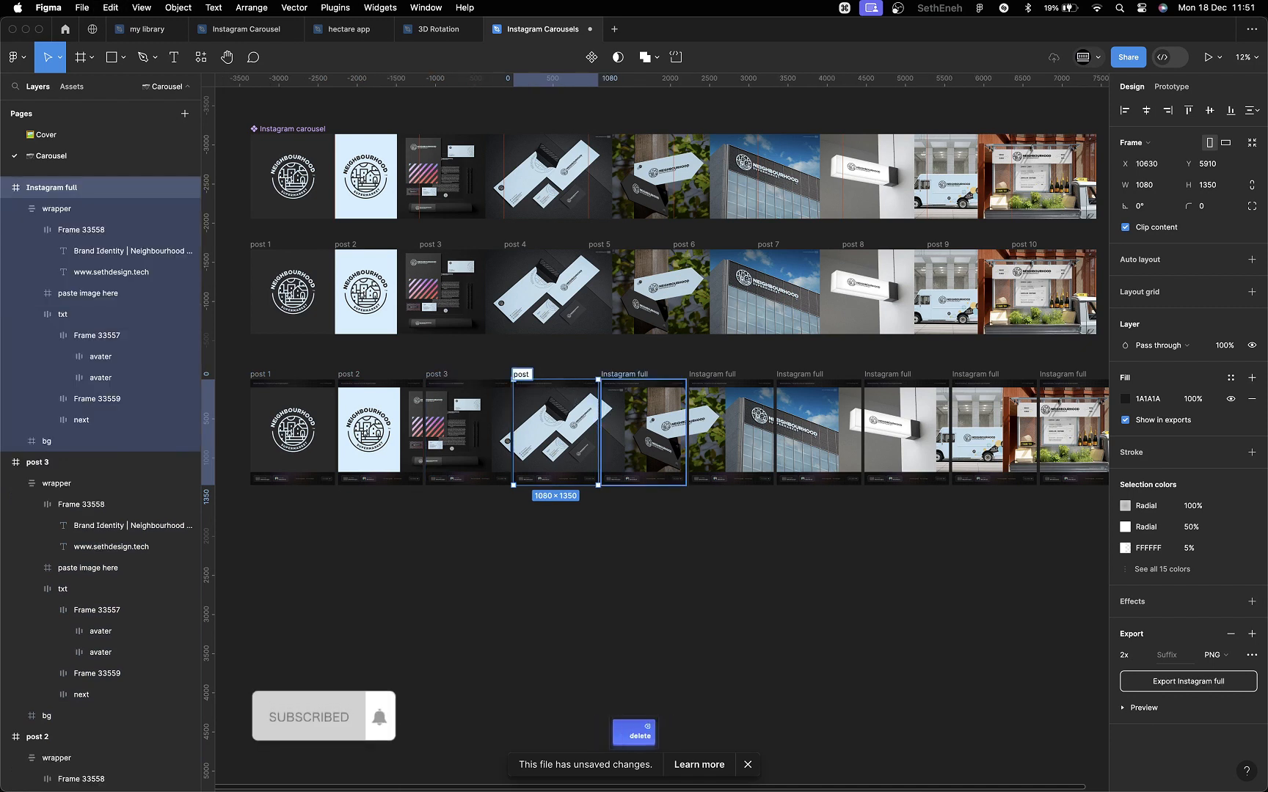
key("Return")
- Rename the fifth and sixth 1080 × 1350 frames in the lower row as post 5 and post 6
double_click(647, 375)
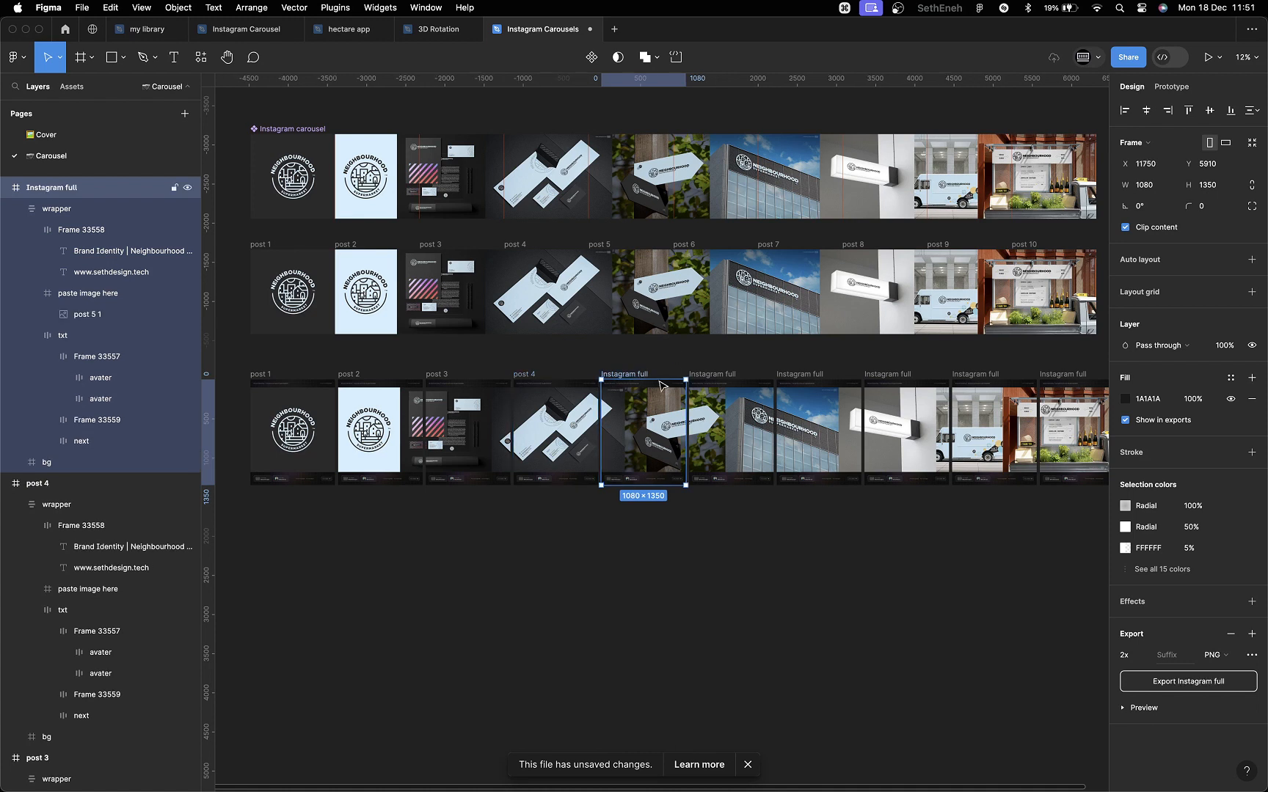
type("post 1")
key("BackSpace")
type("5")
key("Return")
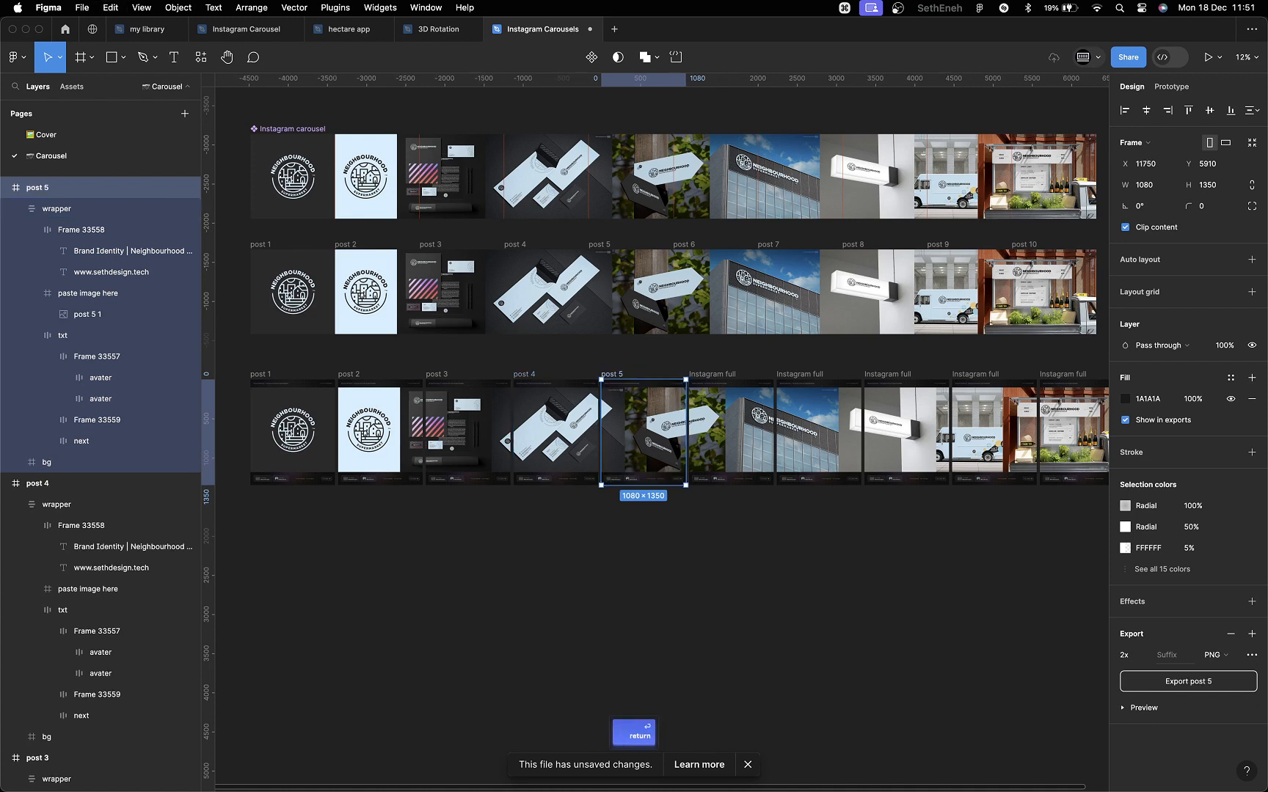
double_click(712, 374)
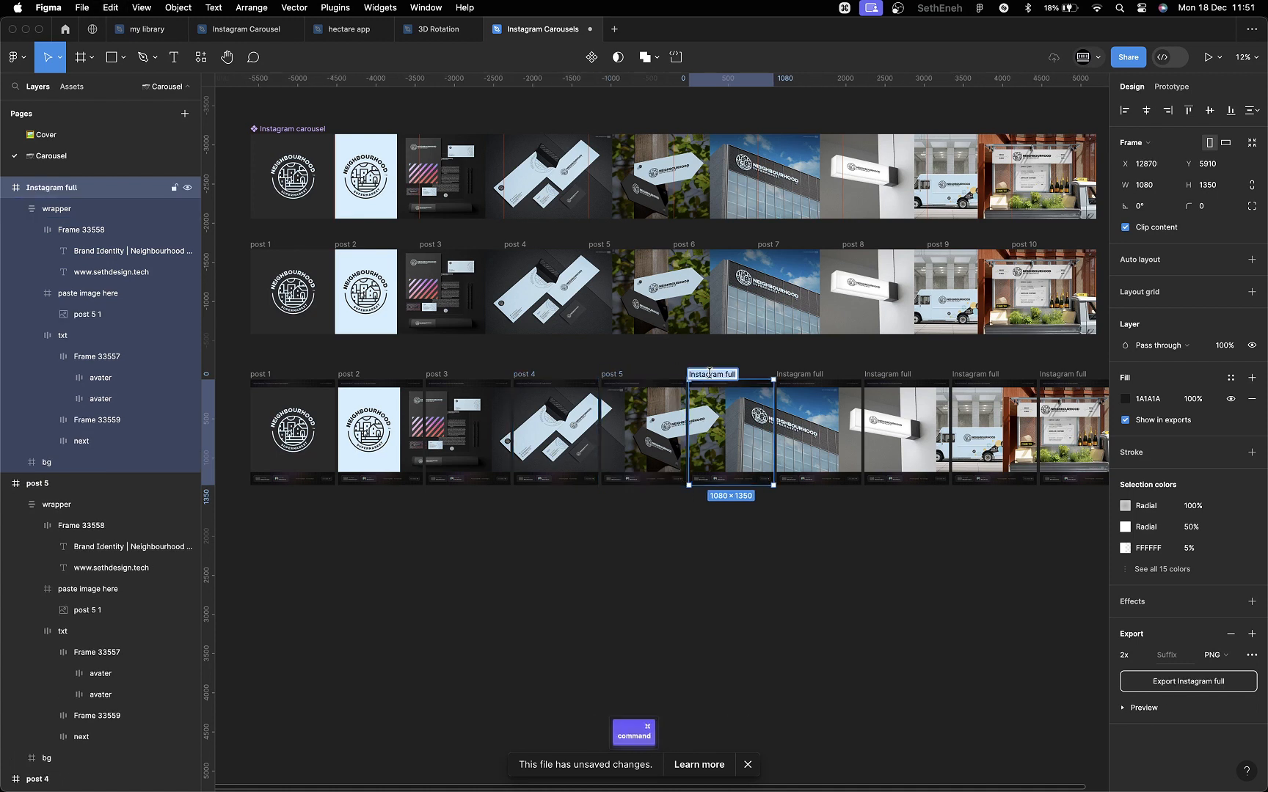
type("post 1")
key("BackSpace")
type("6")
key("Return")
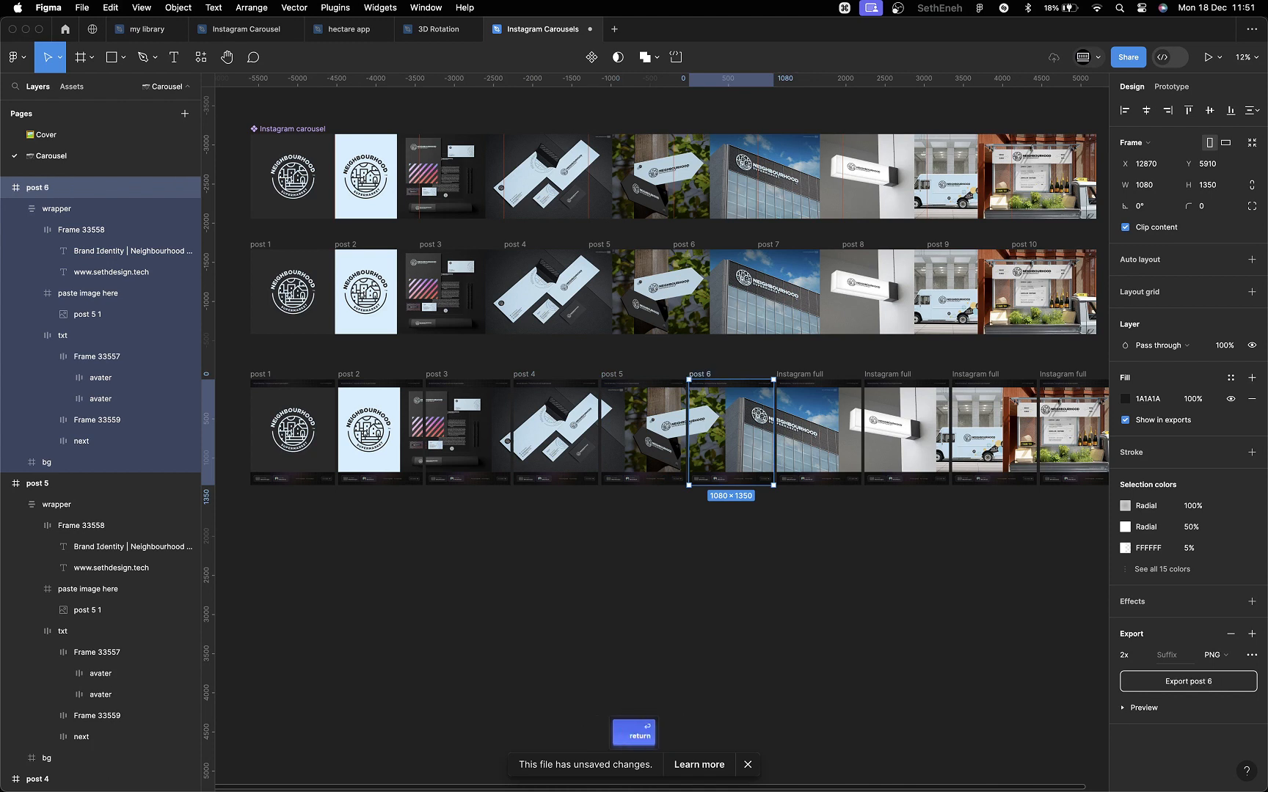
- Rename the seventh and eighth 1080 × 1350 frames in the lower row as post 7 and post 8
double_click(799, 375)
type("post 1")
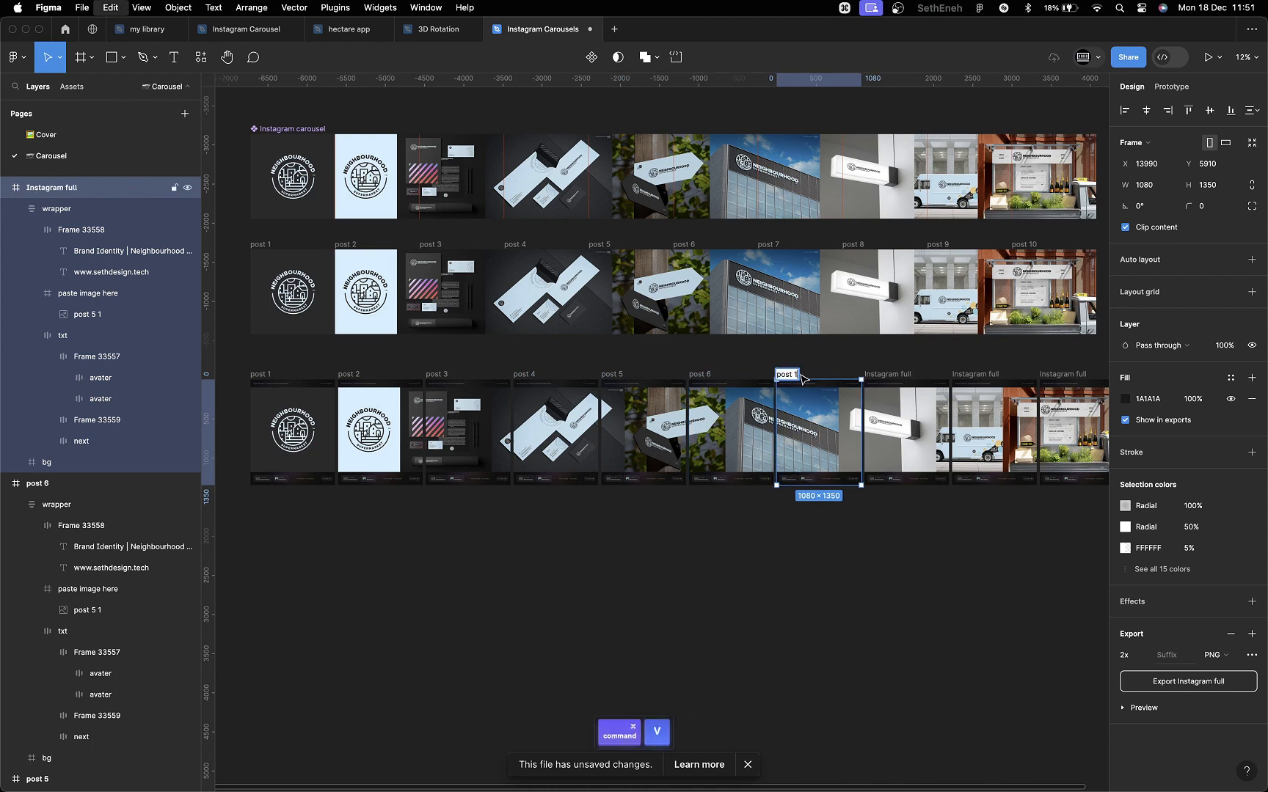
key("BackSpace")
type("7")
key("Return")
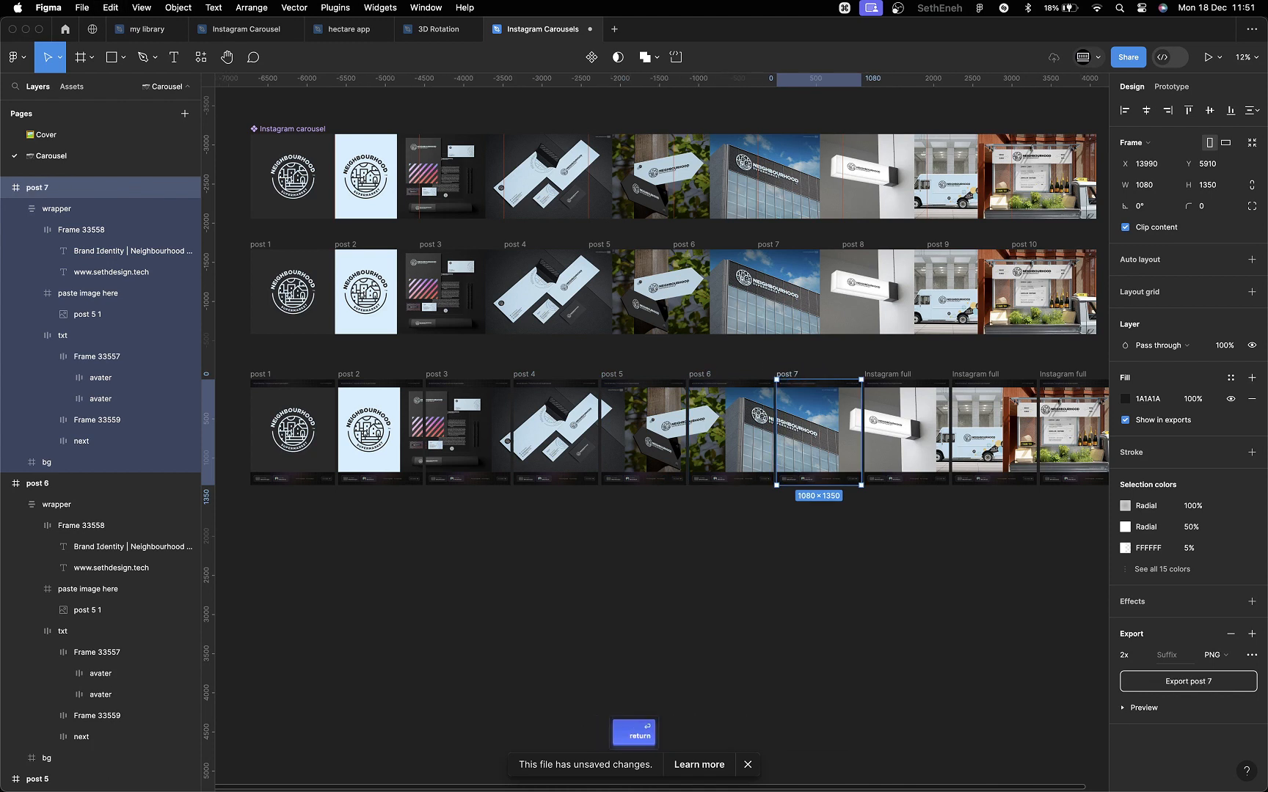
double_click(892, 375)
type("post 1")
key("BackSpace")
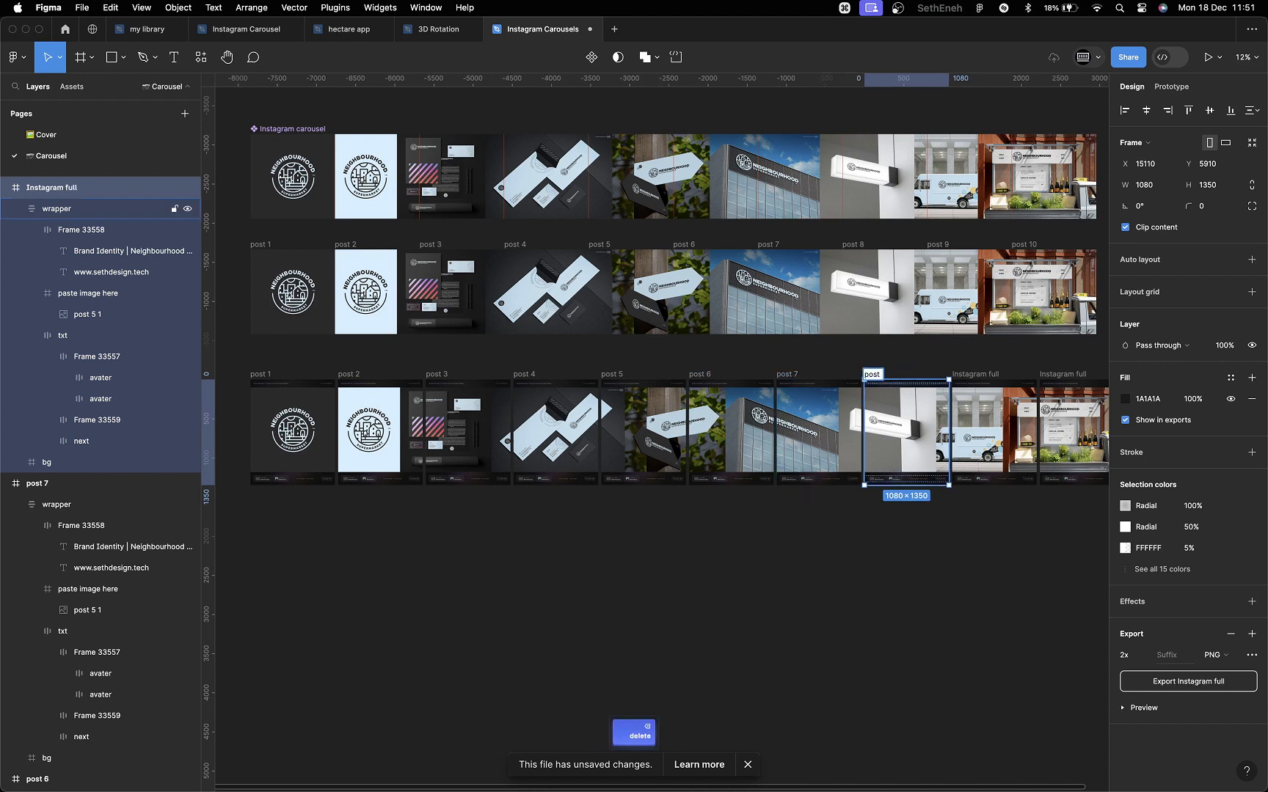
type("8")
key("Return")
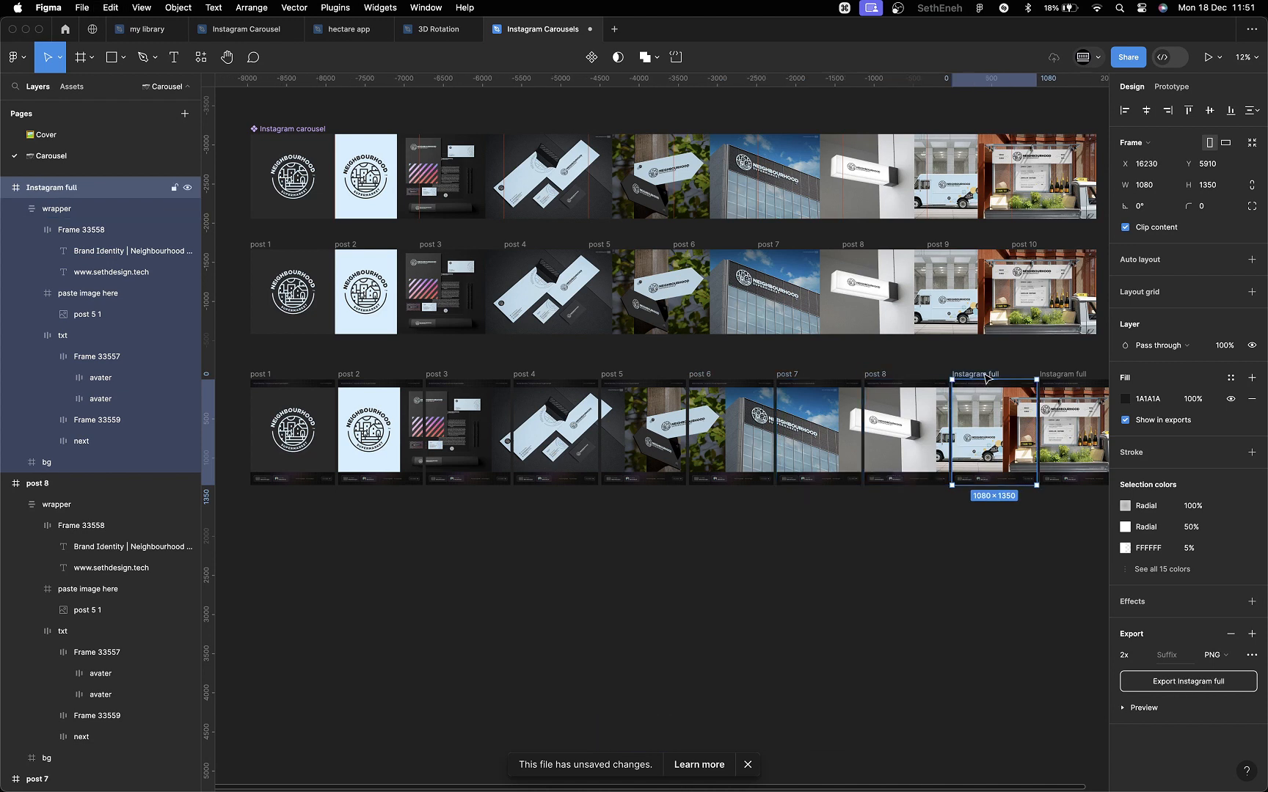
- Rename the last two 1080 × 1350 frames in the lower row as post 9 and post 10
double_click(983, 375)
type("post 1")
key("BackSpace")
type("9")
key("Return")
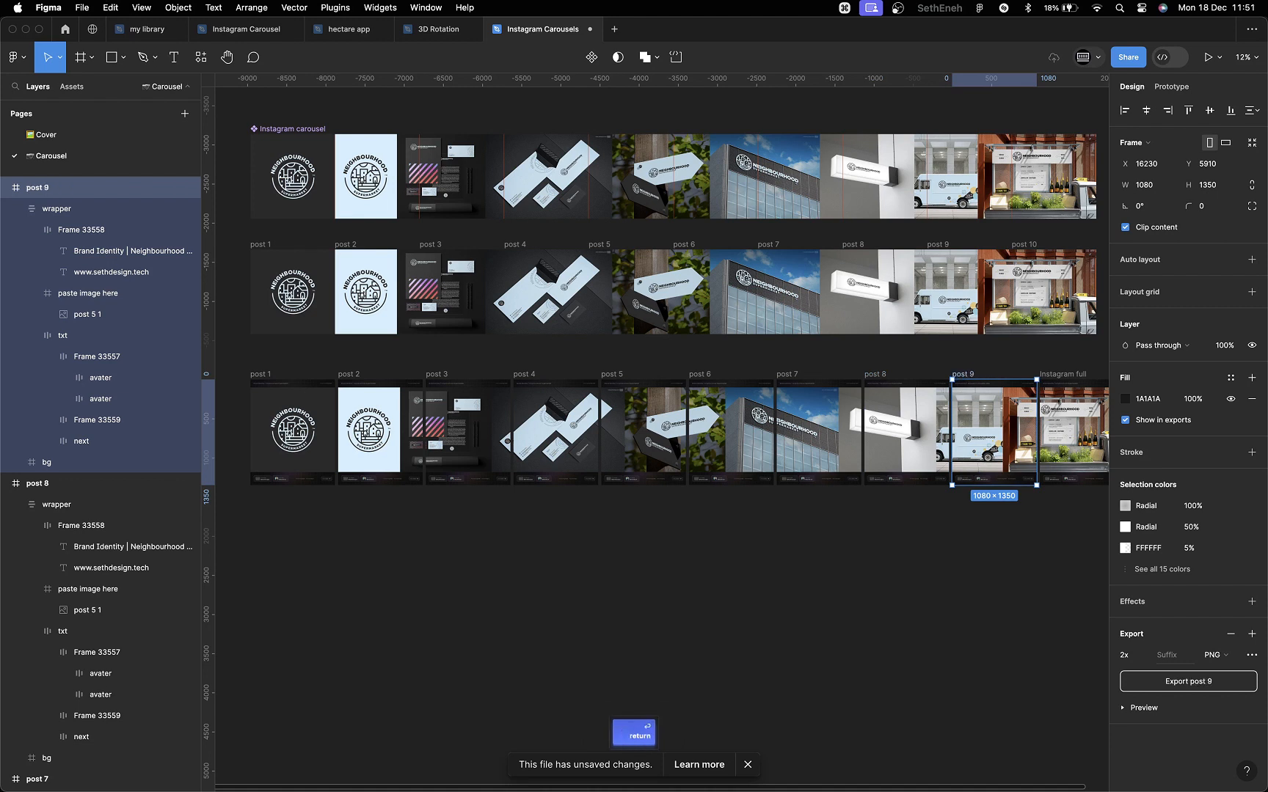
double_click(1064, 376)
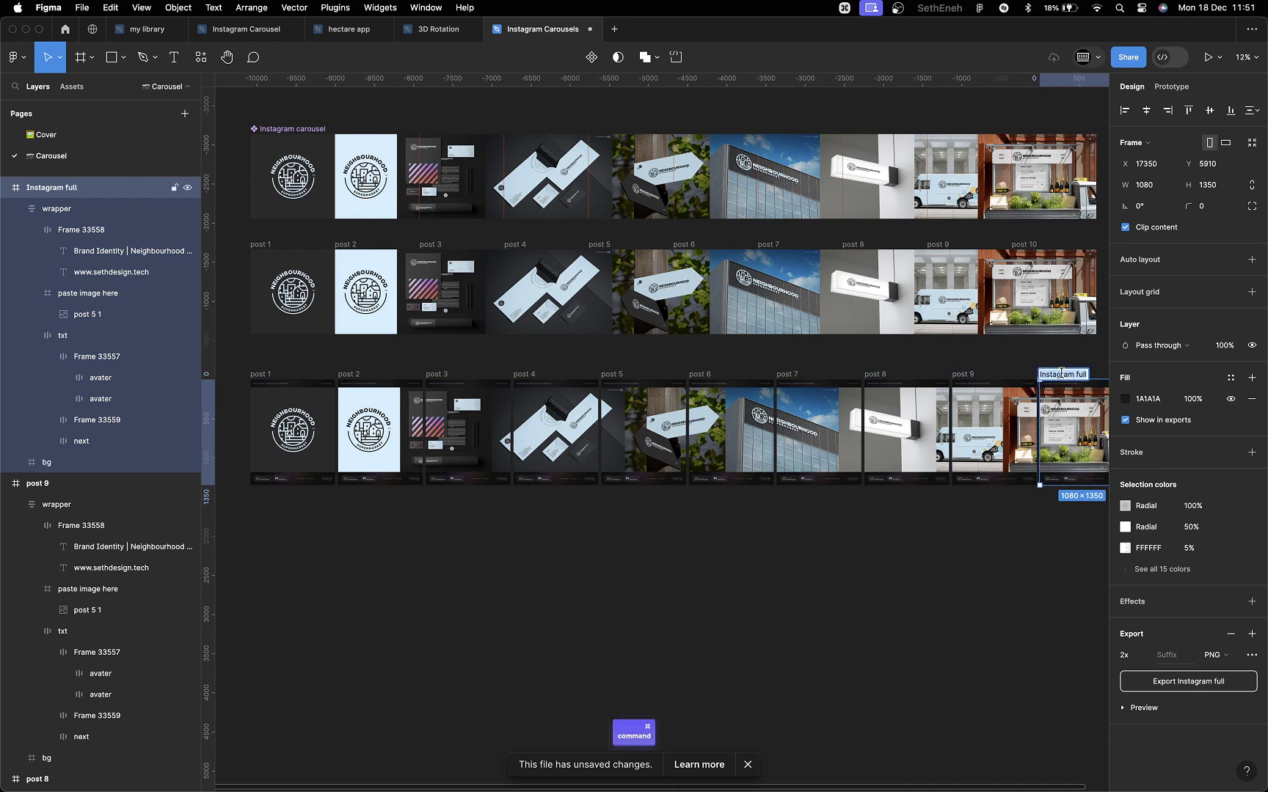
type("post 1")
key("BackSpace")
type("10")
key("Return")
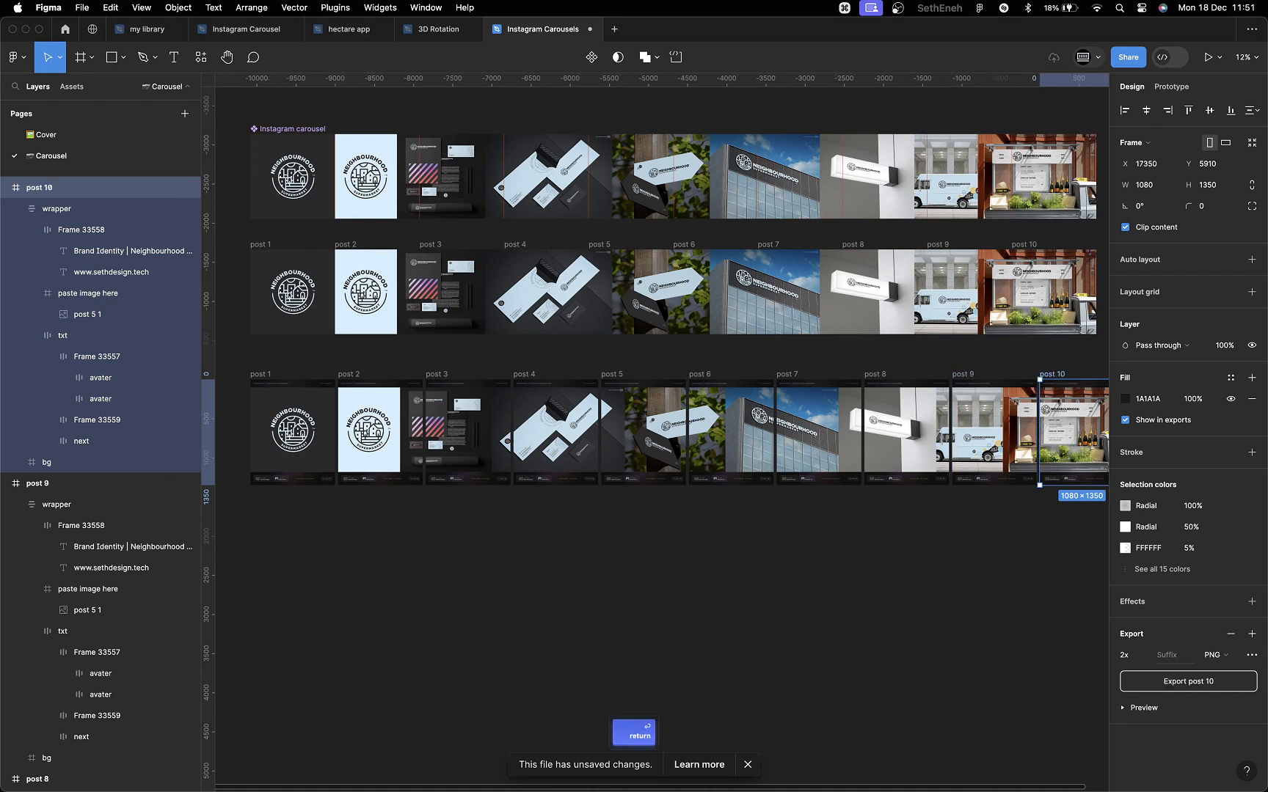
- Export all ten 1080 × 1350 post frames as 2x PNG images into the carousel post folder, replacing the existing files
scroll(991, 535, "down", 2)
scroll(931, 567, "down", 2)
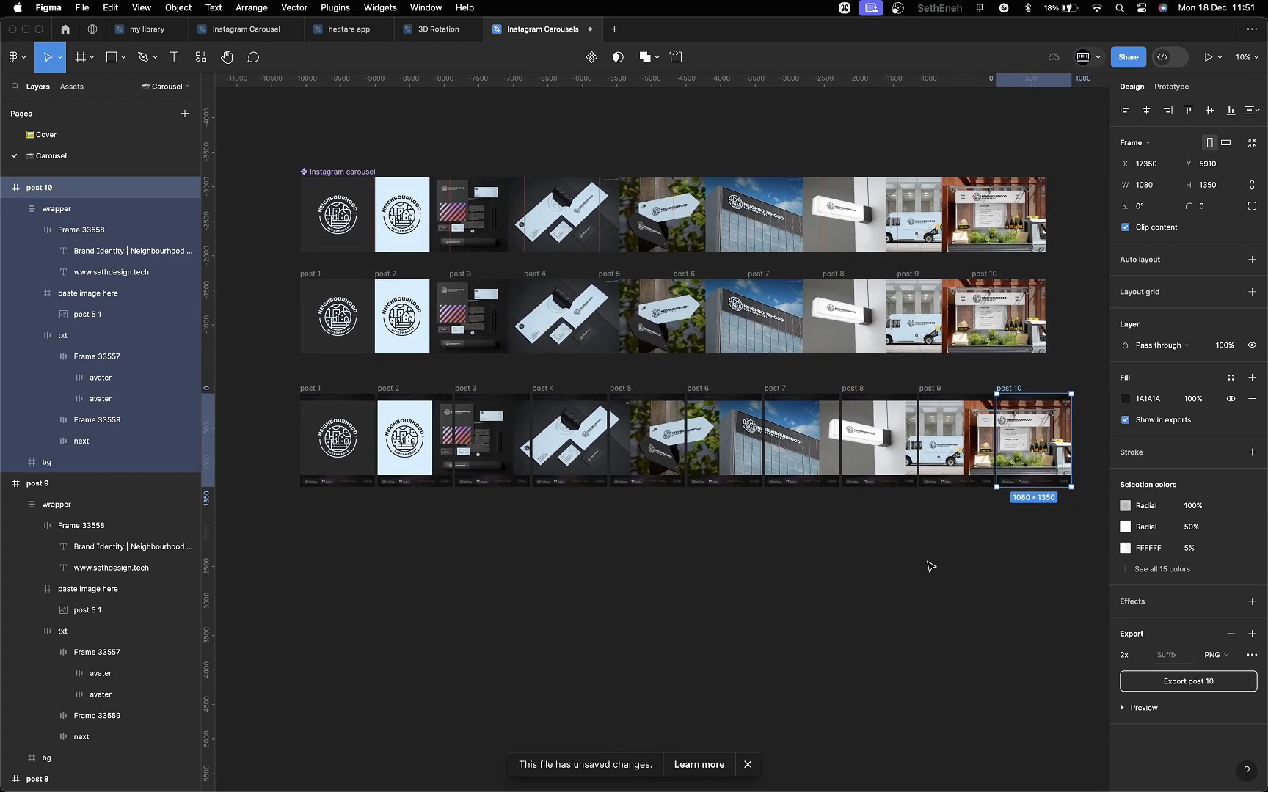
left_click(839, 572)
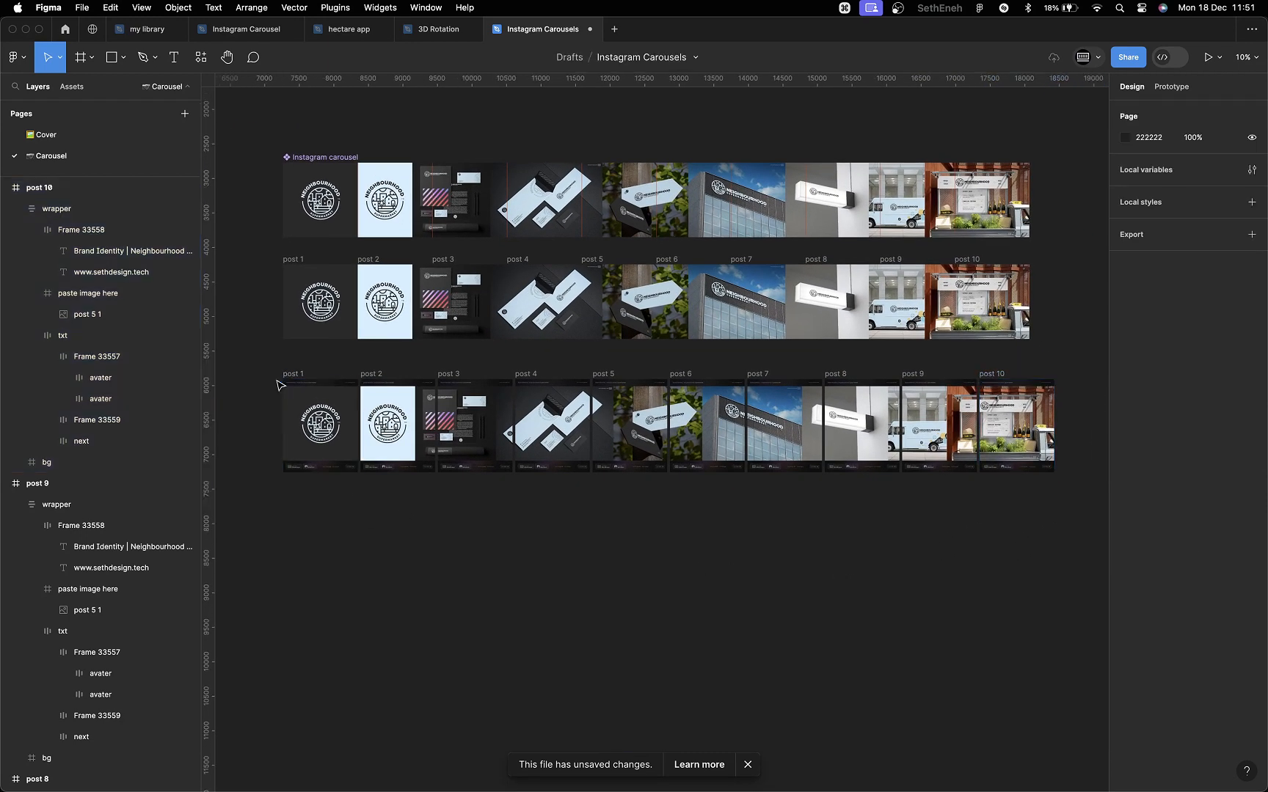
left_click_drag(256, 355, 1084, 530)
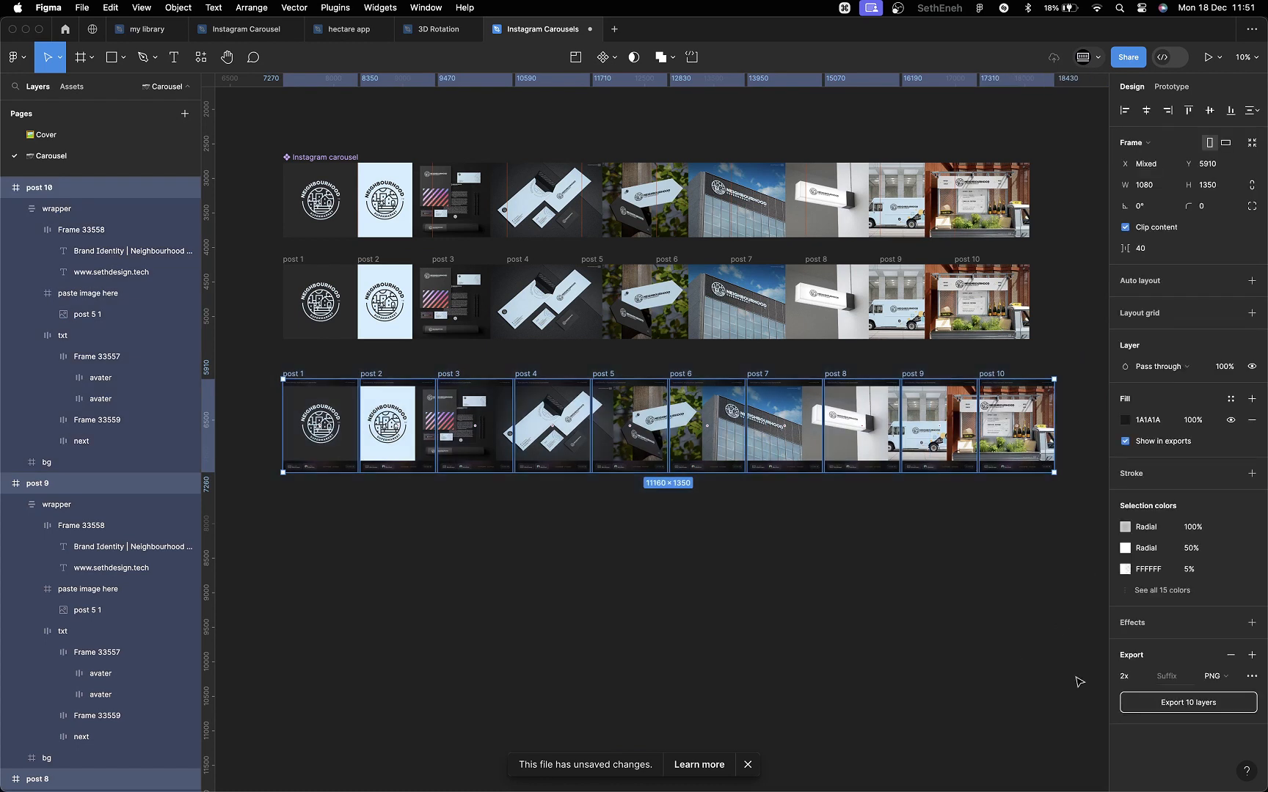
left_click(1147, 710)
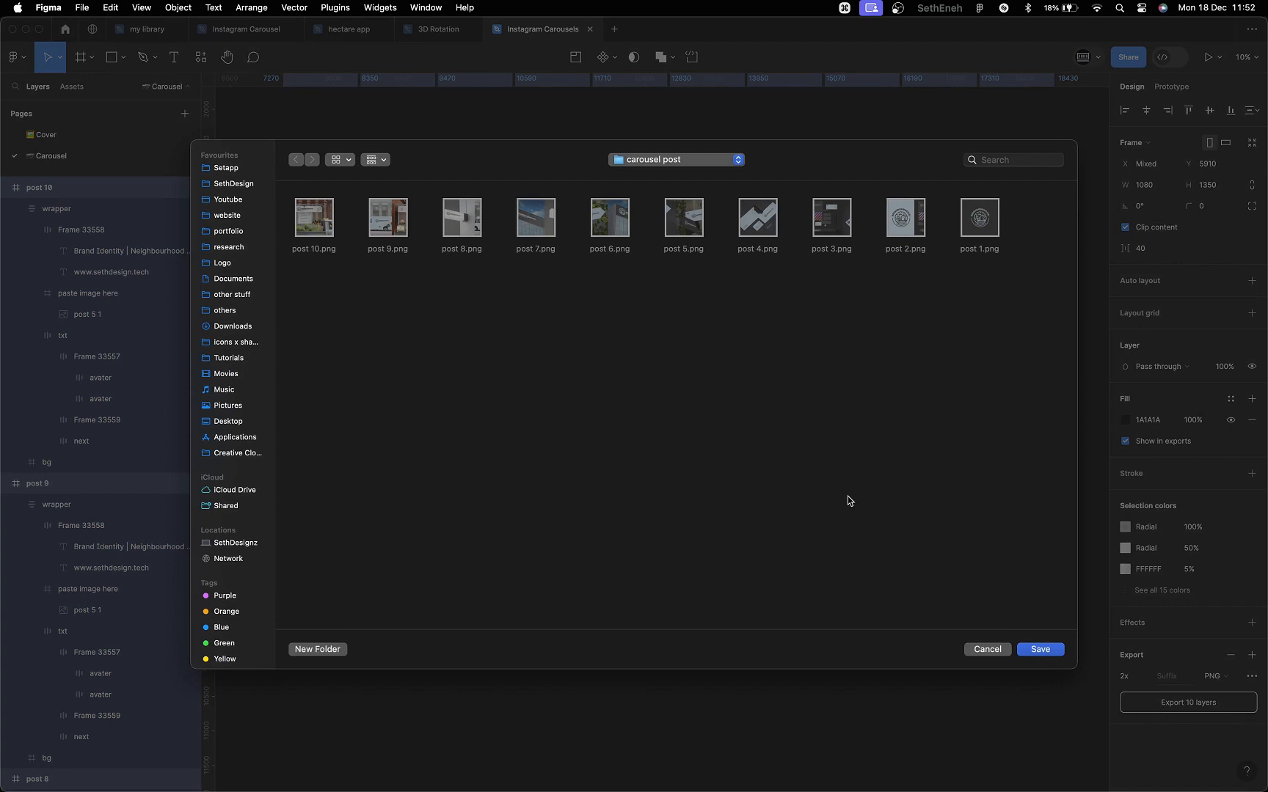
left_click(1037, 650)
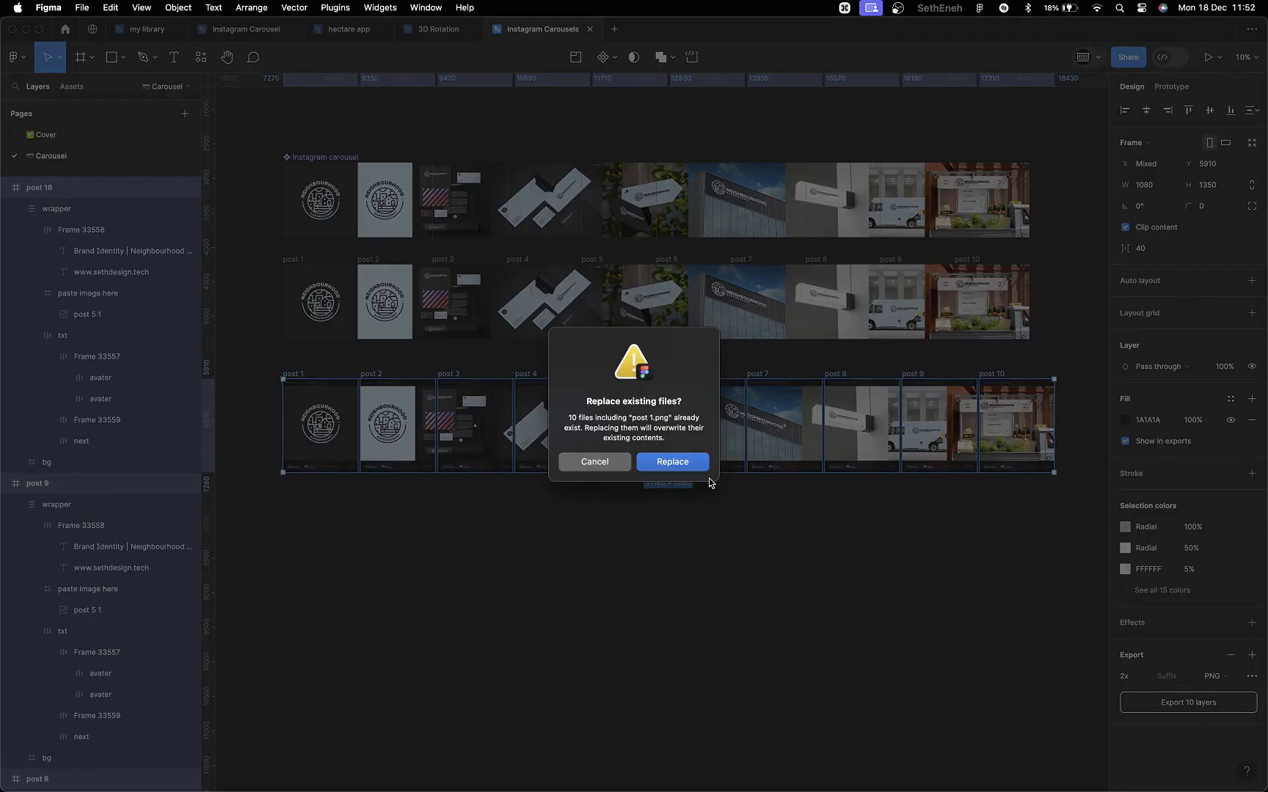
left_click(693, 468)
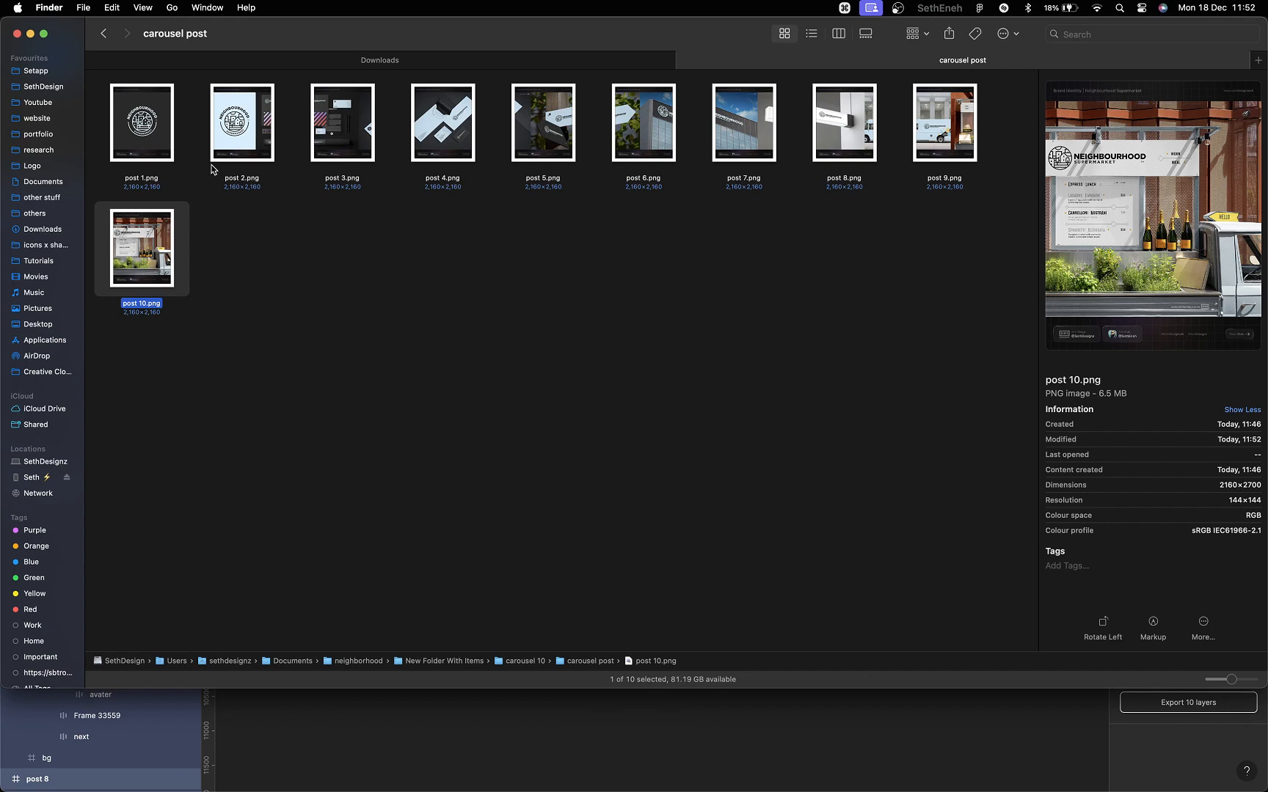
- Switch to Finder and preview the exported images in the carousel post folder one after another, from post 1.png to post 9.png
left_click(168, 146)
key("space")
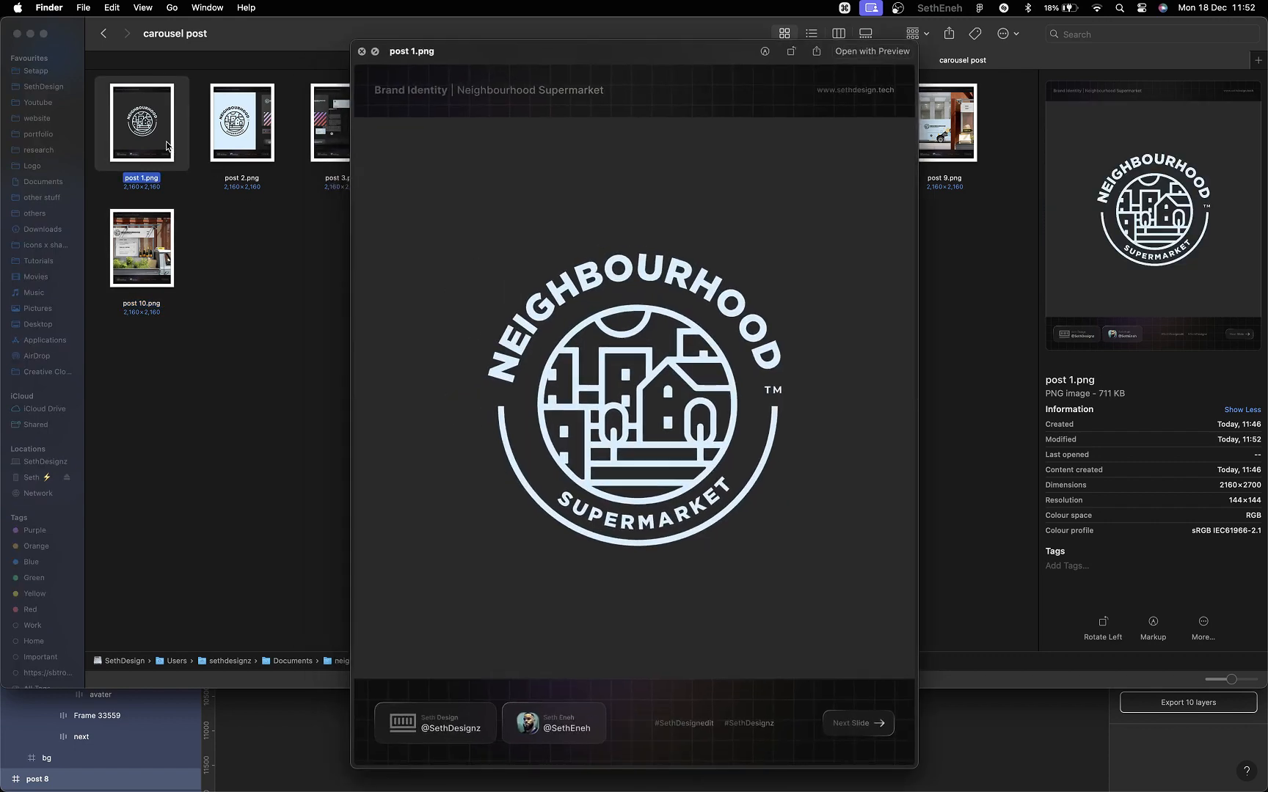
key("Right")
key("Right")
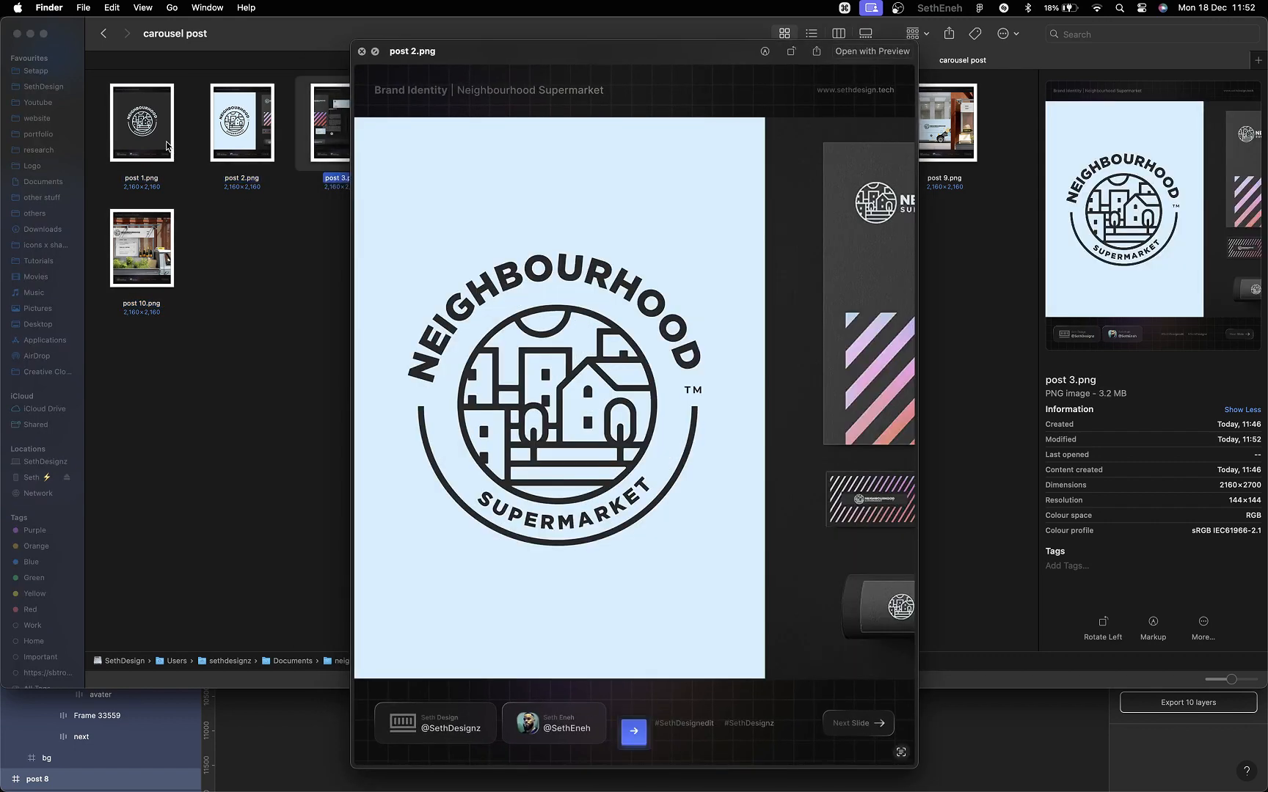
key("Right")
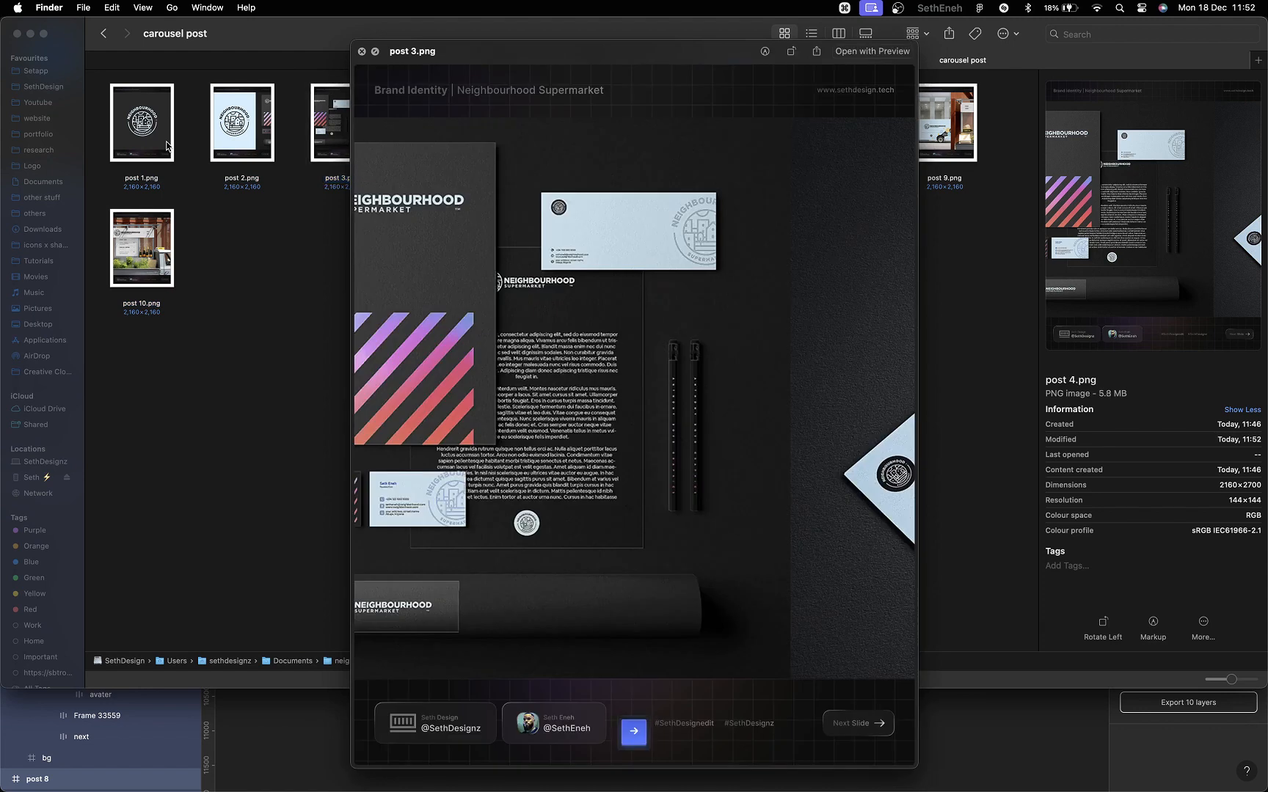
key("Right")
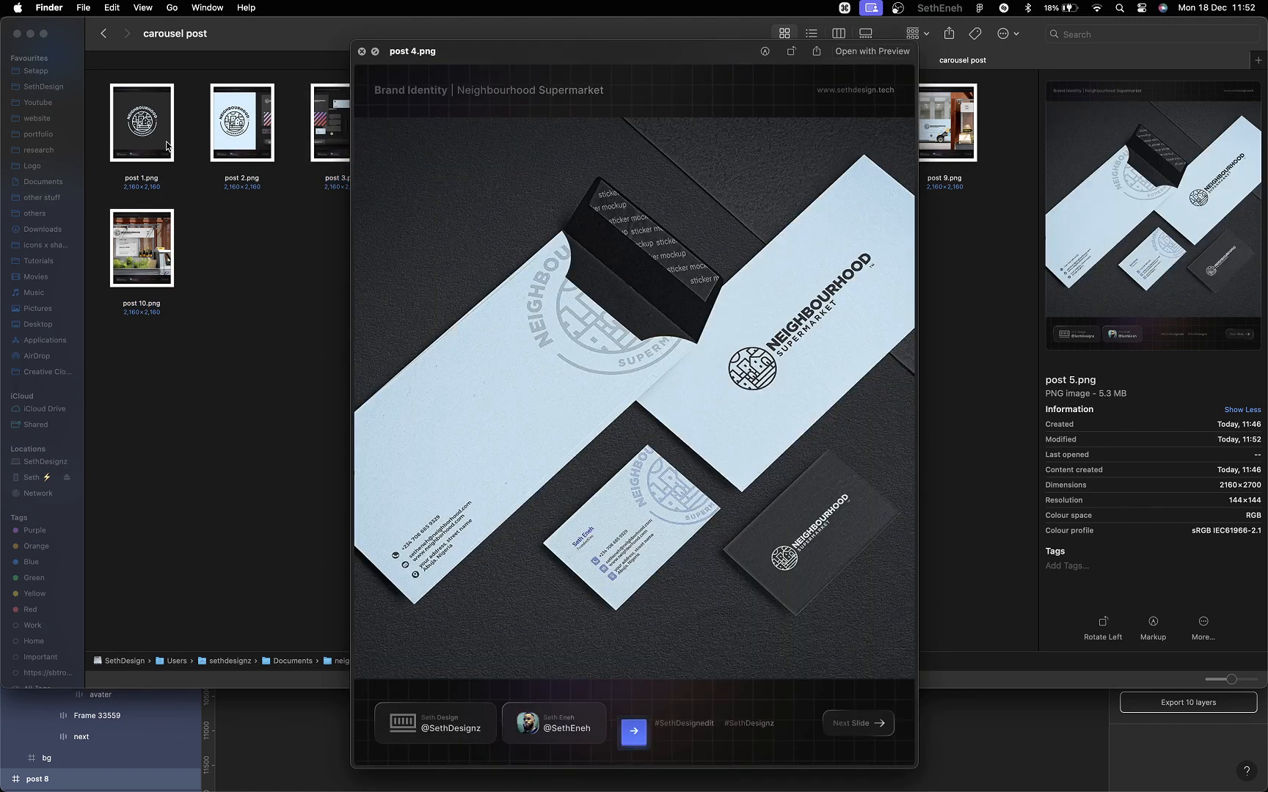
key("Right")
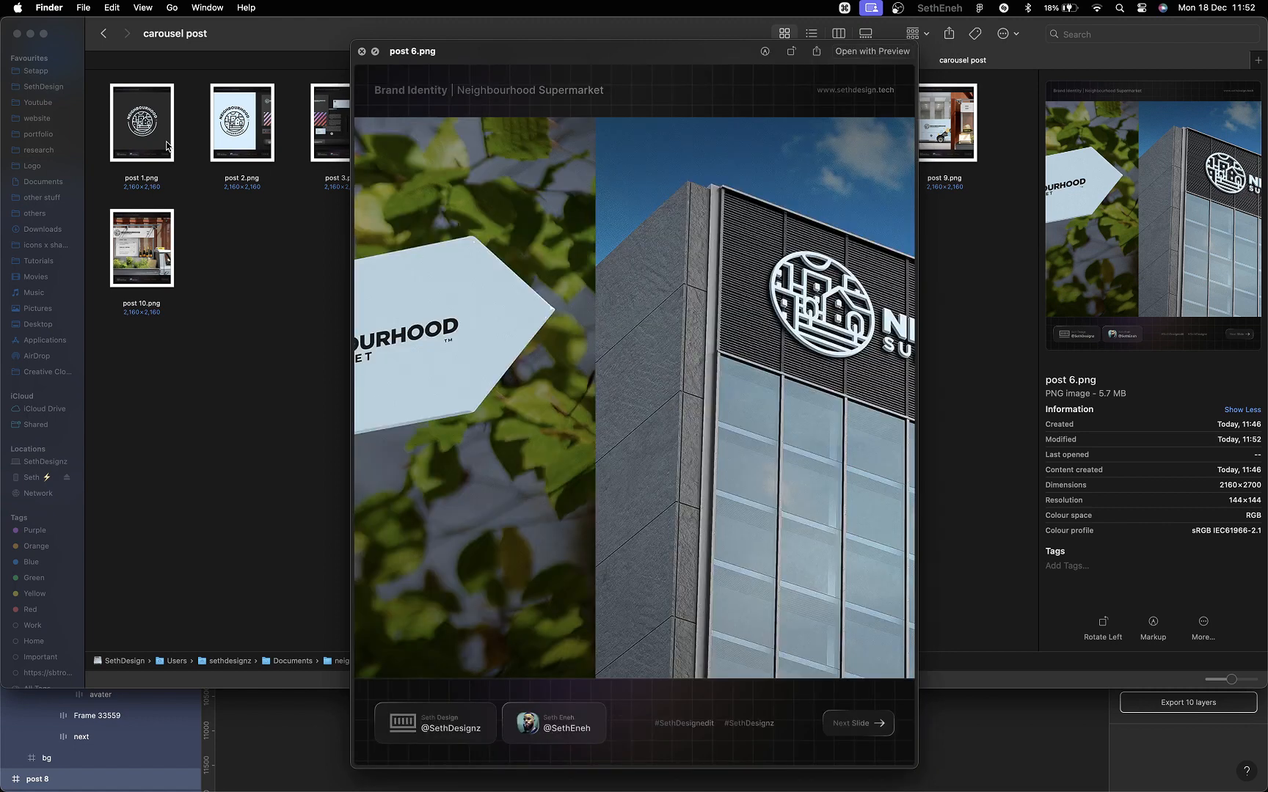
key("Right")
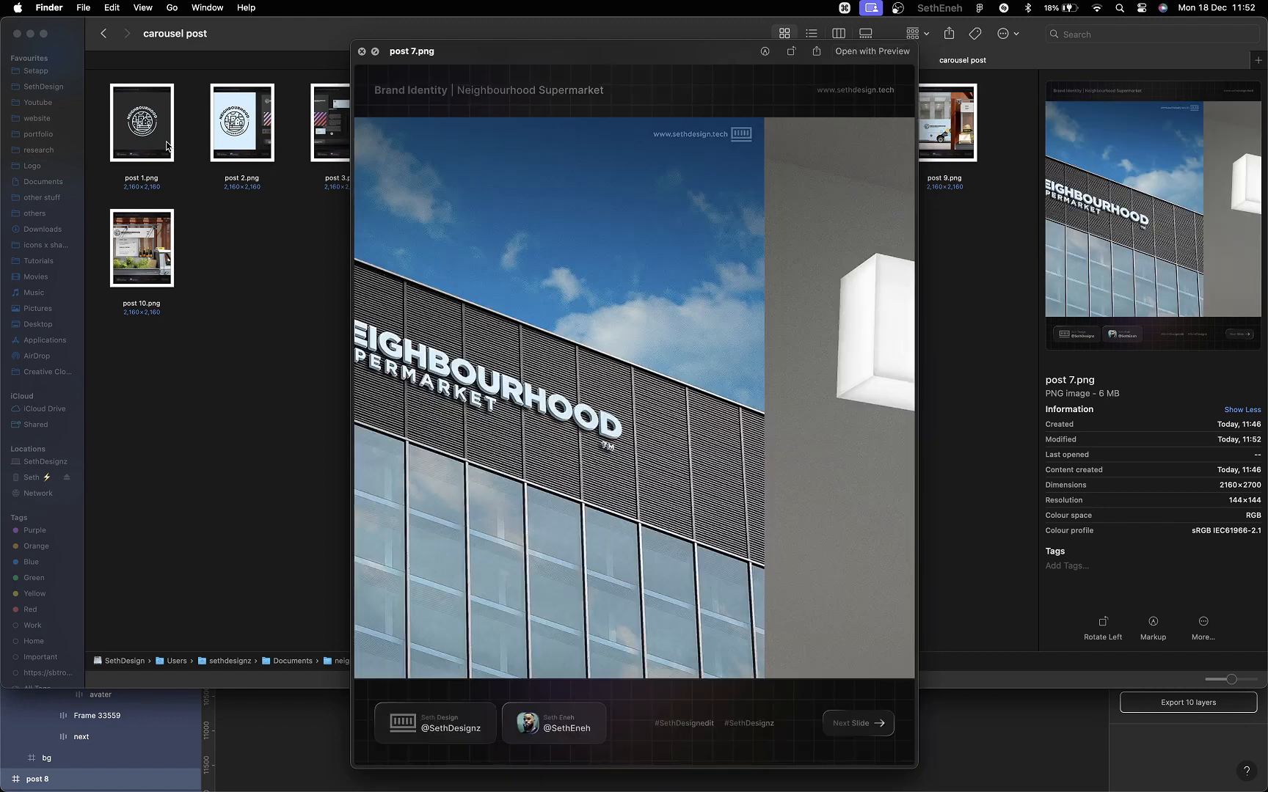
key("Right")
key("Right")
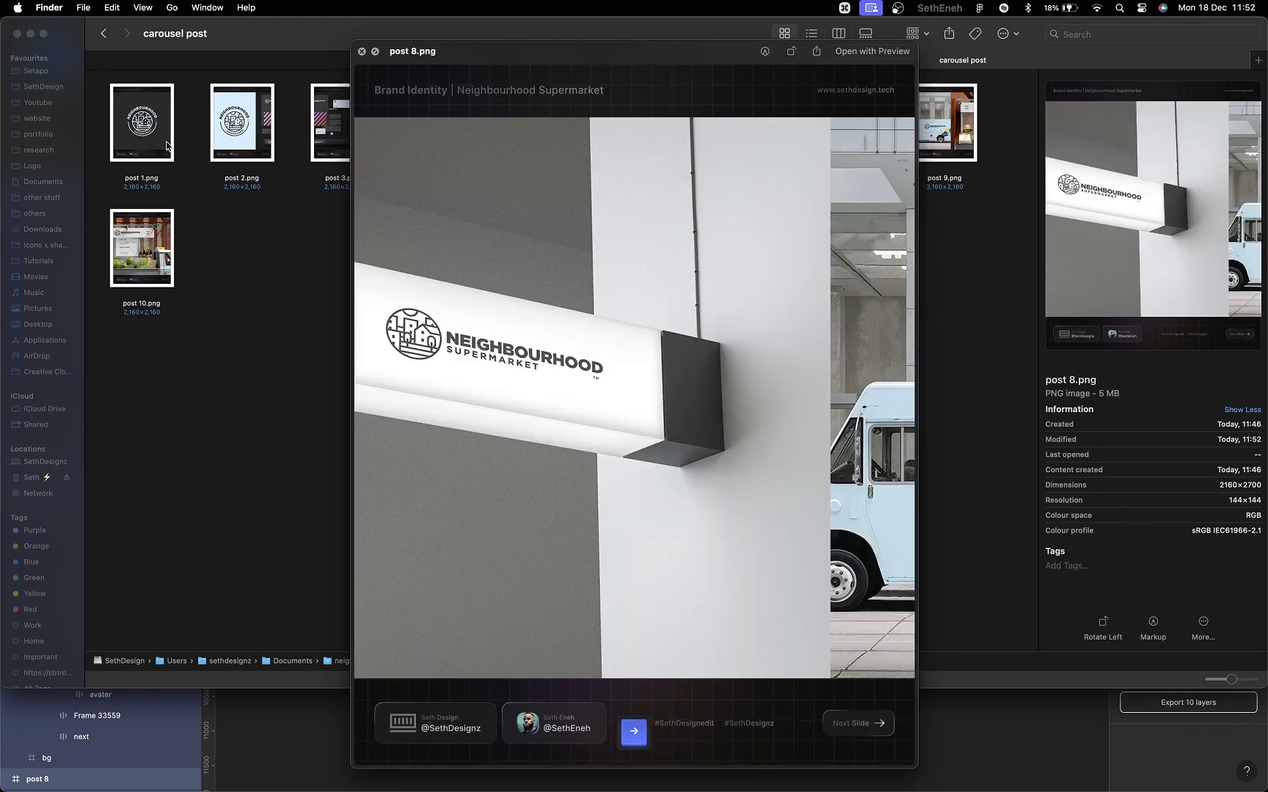
key("Right")
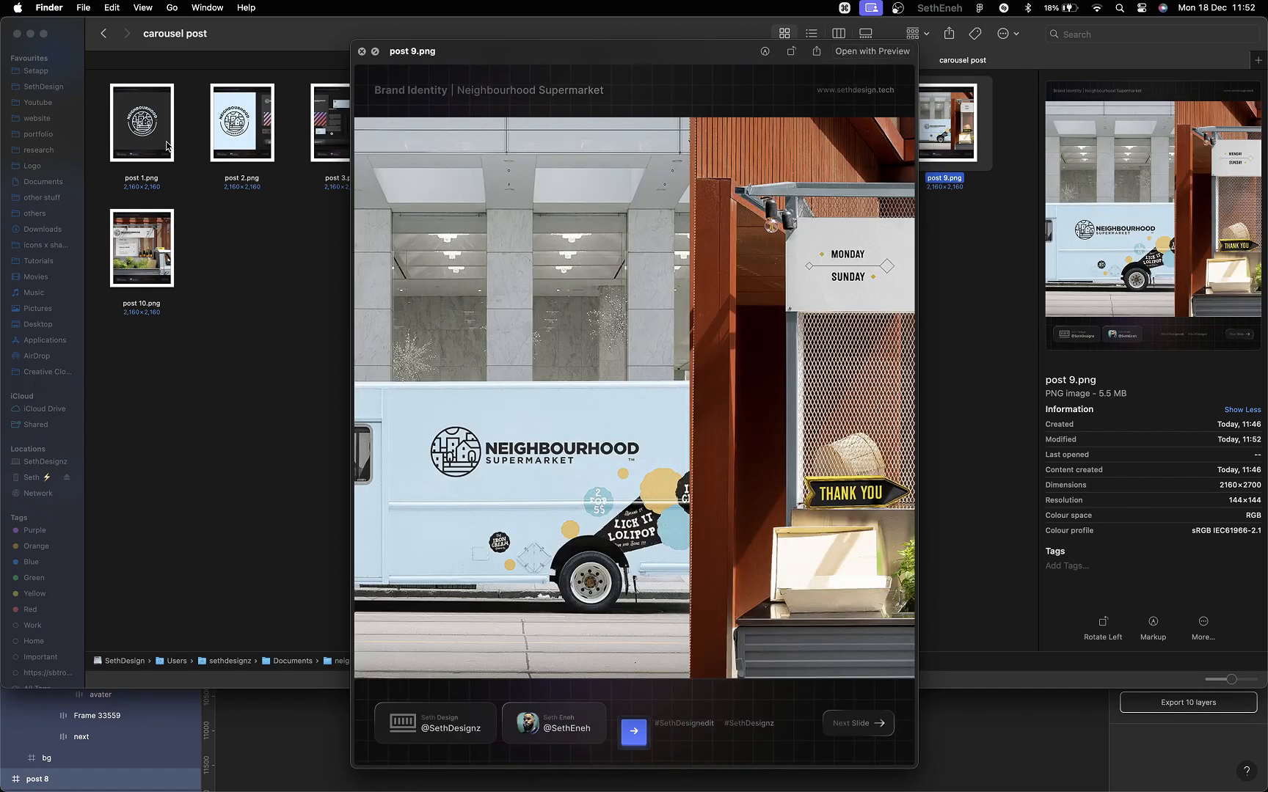
key("space")
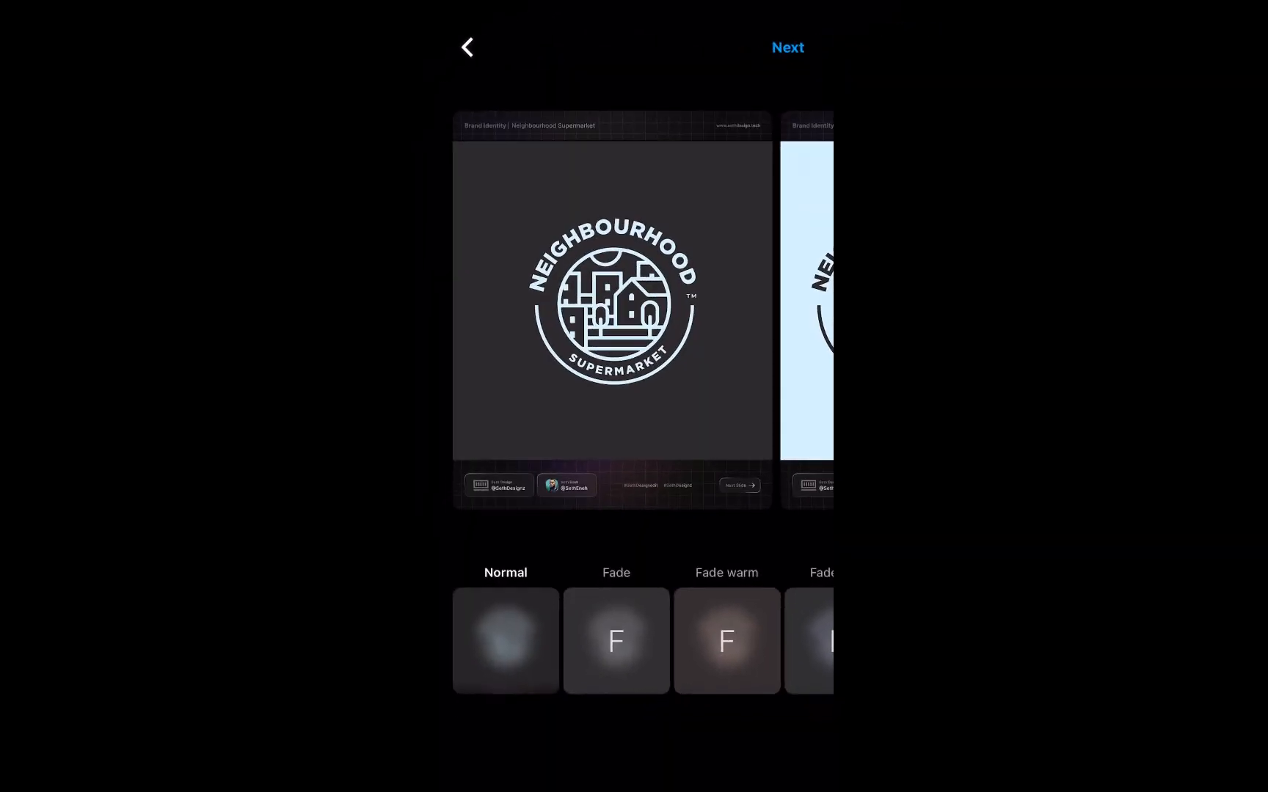
- Switch to Instagram, review the carousel slides in the filter preview and proceed with the Normal filter
scroll(634, 310, "right", 7)
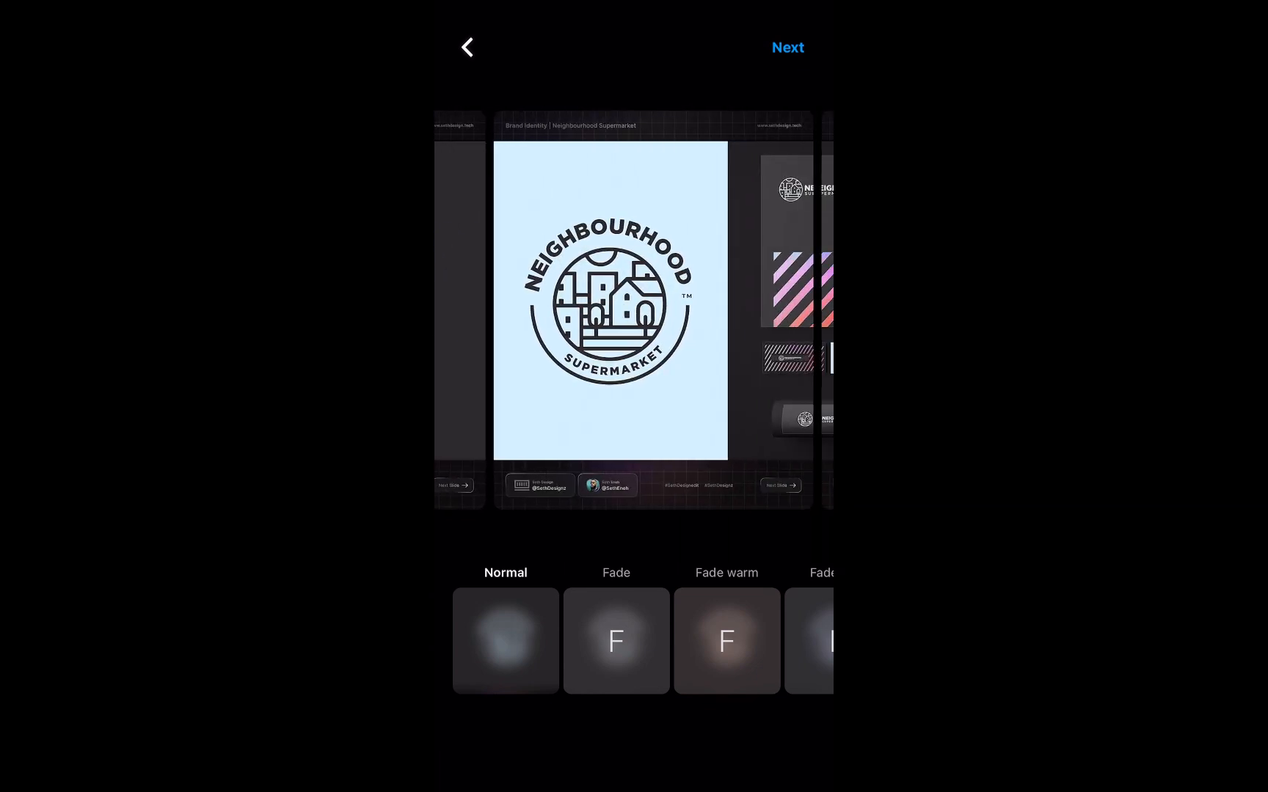
scroll(633, 310, "right", 8)
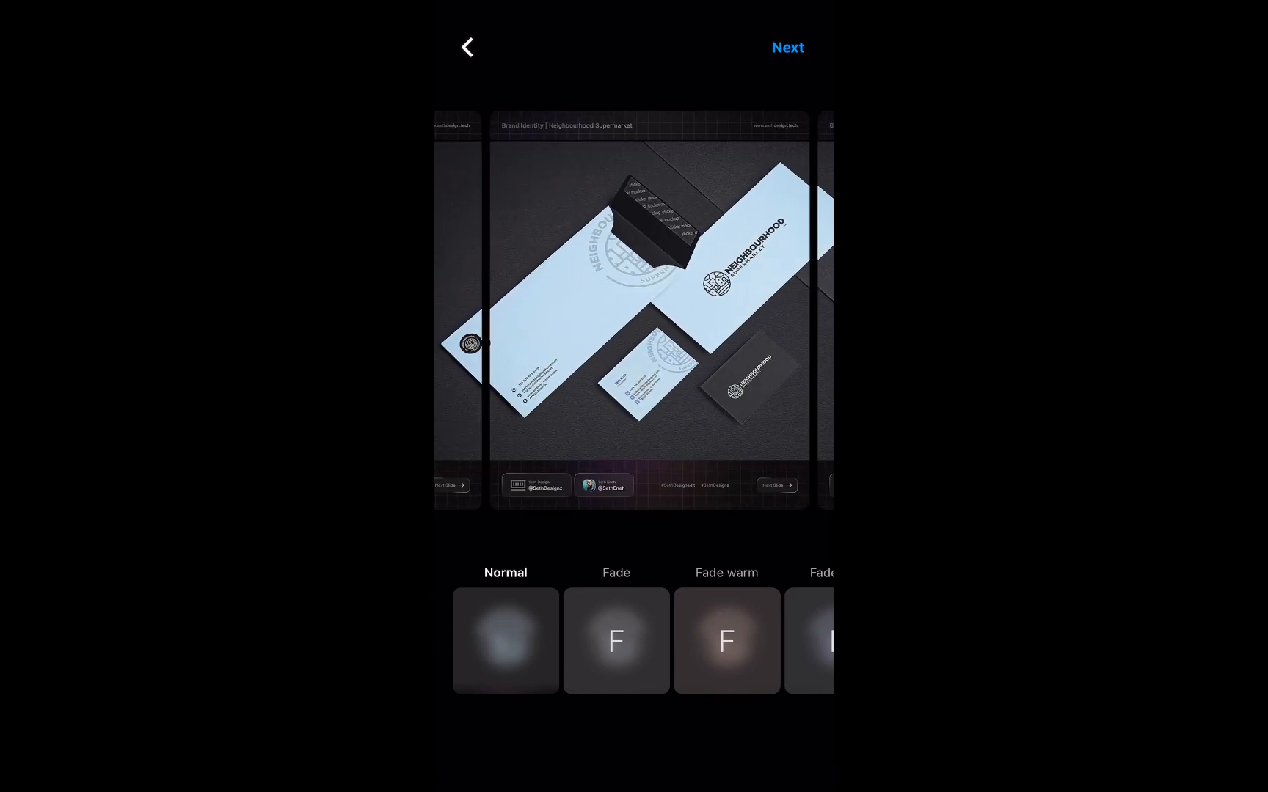
scroll(634, 311, "right", 9)
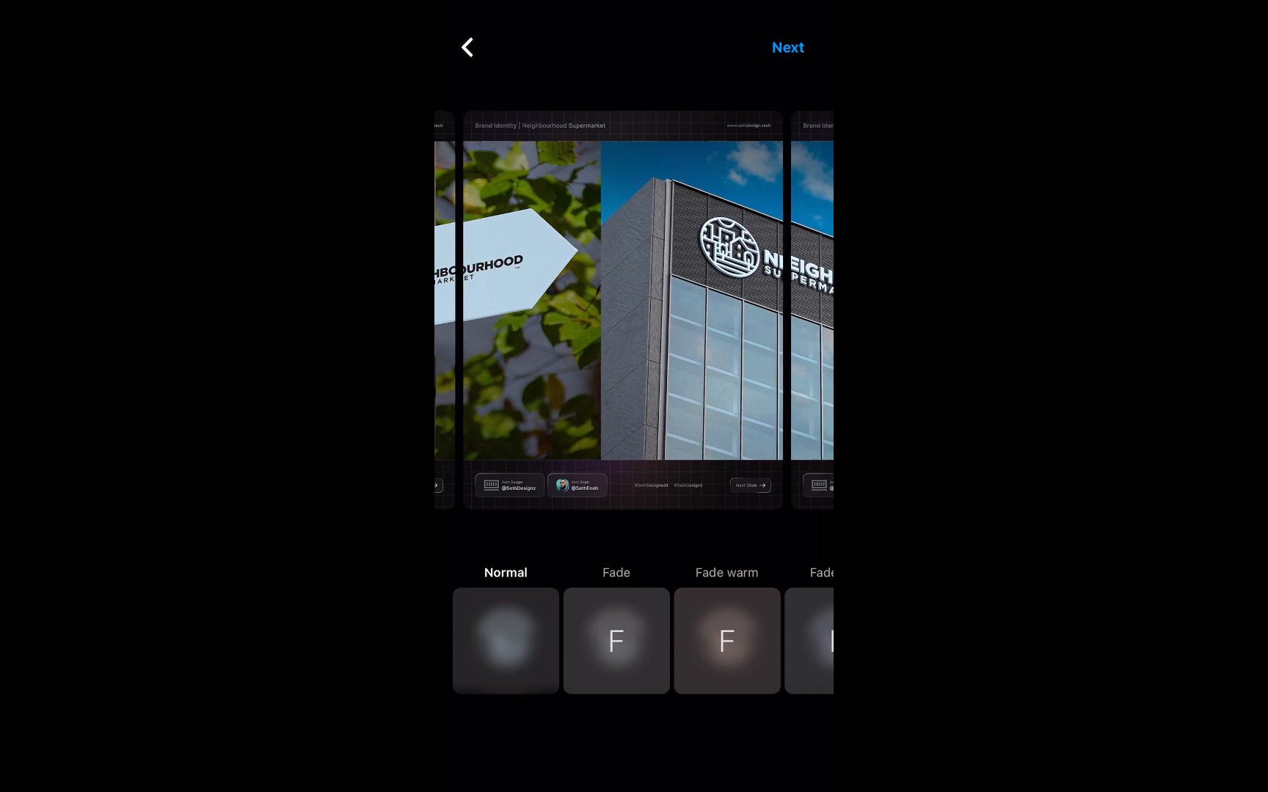
scroll(634, 310, "right", 9)
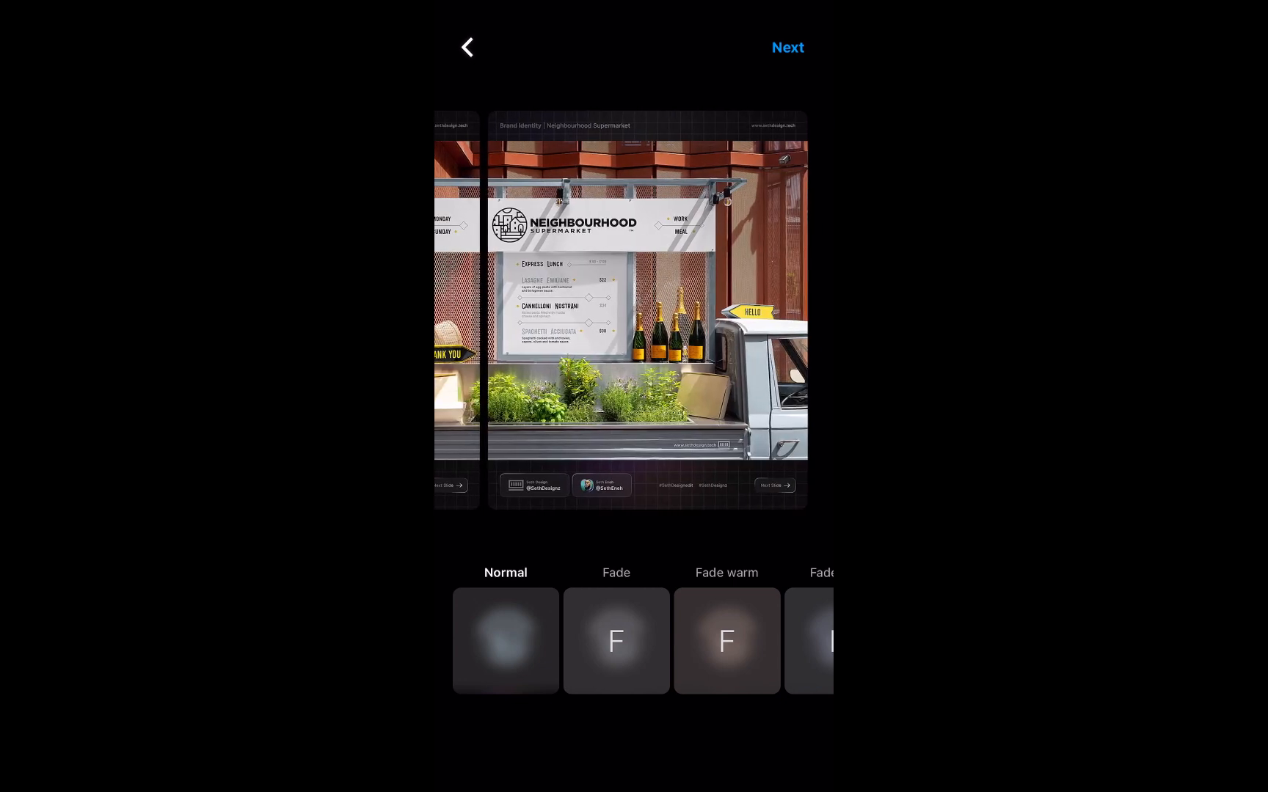
left_click(787, 48)
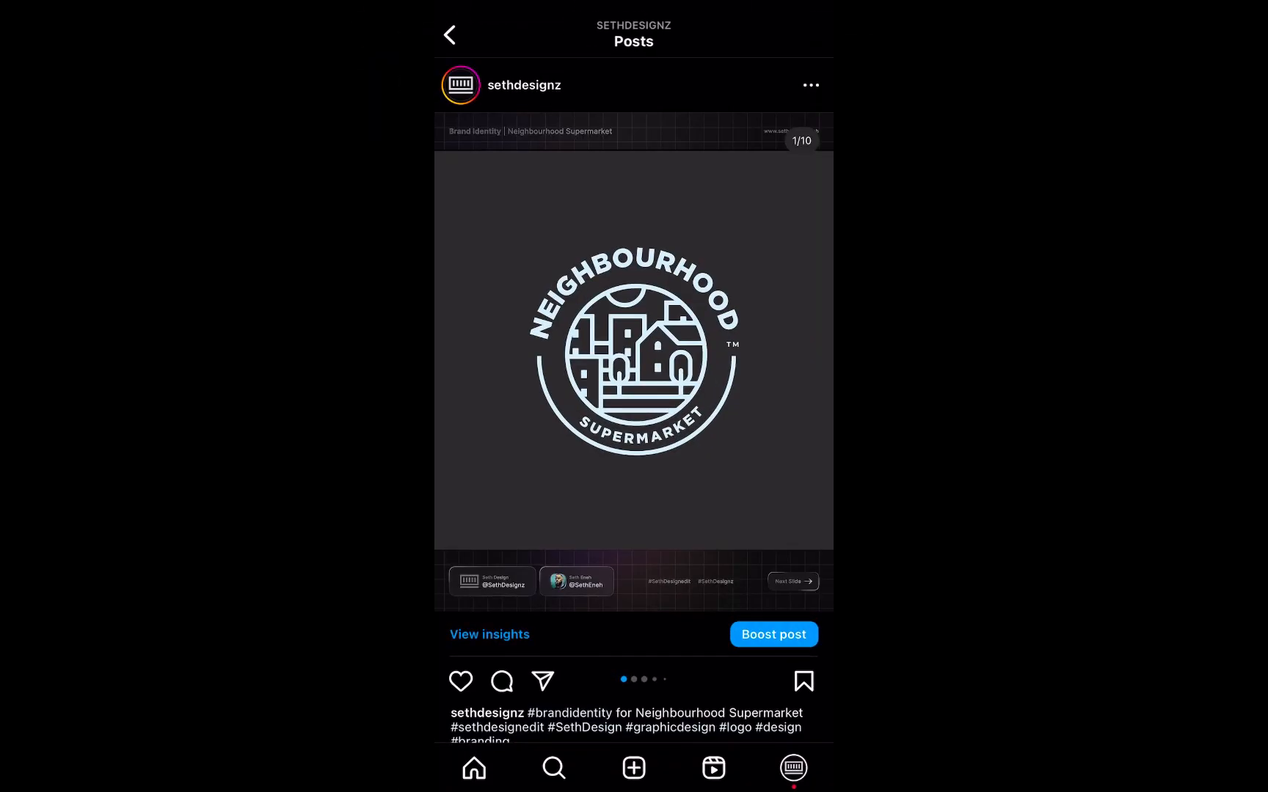
- Look through the first five slides of the published Neighbourhood Supermarket carousel, checking how the images continue from slide to slide
scroll(634, 360, "right", 3)
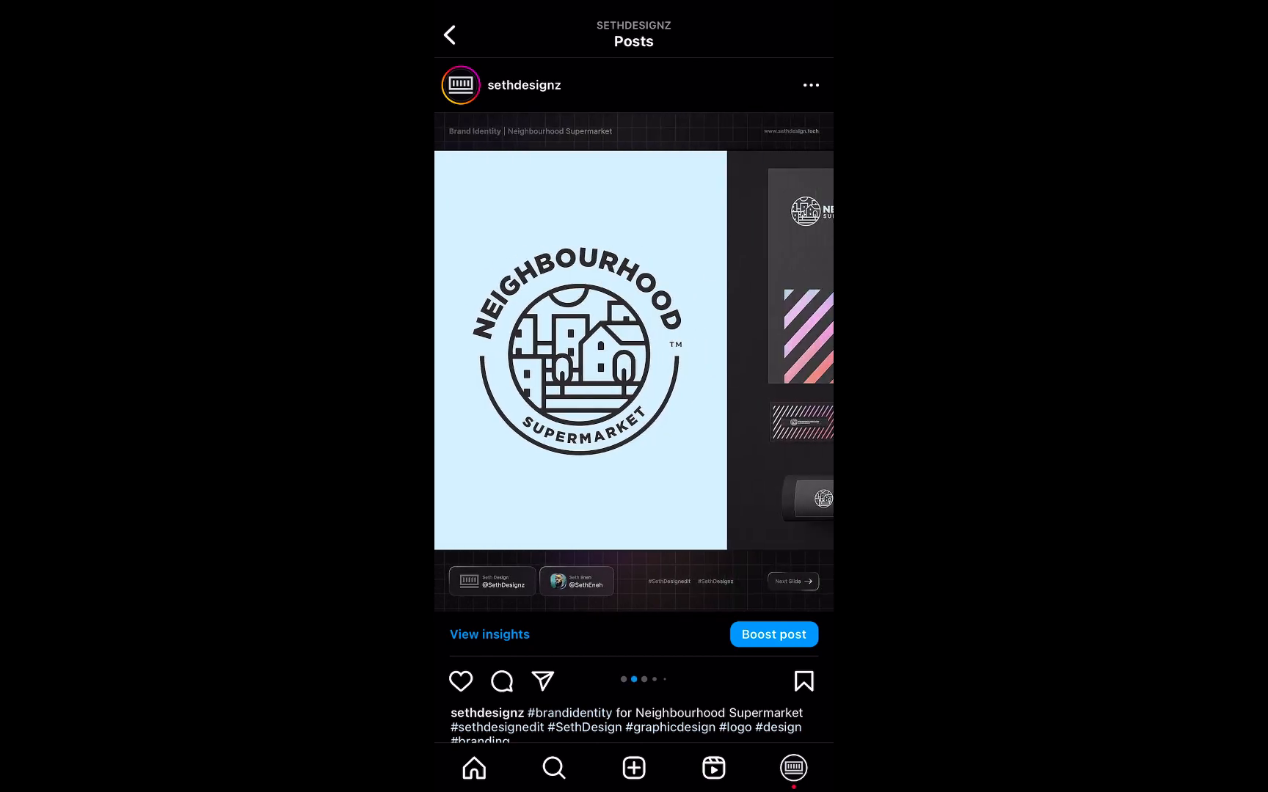
scroll(634, 351, "right", 3)
scroll(633, 351, "left", 3)
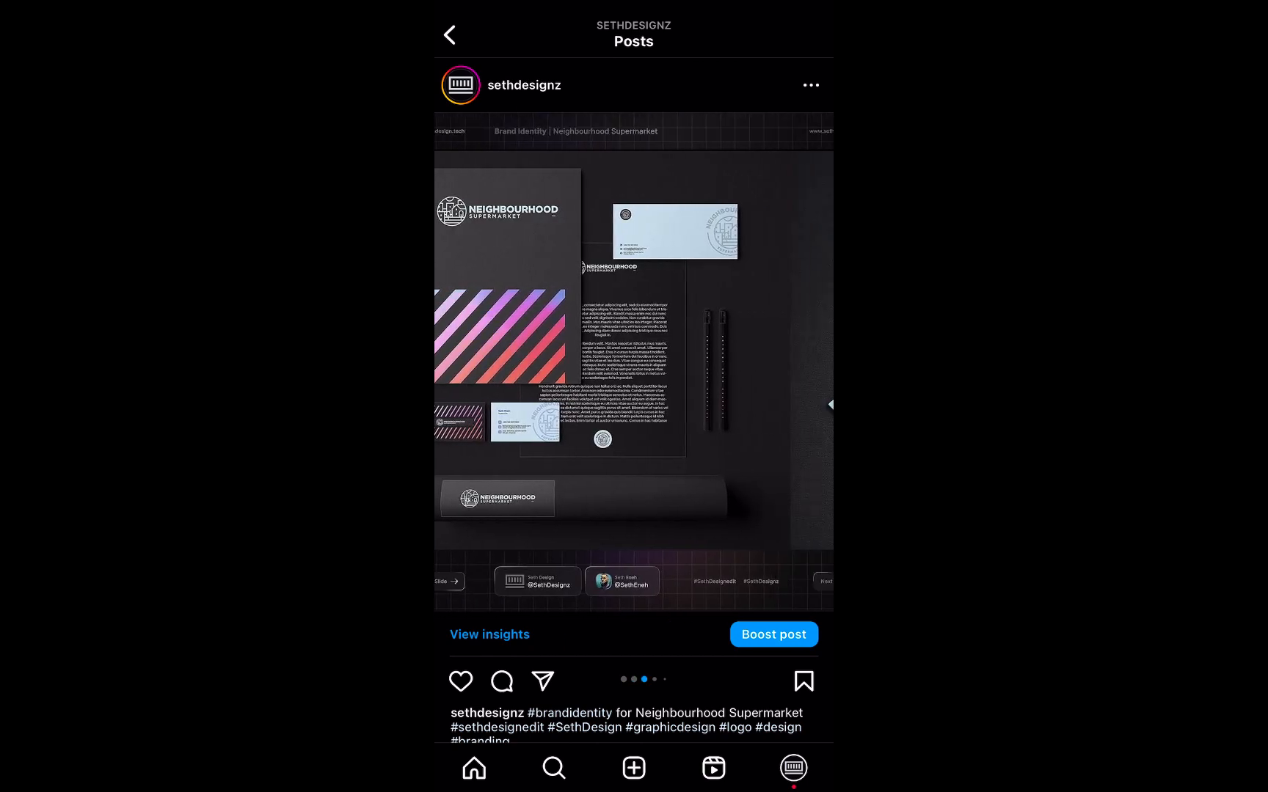
scroll(634, 351, "right", 3)
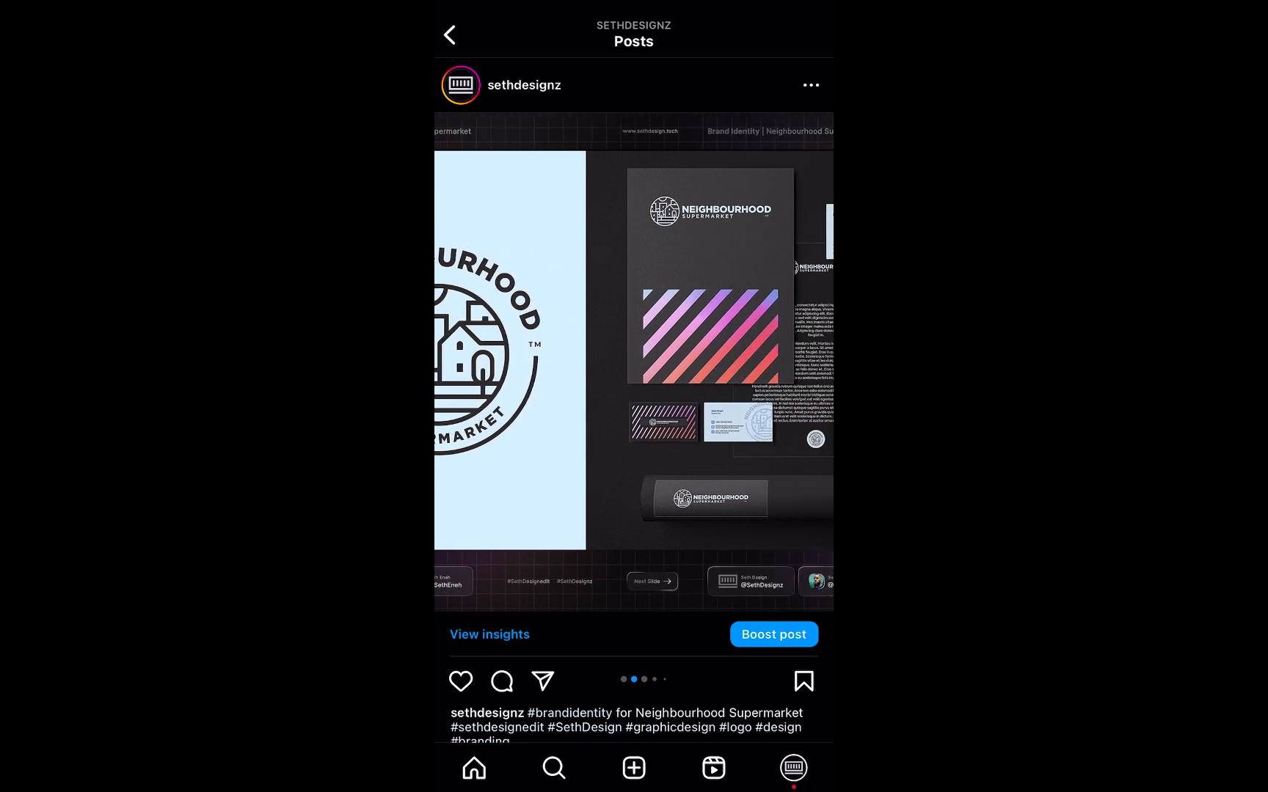
scroll(634, 351, "right", 3)
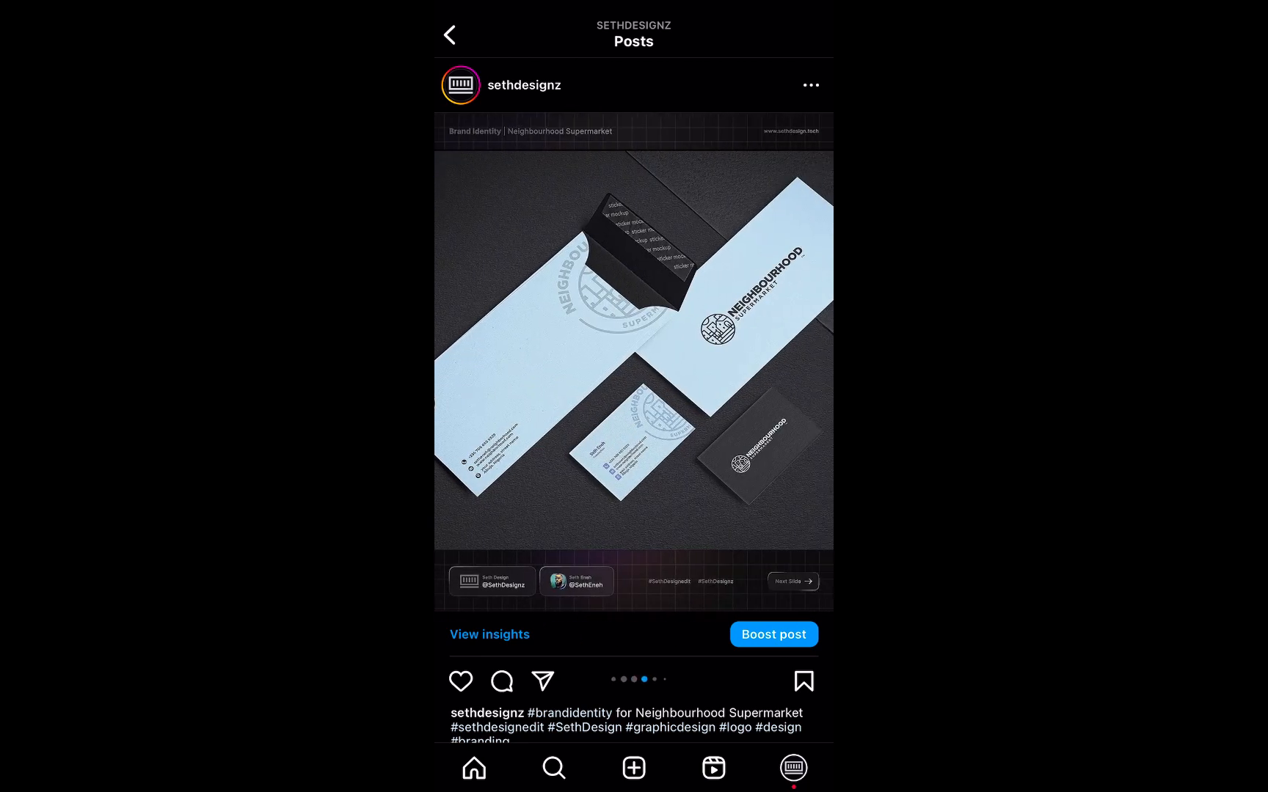
scroll(634, 351, "right", 3)
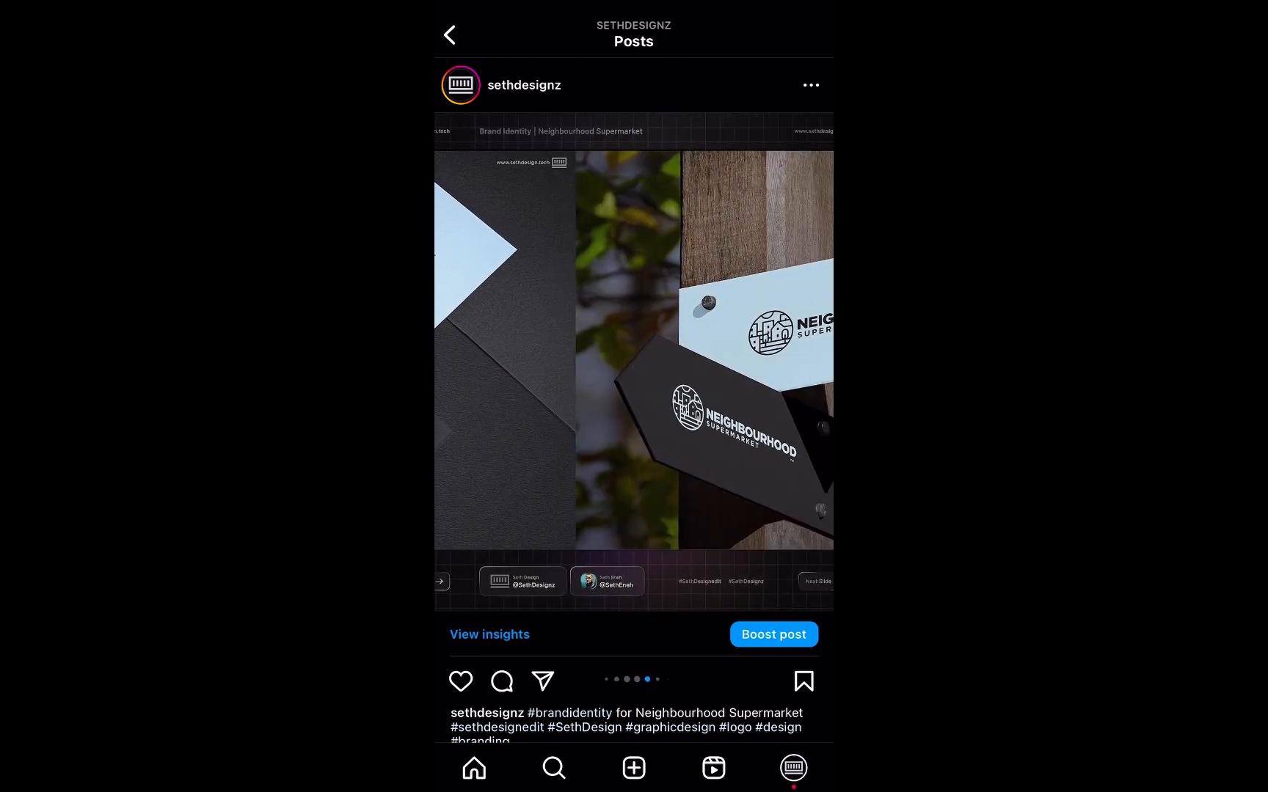